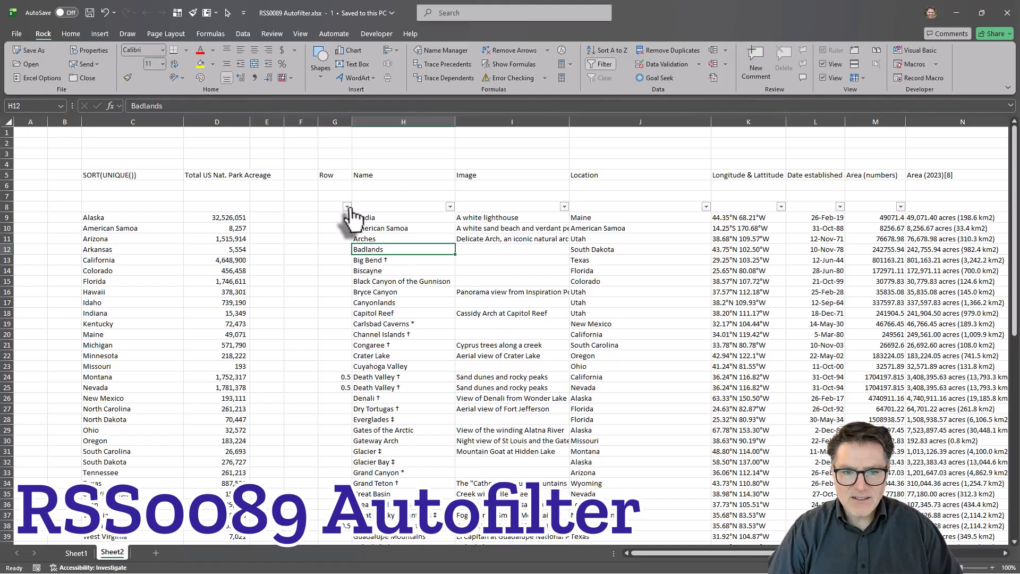
# Remove the existing AutoFilter from row 8 of the national parks data on Sheet2.
pyautogui.click(358, 217)
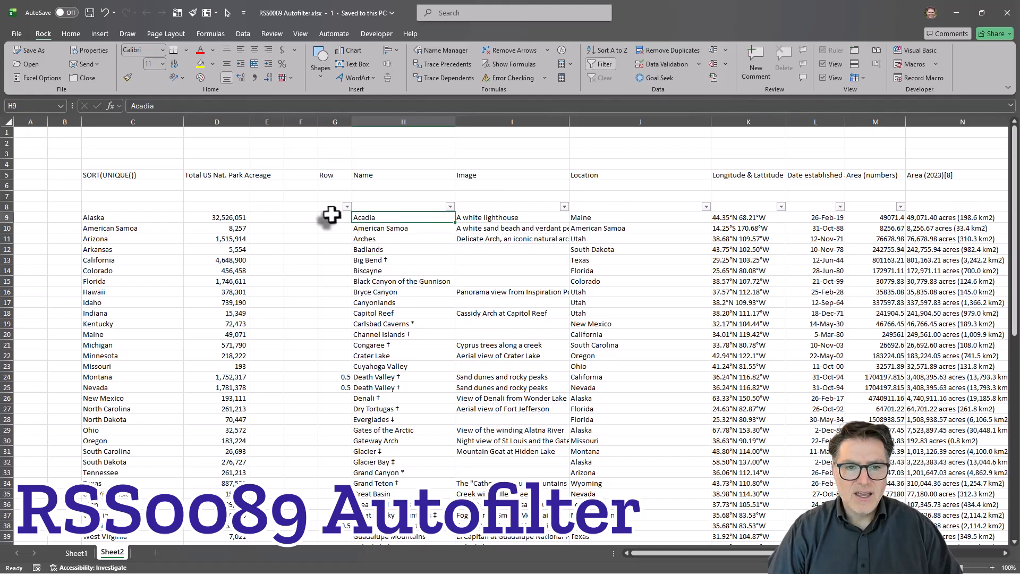
pyautogui.click(332, 215)
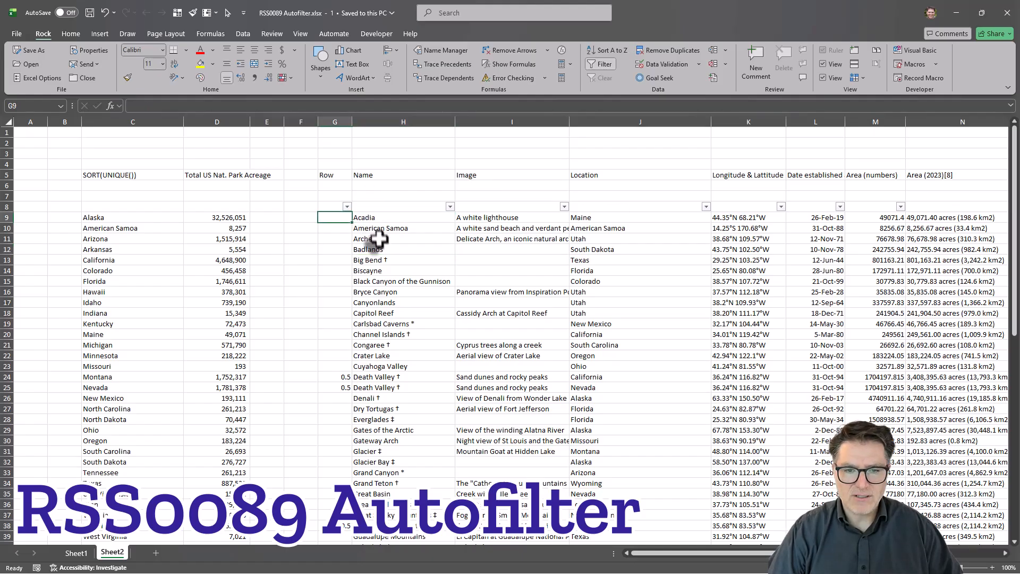
pyautogui.click(606, 65)
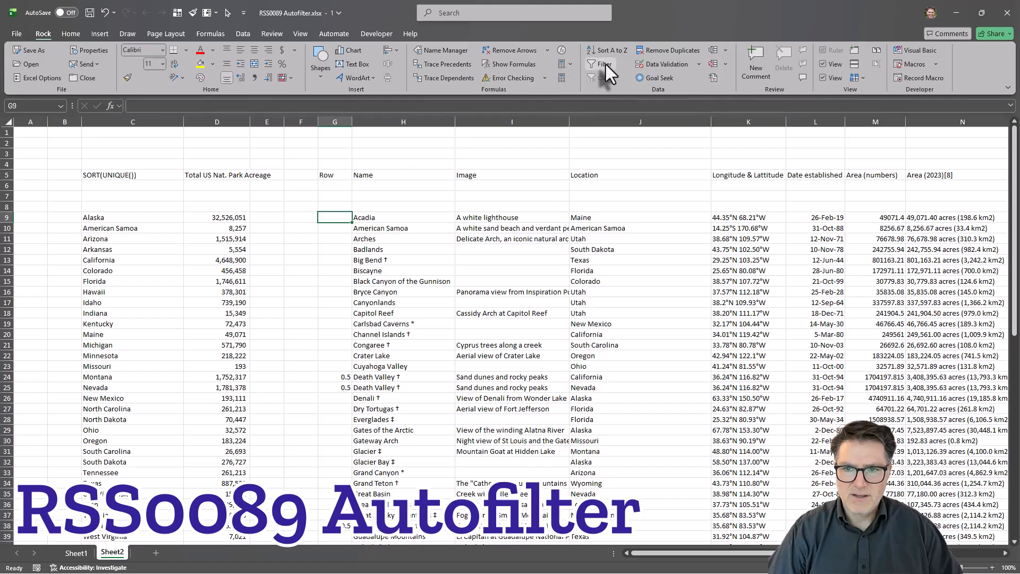
pyautogui.click(486, 313)
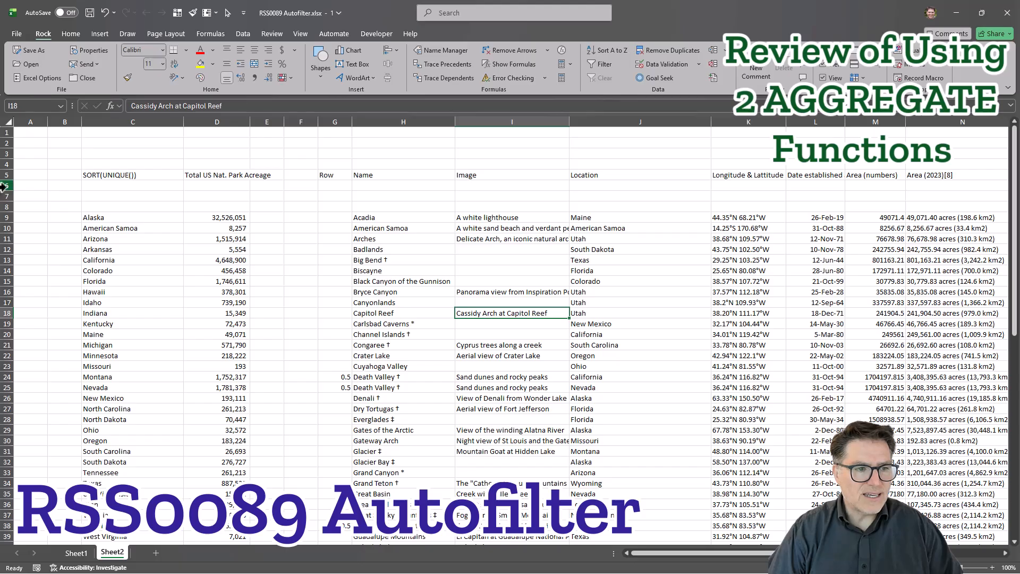
pyautogui.moveTo(3, 186); pyautogui.dragTo(6, 196)
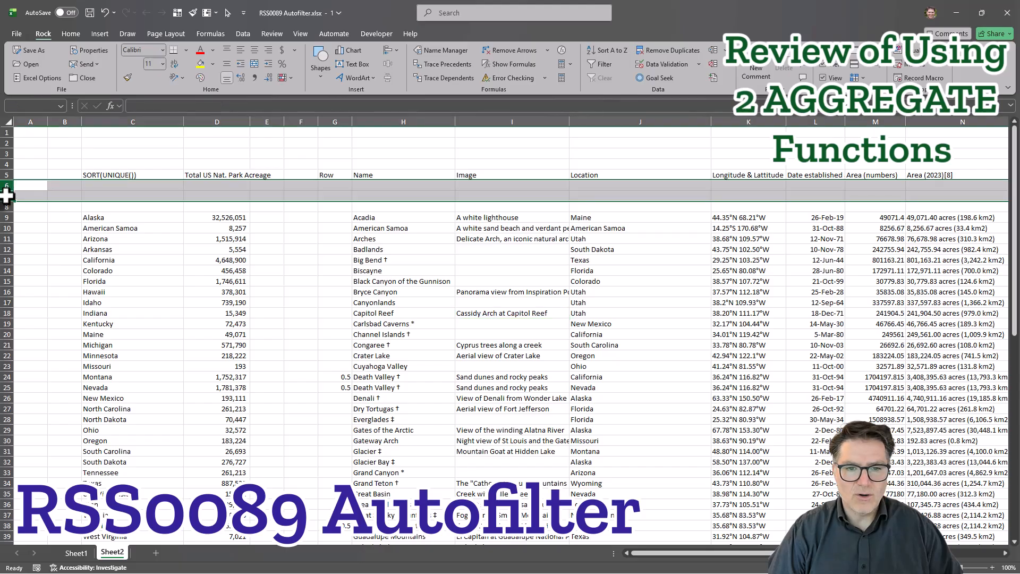
pyautogui.click(472, 176)
pyautogui.click(474, 216)
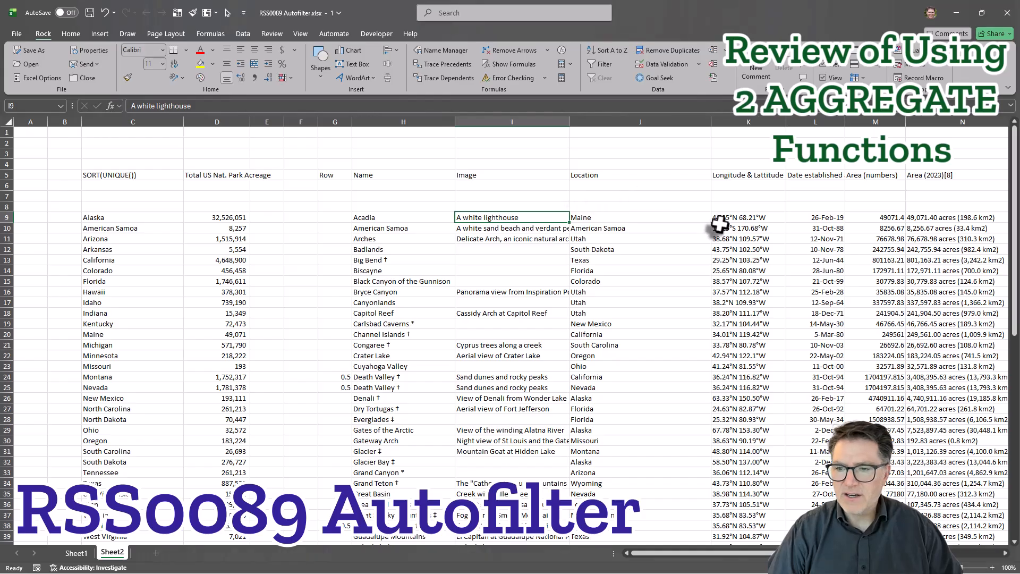
# Enter =AGGREGATE(9,4,M9:M75) in M6 to sum the Area (numbers) column while ignoring nothing.
pyautogui.click(875, 185)
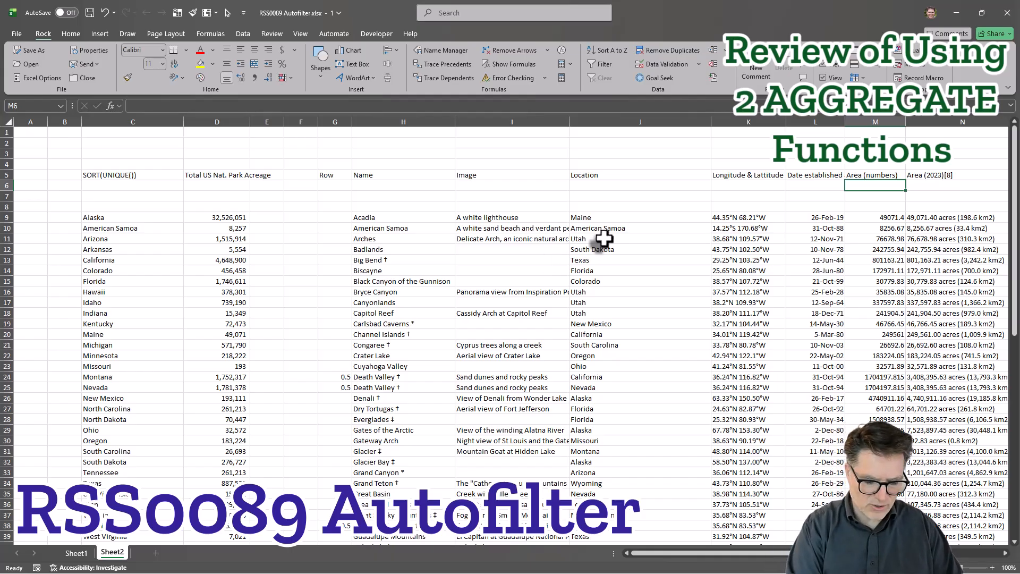
pyautogui.write('=AGGREGATE(')
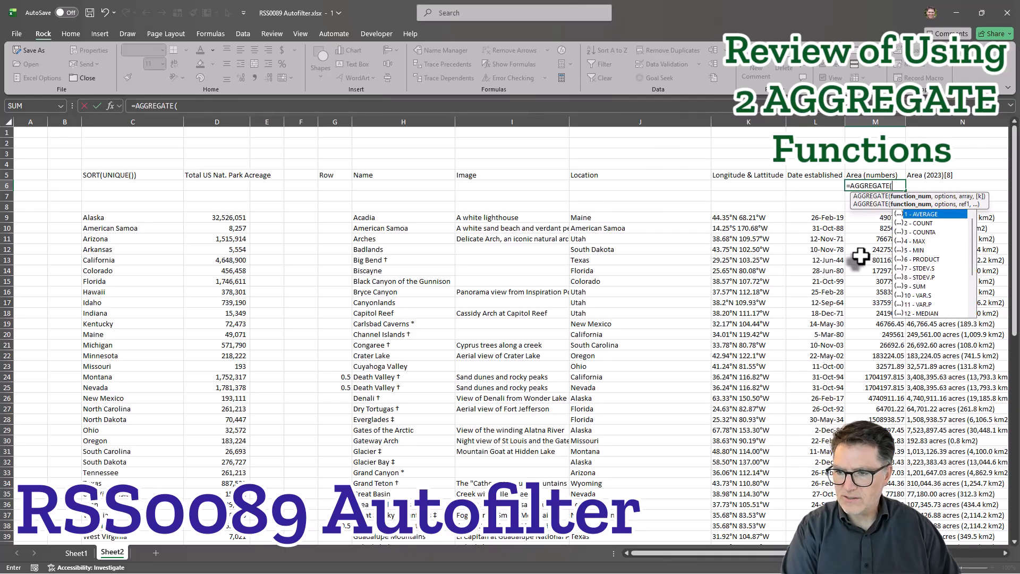
pyautogui.write('9')
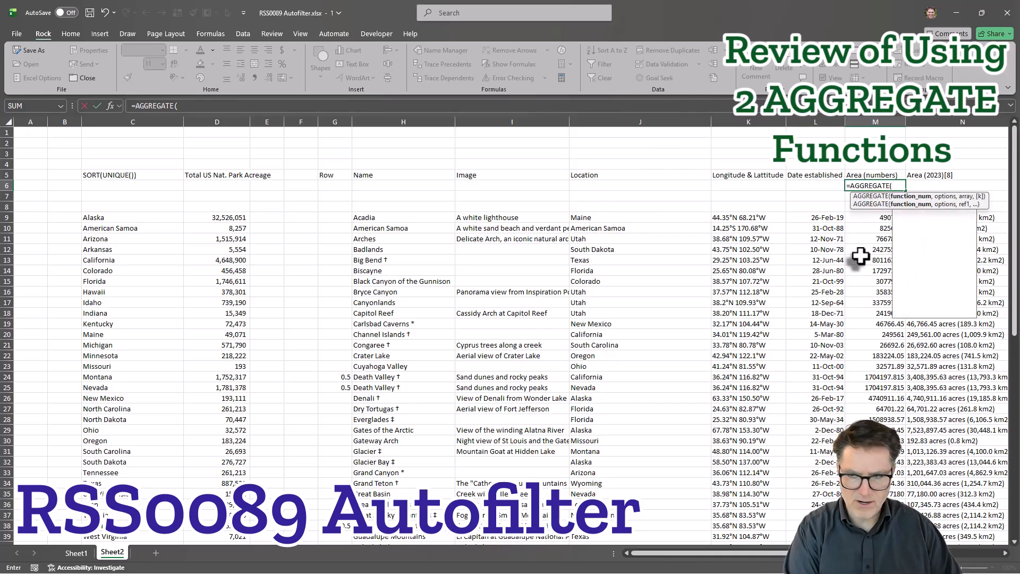
pyautogui.write(',')
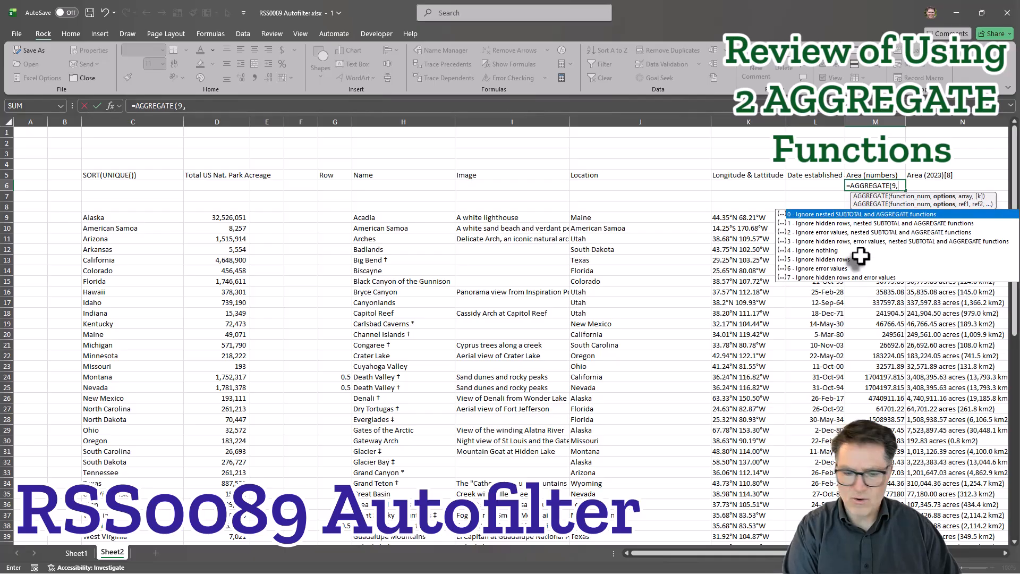
pyautogui.write('4')
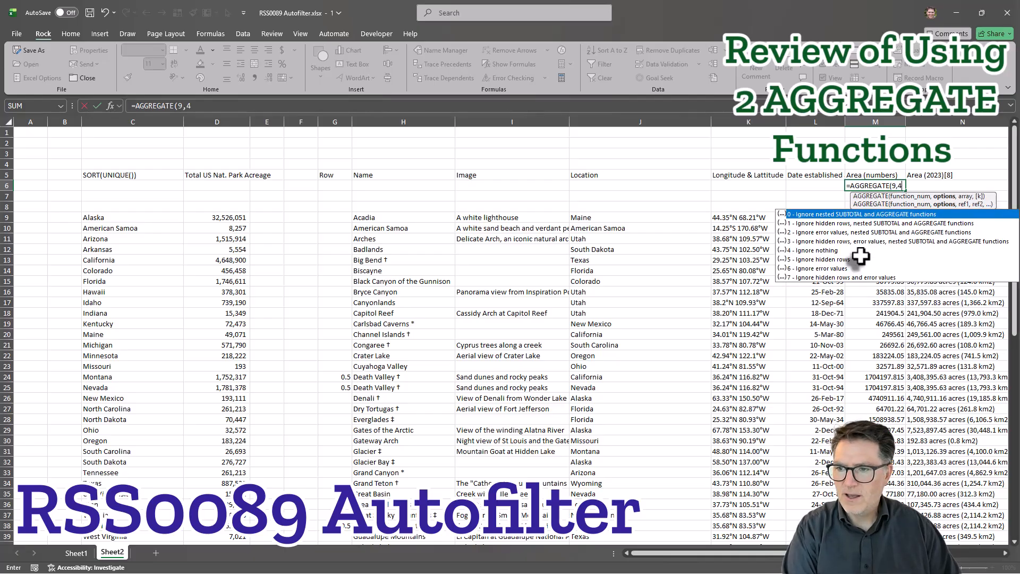
pyautogui.write(',')
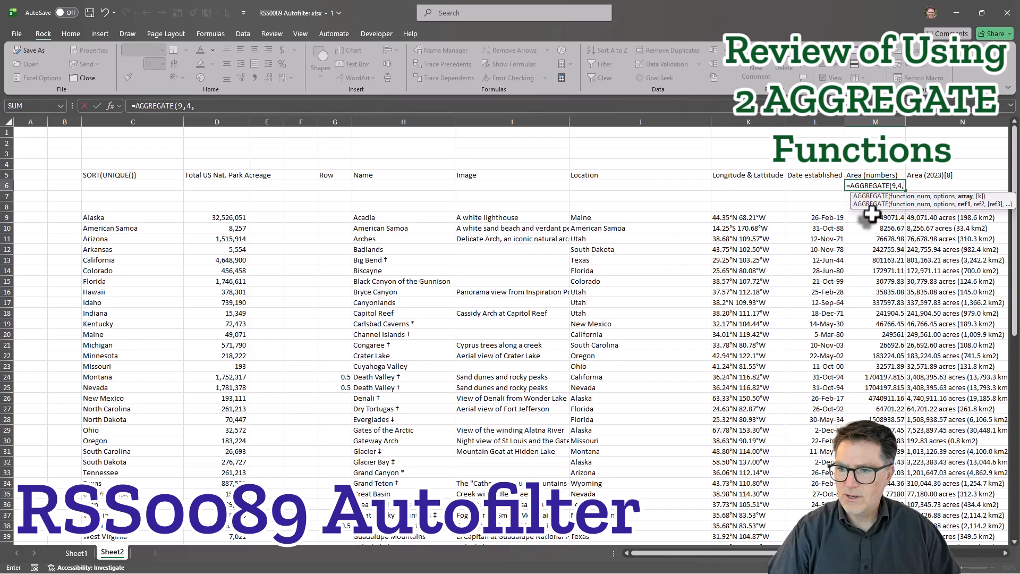
pyautogui.click(870, 217)
pyautogui.hotkey('ctrl', 'shift', 'Down')
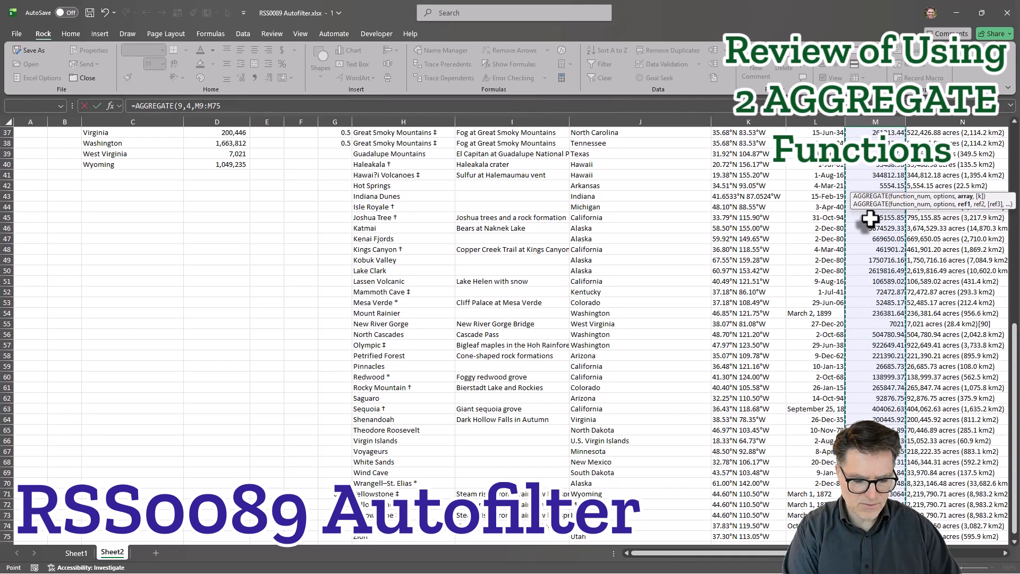
pyautogui.write(')')
pyautogui.press('Return')
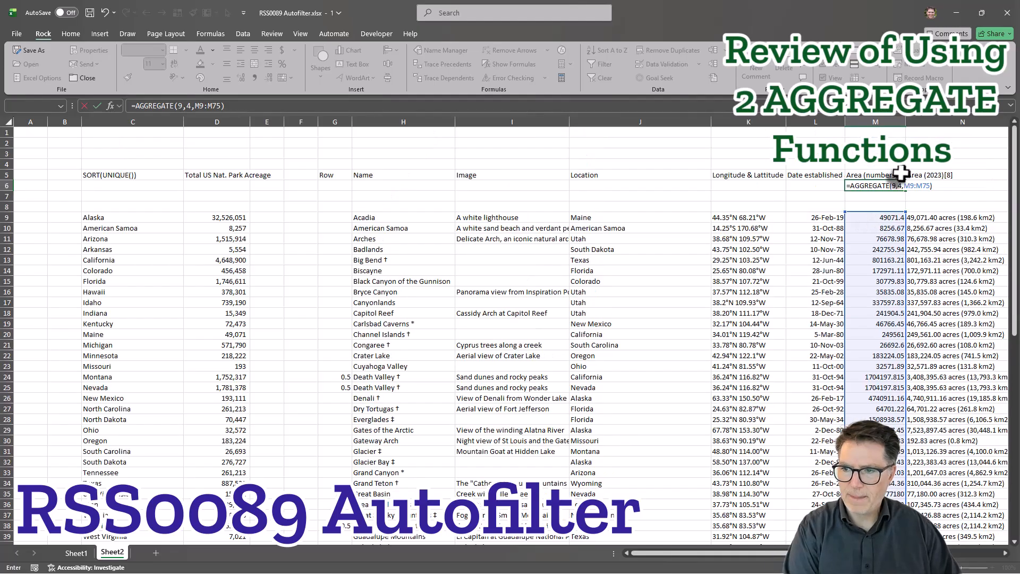
# Freeze the panes at I9 so that rows 1 to 8 and columns A to H stay fixed.
pyautogui.click(511, 218)
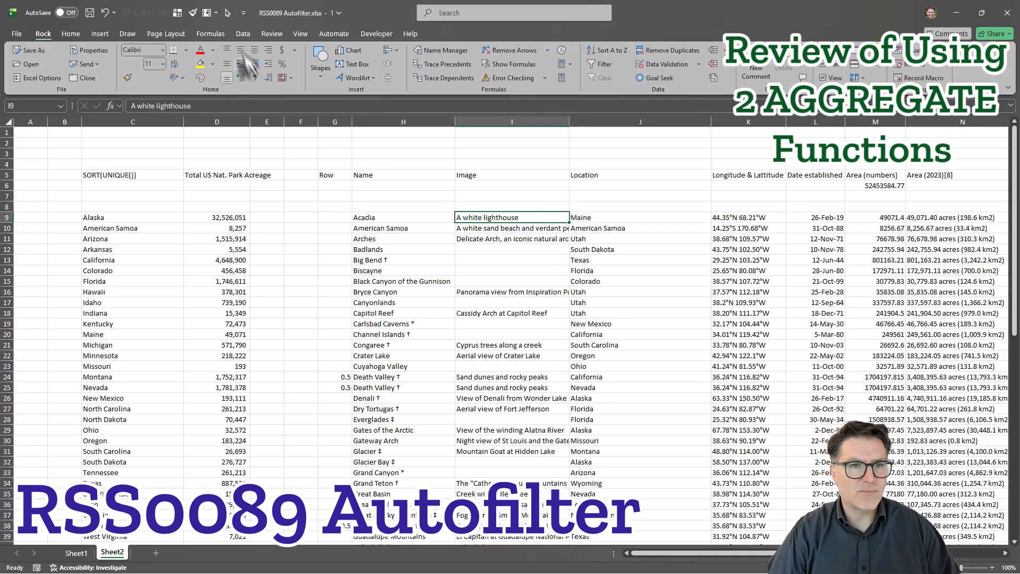
pyautogui.press('Down')
pyautogui.press('Down')
pyautogui.scroll(-3, 782, 300)
pyautogui.scroll(3, 782, 299)
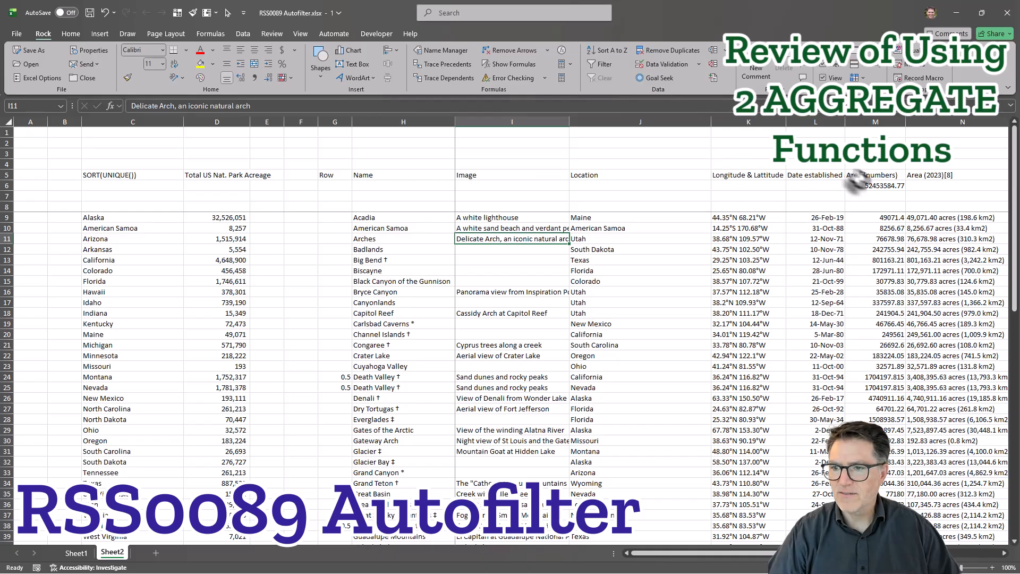
# Format M6:M75 in the Area (numbers) column with thousands separators and no decimals.
pyautogui.click(874, 186)
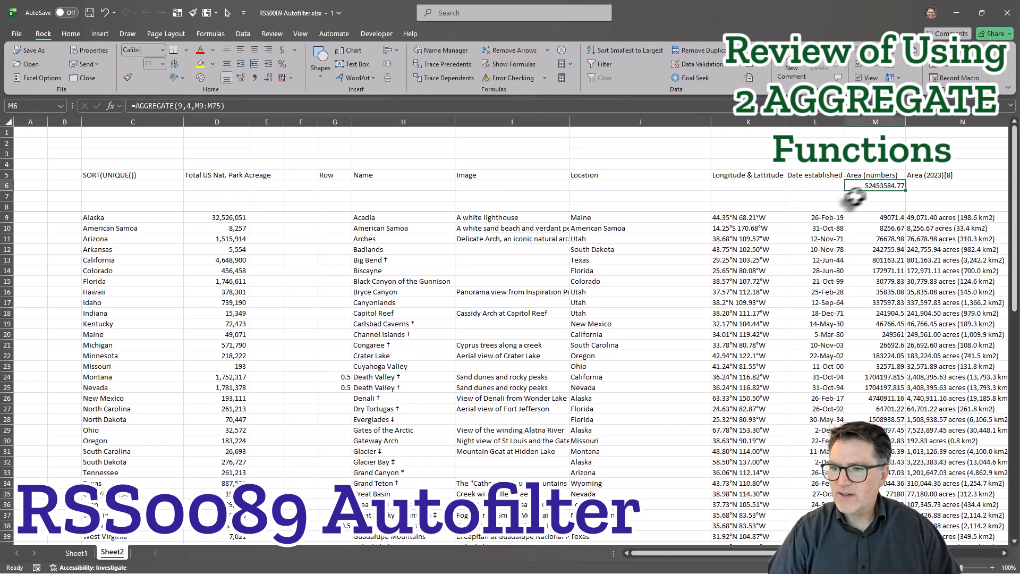
pyautogui.scroll(-17, 872, 300)
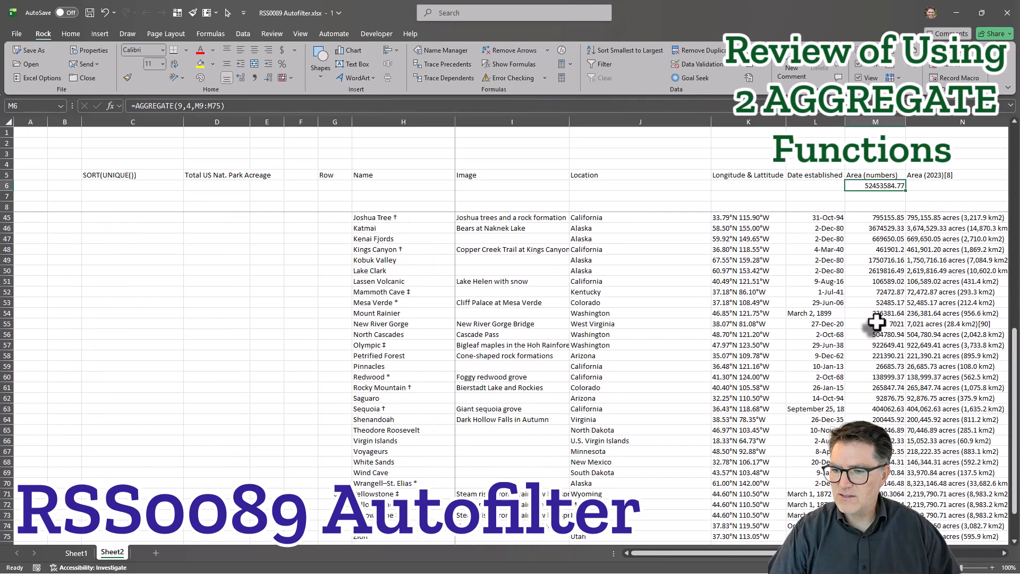
pyautogui.moveTo(868, 377); pyautogui.dragTo(875, 196)
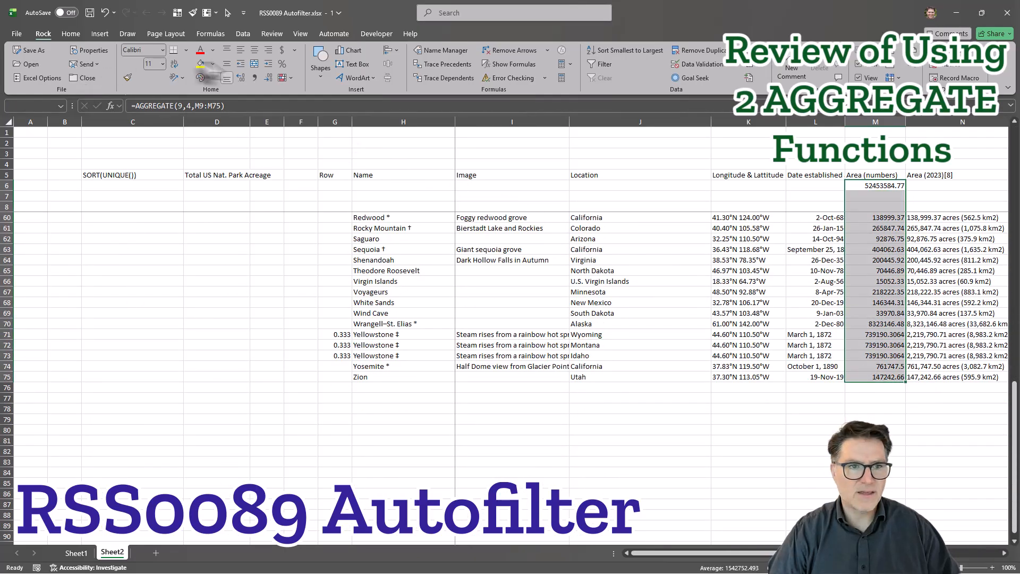
pyautogui.click(269, 79)
pyautogui.click(901, 248)
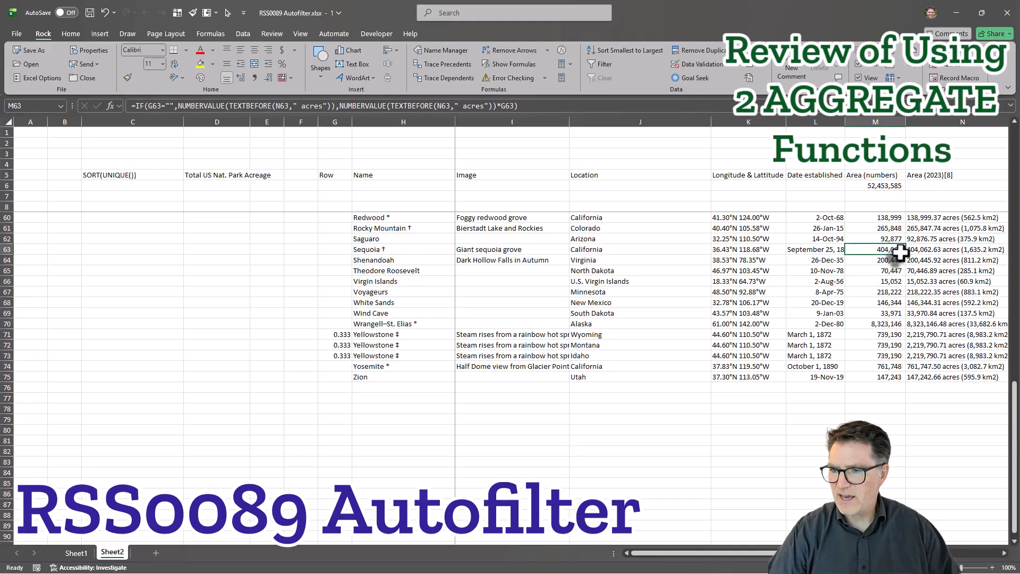
# Copy the M6 formula text into M7 and change its option to ignore hidden rows, giving =AGGREGATE(9,5,M9:M75).
pyautogui.scroll(17, 900, 247)
pyautogui.click(864, 196)
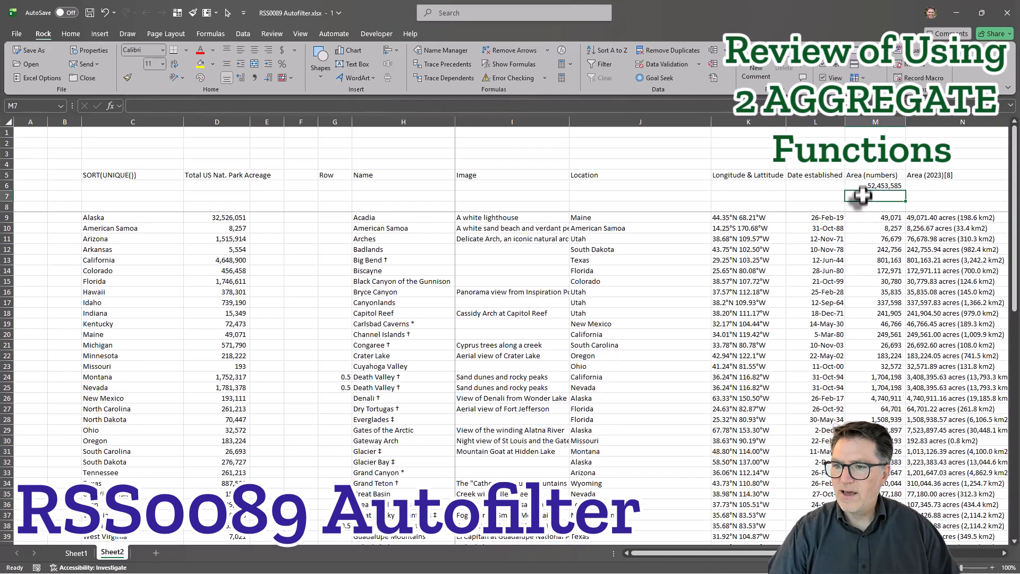
pyautogui.click(865, 186)
pyautogui.click(253, 106)
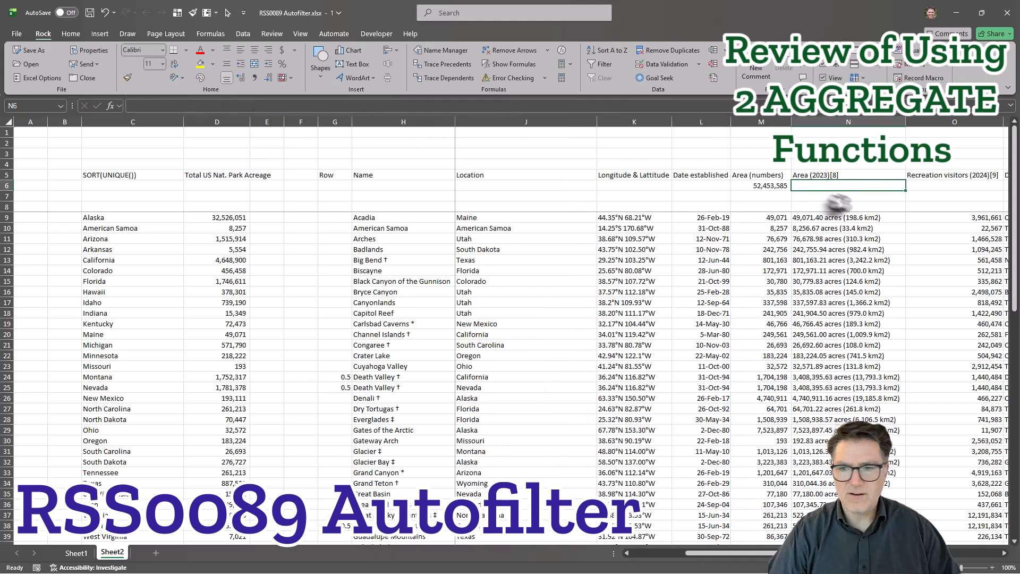
pyautogui.click(754, 196)
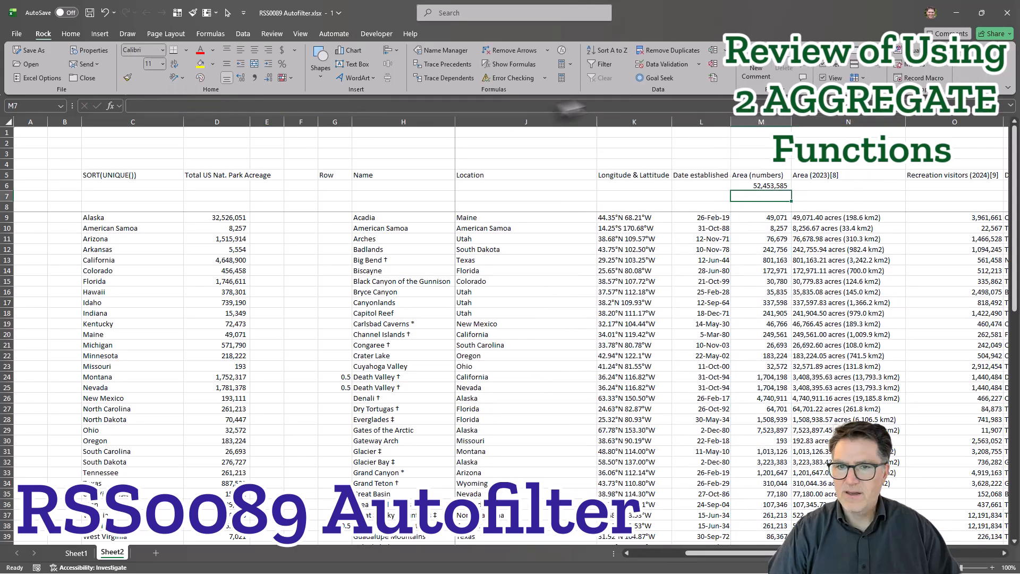
pyautogui.click(498, 109)
pyautogui.hotkey('ctrl', 'v')
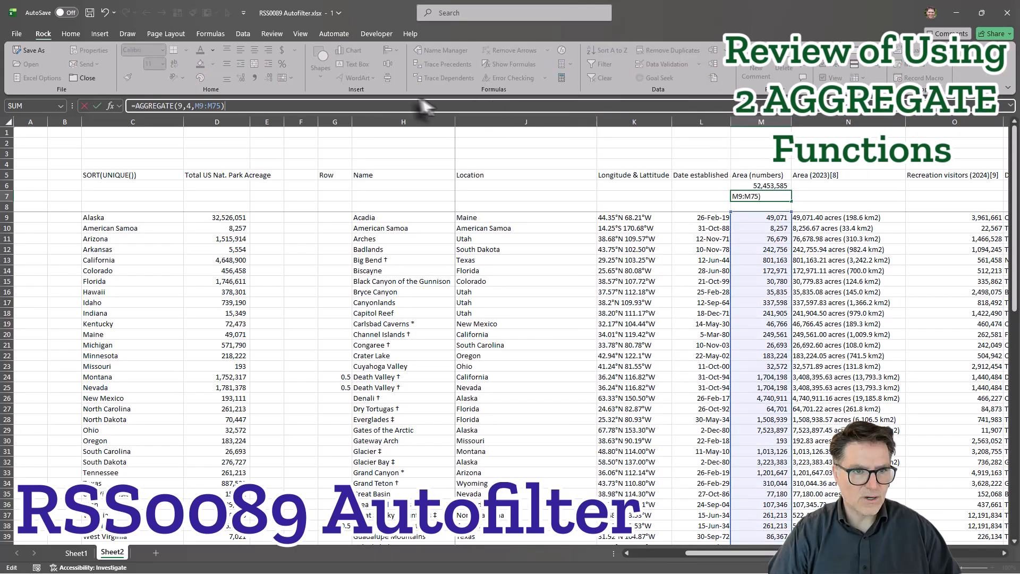
pyautogui.click(189, 106)
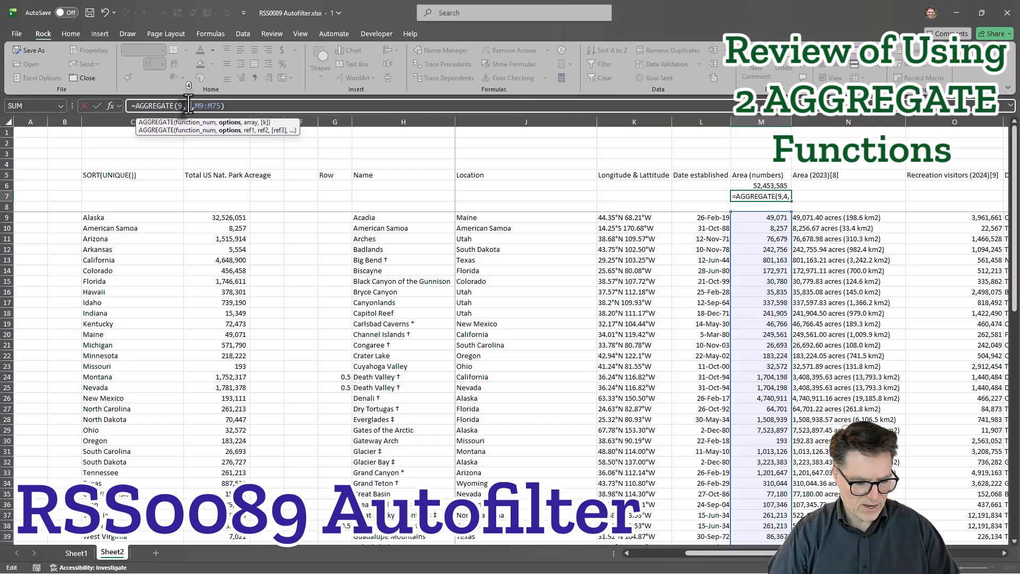
pyautogui.press('BackSpace')
pyautogui.write('5')
pyautogui.press('End')
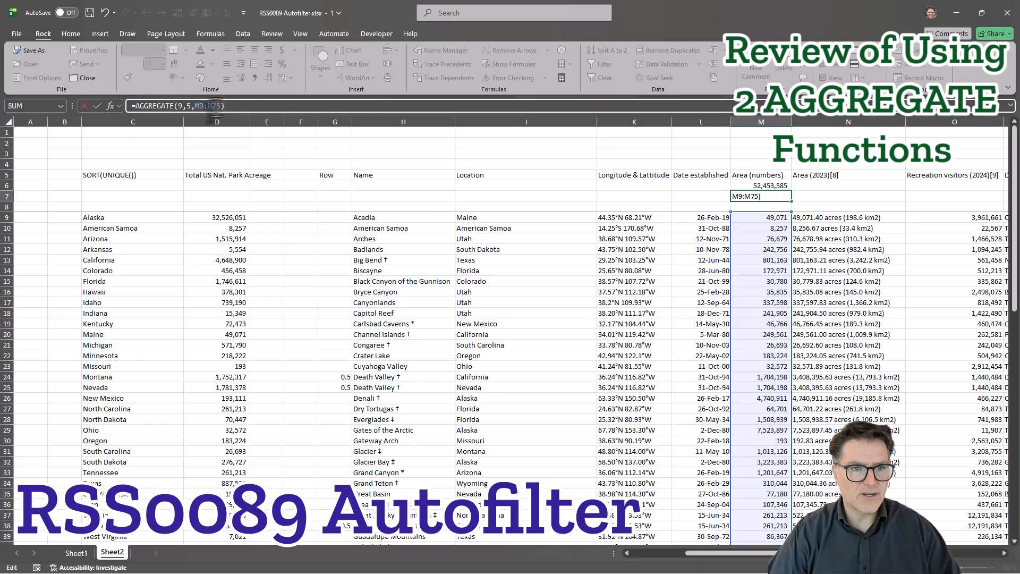
pyautogui.click(192, 106)
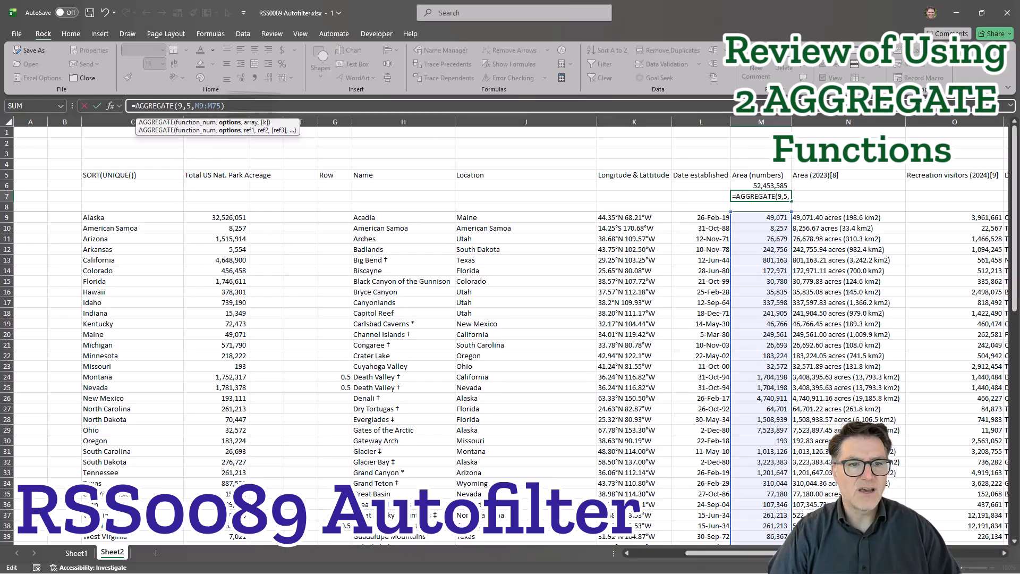
pyautogui.press('Return')
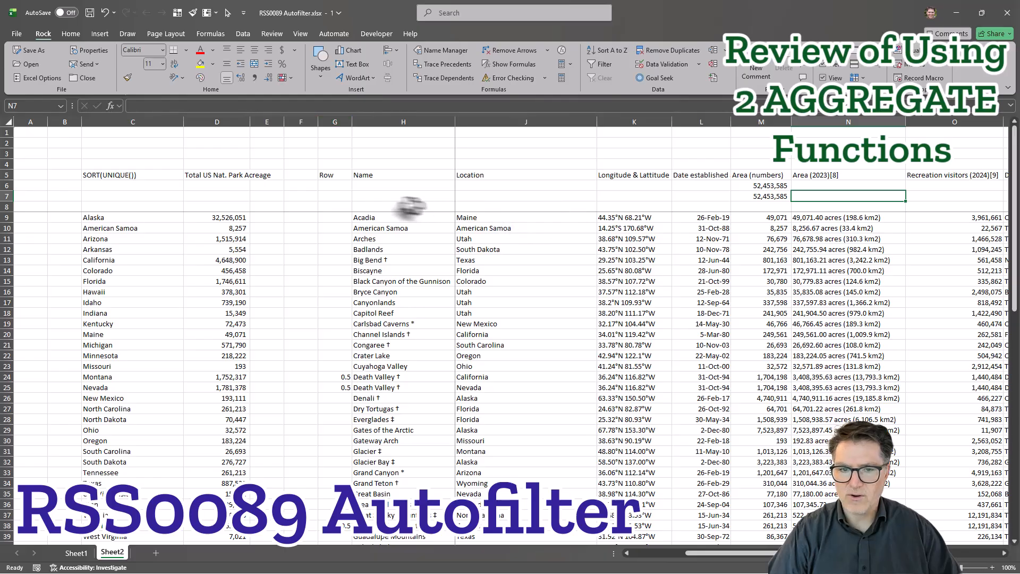
# Apply an AutoFilter to the blank row 8 above the data, from the Row column through Description (G8:P8).
pyautogui.click(397, 207)
pyautogui.moveTo(397, 207); pyautogui.dragTo(770, 205)
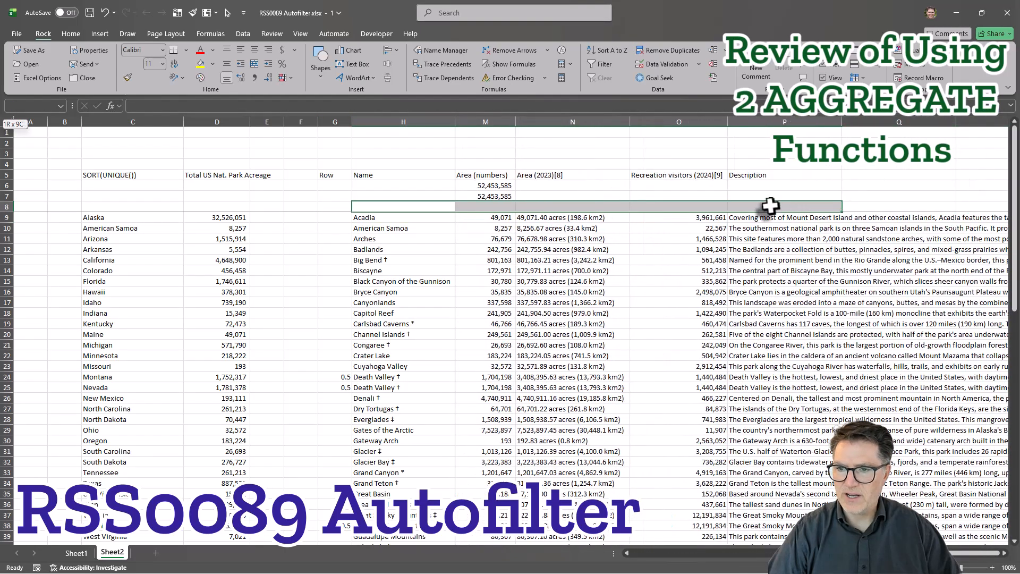
pyautogui.click(338, 207)
pyautogui.keyDown('shift'); pyautogui.click(807, 208); pyautogui.keyUp('shift')
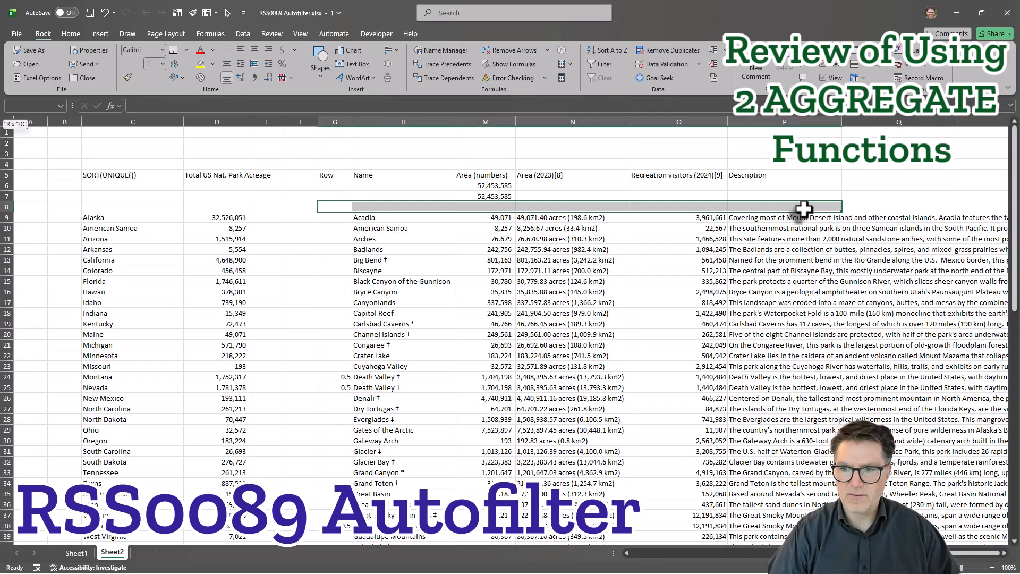
pyautogui.click(601, 64)
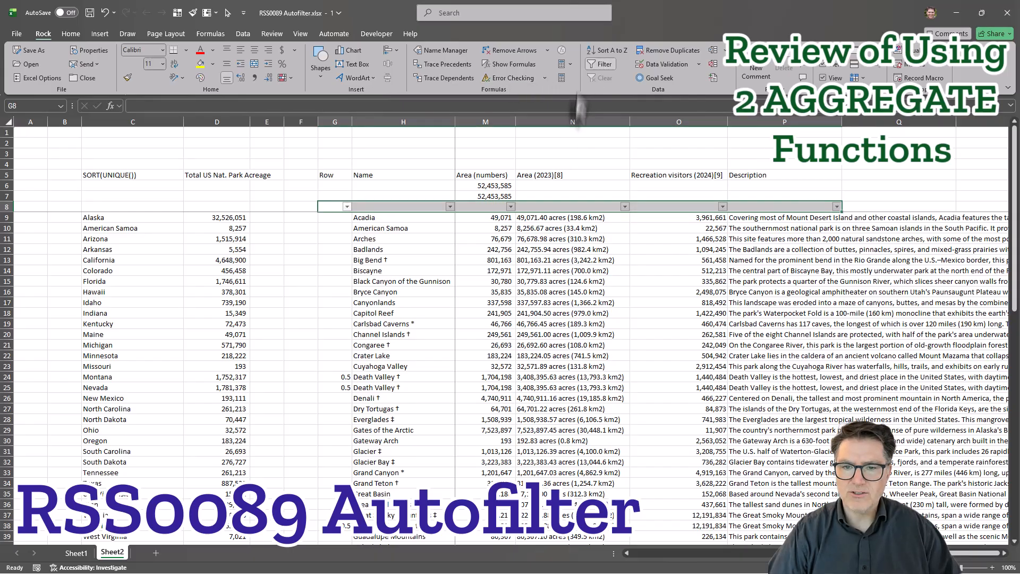
# Compare the two AGGREGATE formulas in M6 and M7 under Area (numbers).
pyautogui.click(542, 186)
pyautogui.click(511, 207)
pyautogui.click(496, 187)
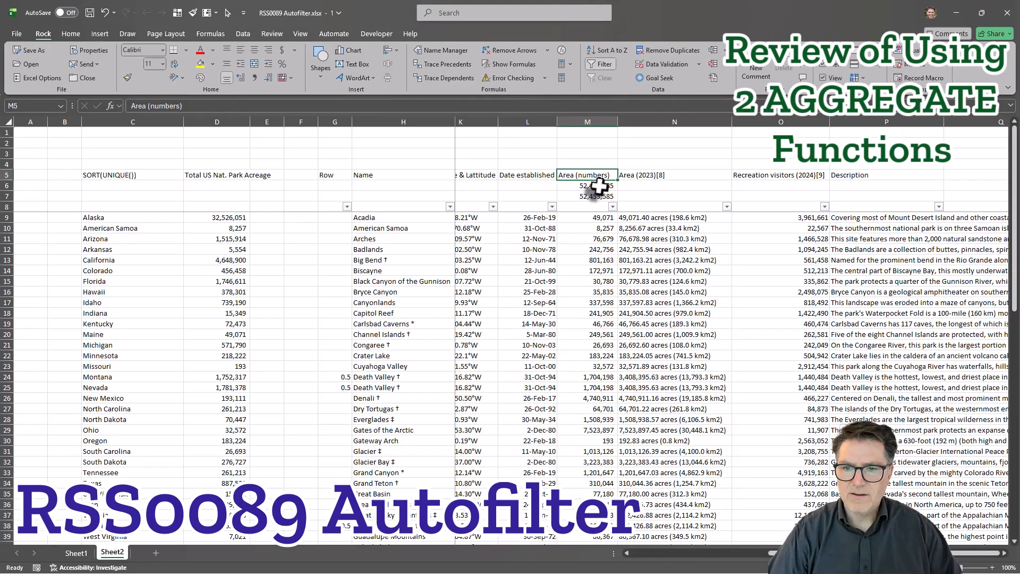
pyautogui.click(599, 185)
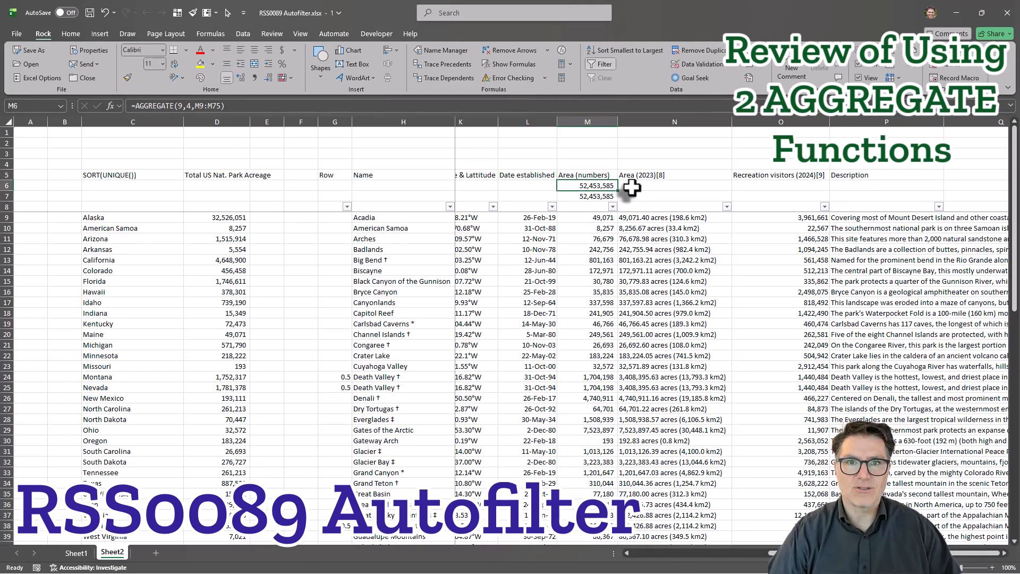
pyautogui.click(596, 196)
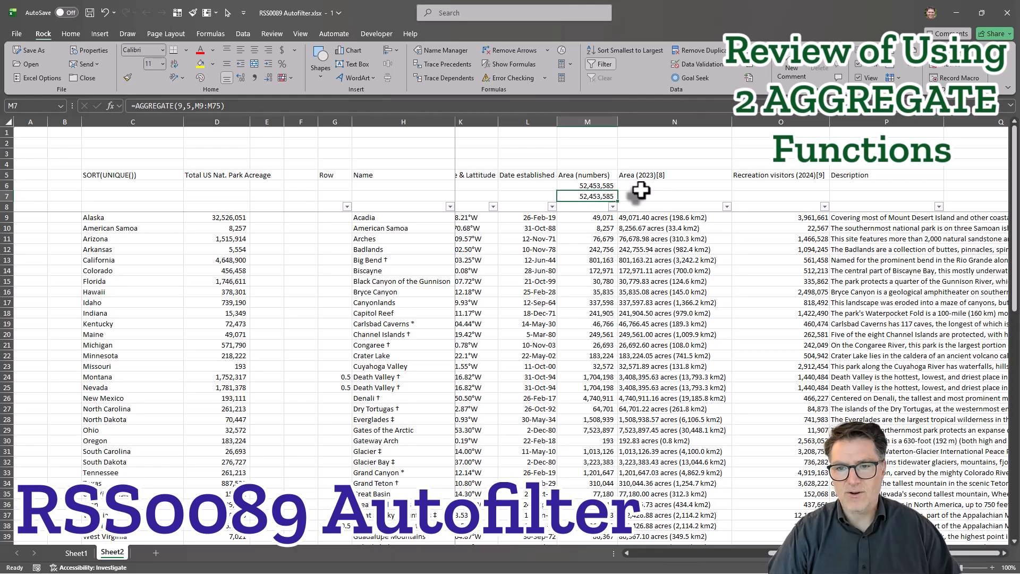
pyautogui.click(613, 207)
pyautogui.press('Escape')
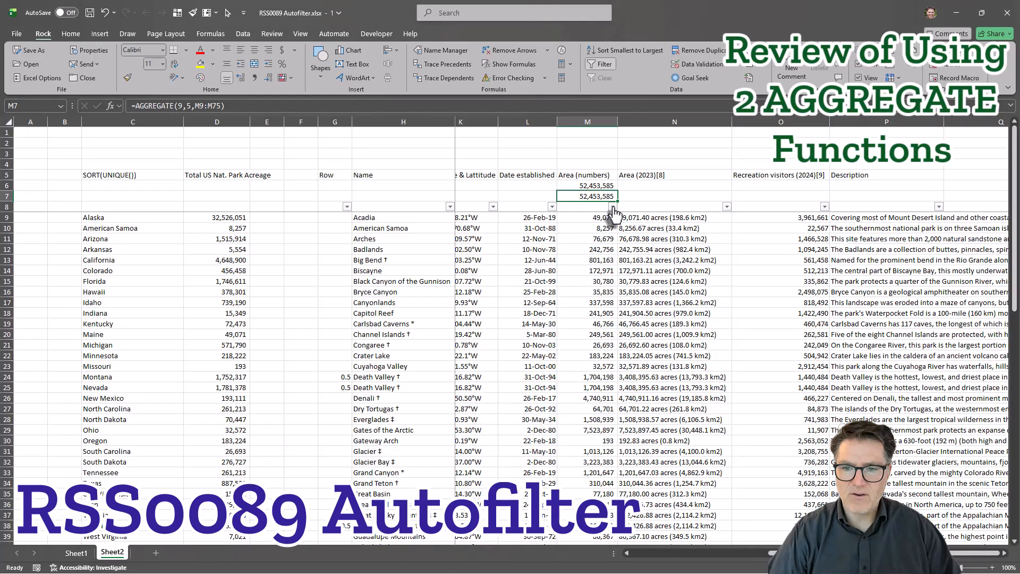
# Filter Date established to only March 1, 1872, March 2, 1899, October 1, 1890 and September 25, 1890.
pyautogui.click(646, 196)
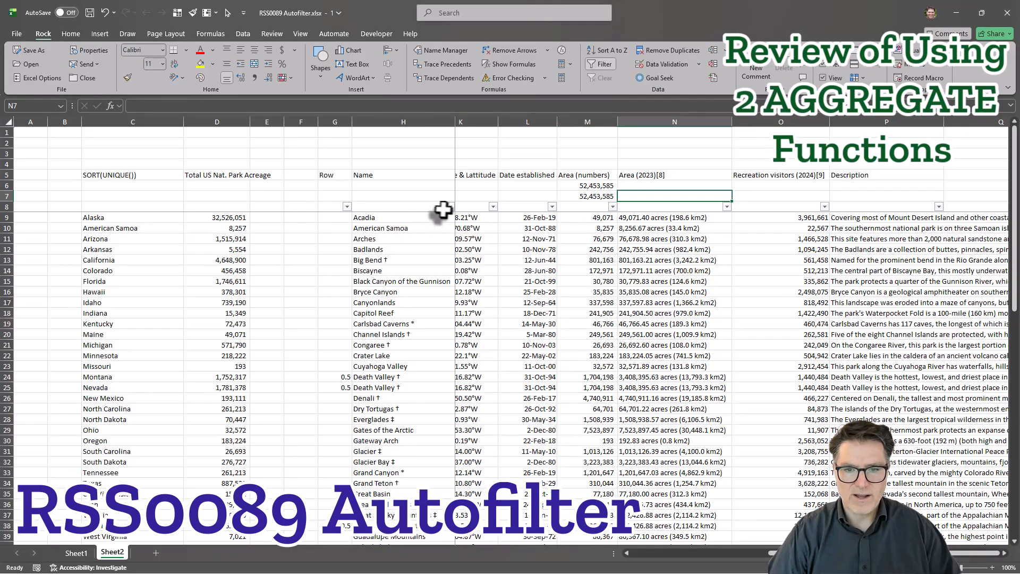
pyautogui.hscroll(-2, 468, 215)
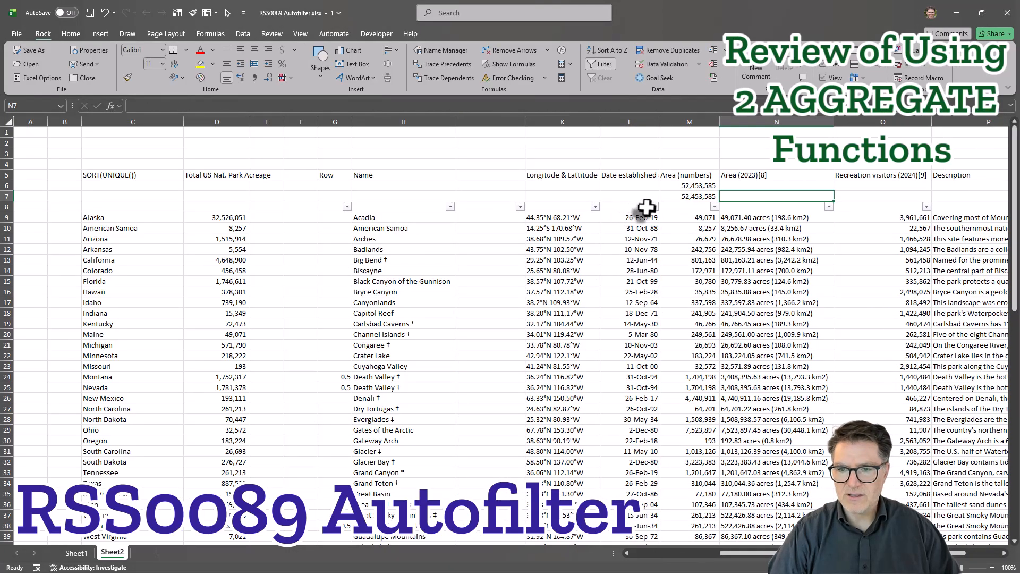
pyautogui.click(654, 207)
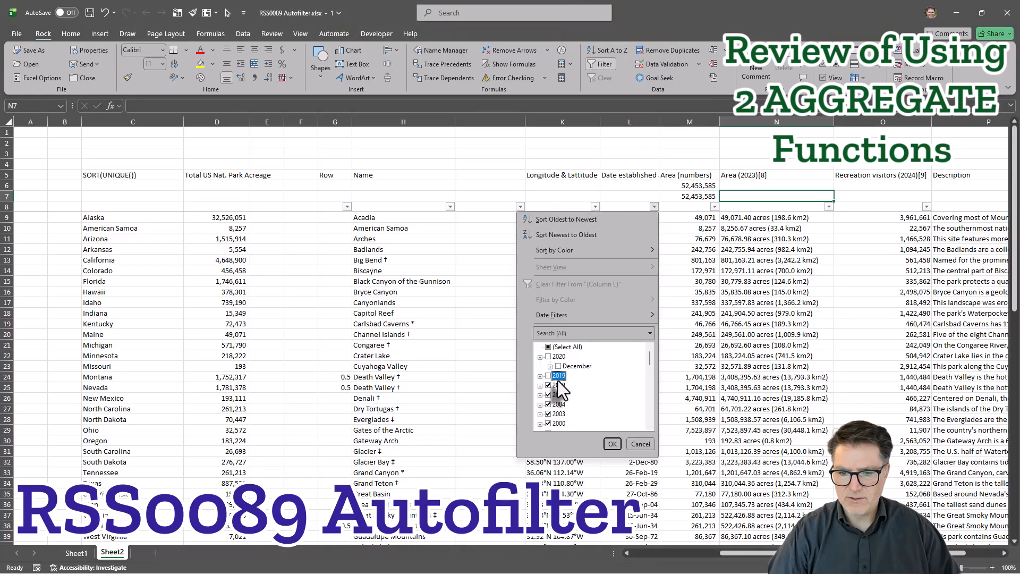
pyautogui.click(548, 347)
pyautogui.scroll(-10, 598, 397)
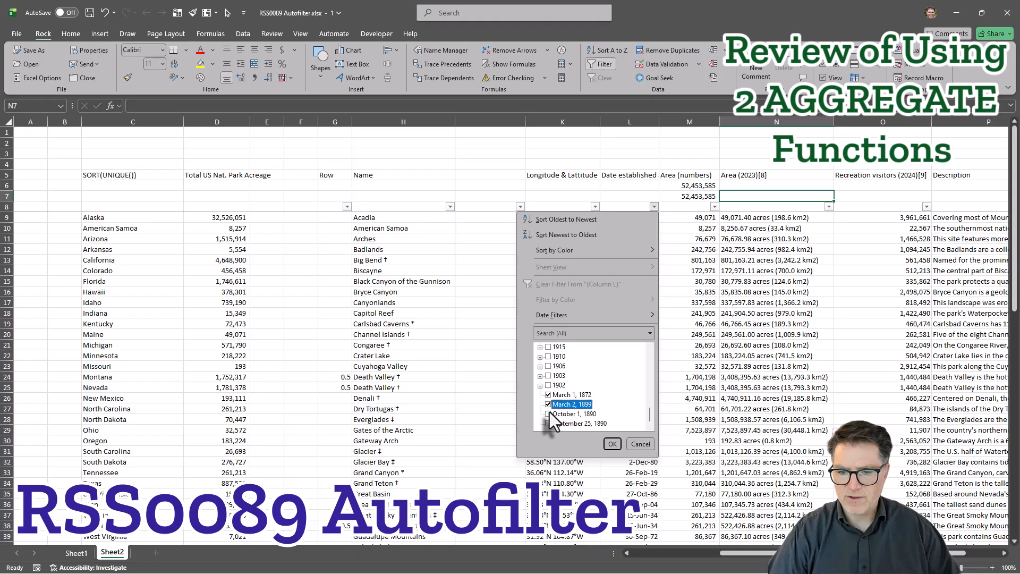
pyautogui.click(549, 413)
pyautogui.click(548, 424)
pyautogui.click(612, 444)
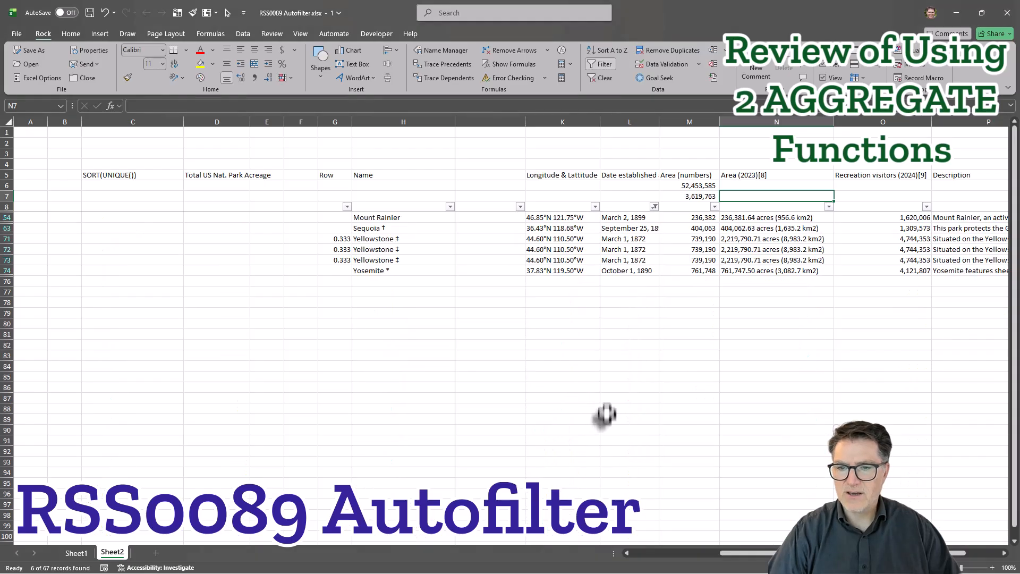
# Compare the AGGREGATE sums in M7 and M6 while the Date established filter is active.
pyautogui.click(683, 334)
pyautogui.click(671, 196)
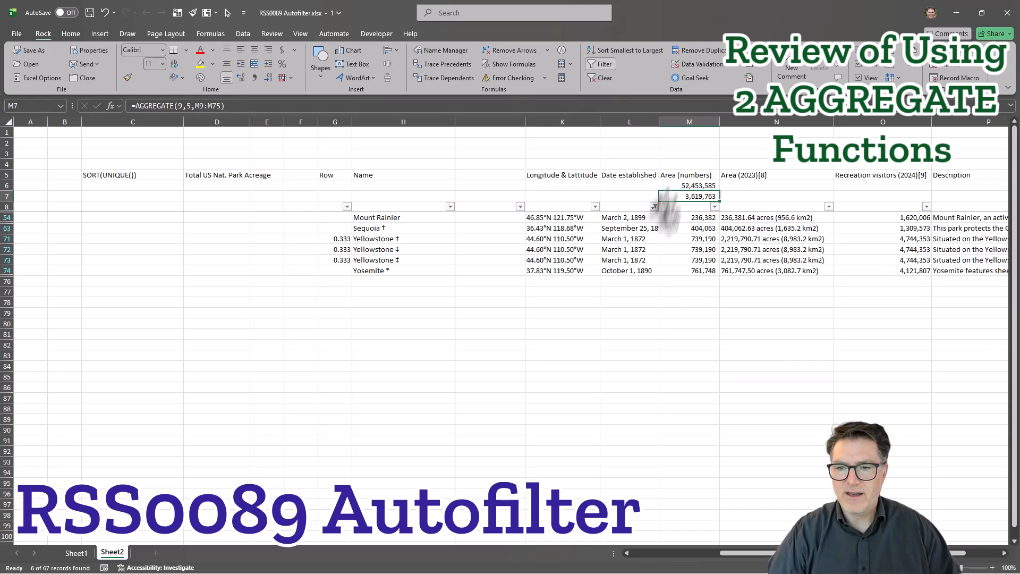
pyautogui.click(701, 185)
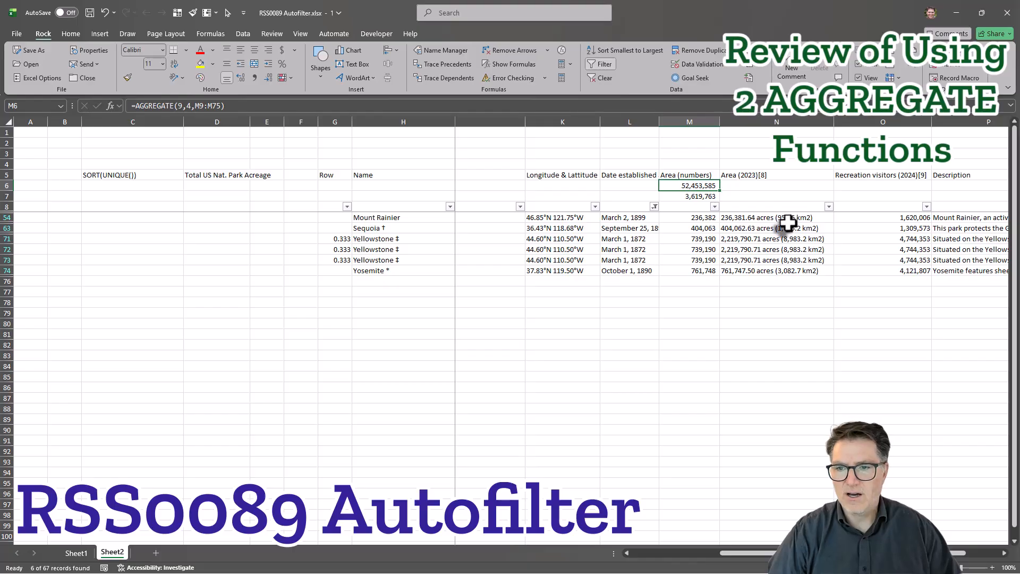
# Clear the filter from the Date established column and check formula rows 6 and 7 above the filter row.
pyautogui.click(655, 209)
pyautogui.click(557, 285)
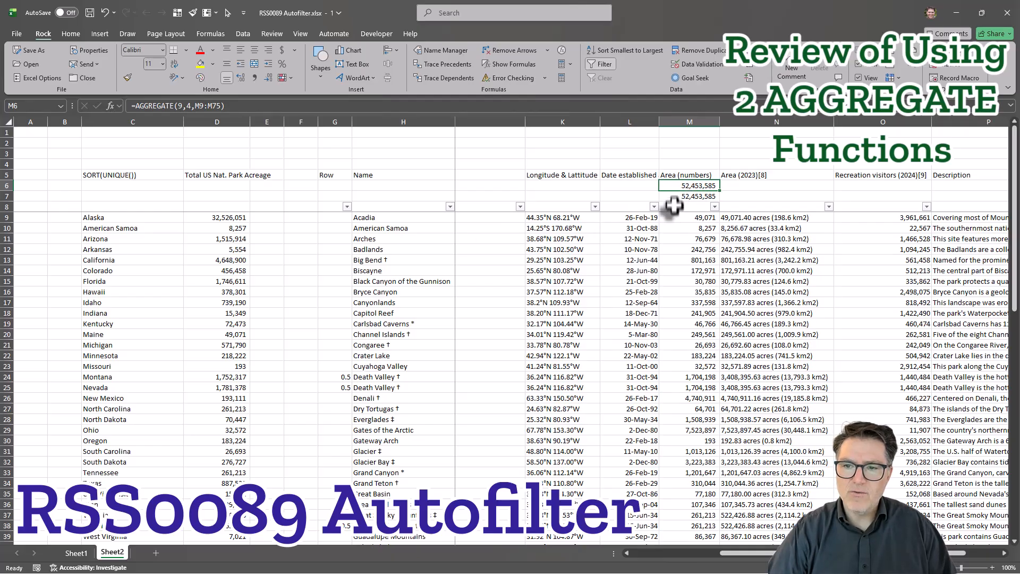
pyautogui.click(9, 207)
pyautogui.click(8, 186)
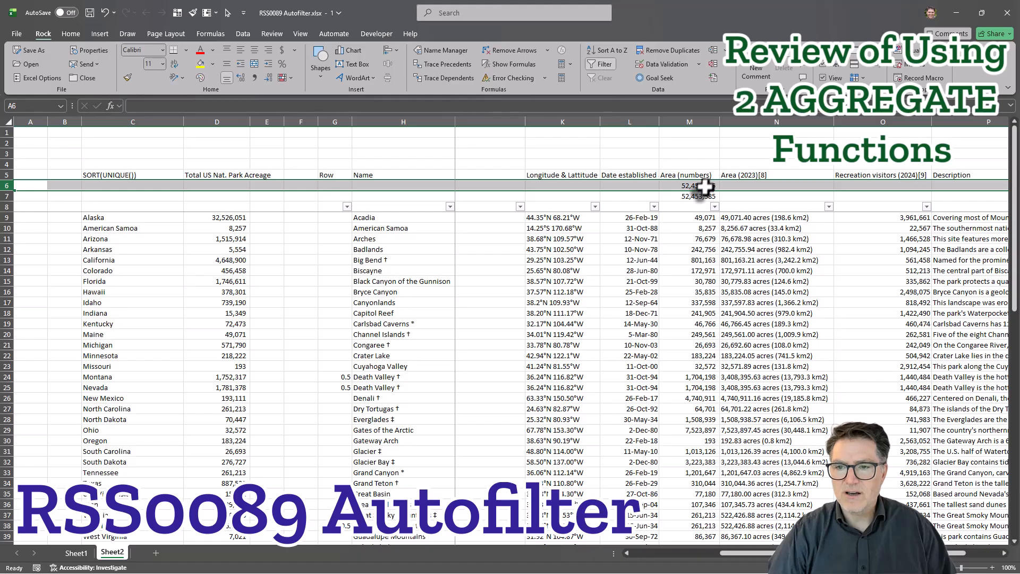
pyautogui.click(6, 196)
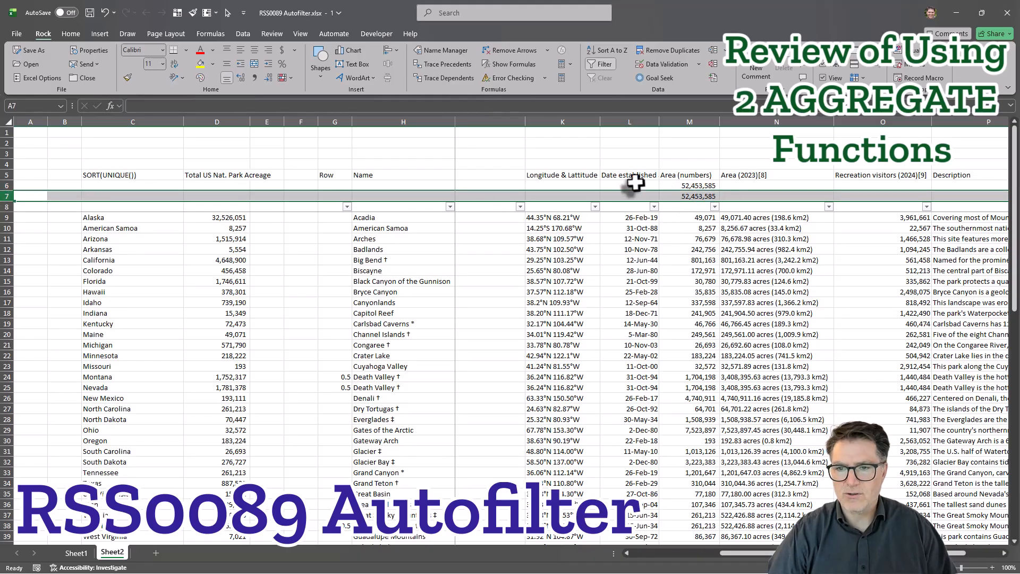
pyautogui.click(722, 196)
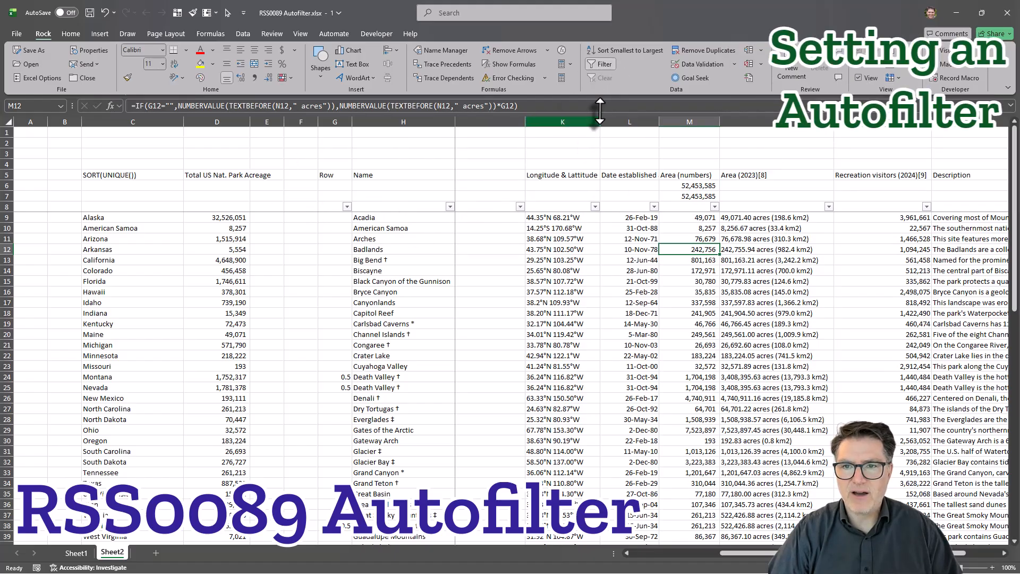
# Remove the existing AutoFilter from row 8 and select the blank cell H8 above the Name data.
pyautogui.click(605, 64)
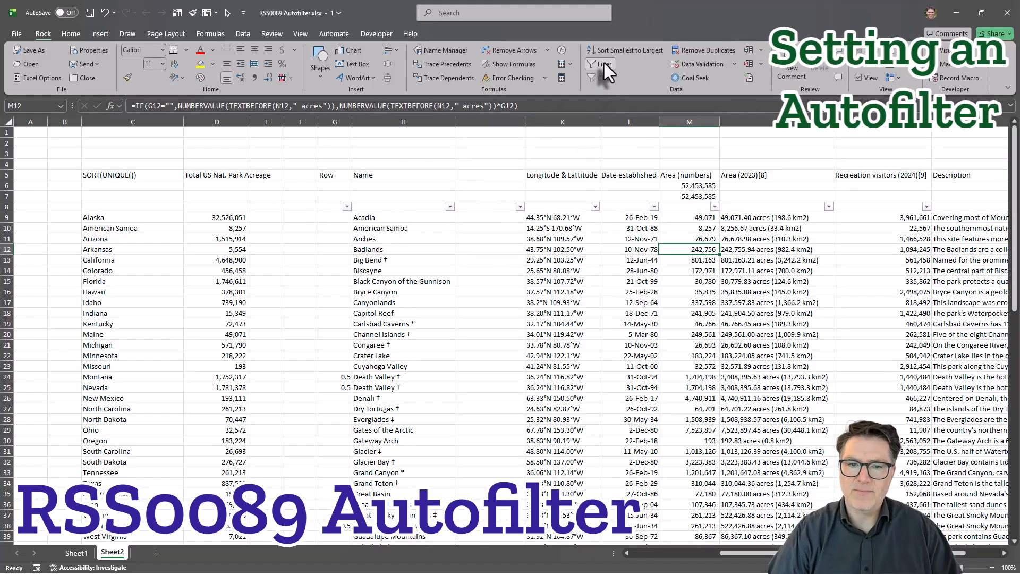
pyautogui.click(513, 252)
pyautogui.click(372, 207)
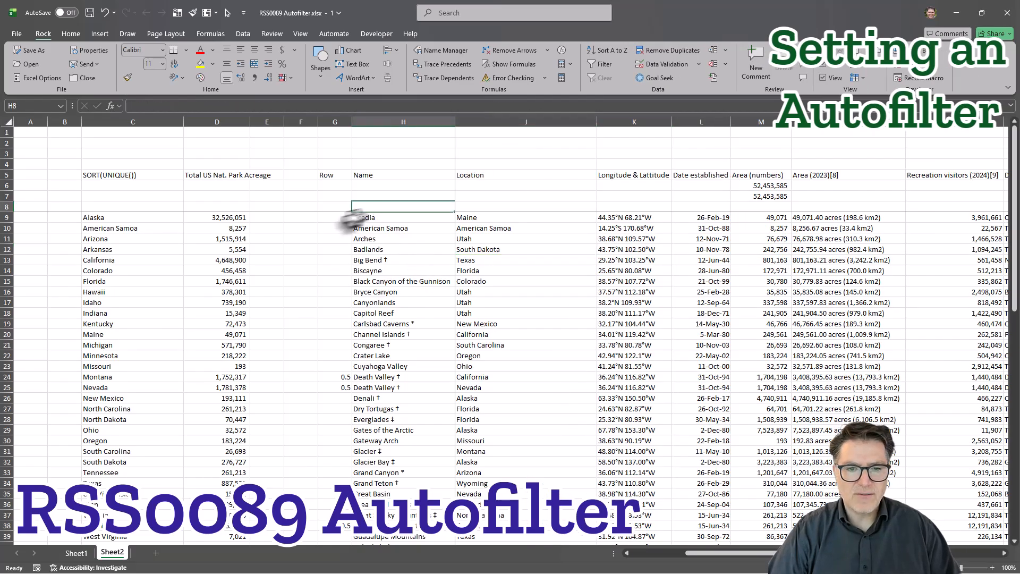
# Examine how far the Name data (H9:H75) and the separate SORT(UNIQUE()) list in column C extend.
pyautogui.scroll(-19, 450, 337)
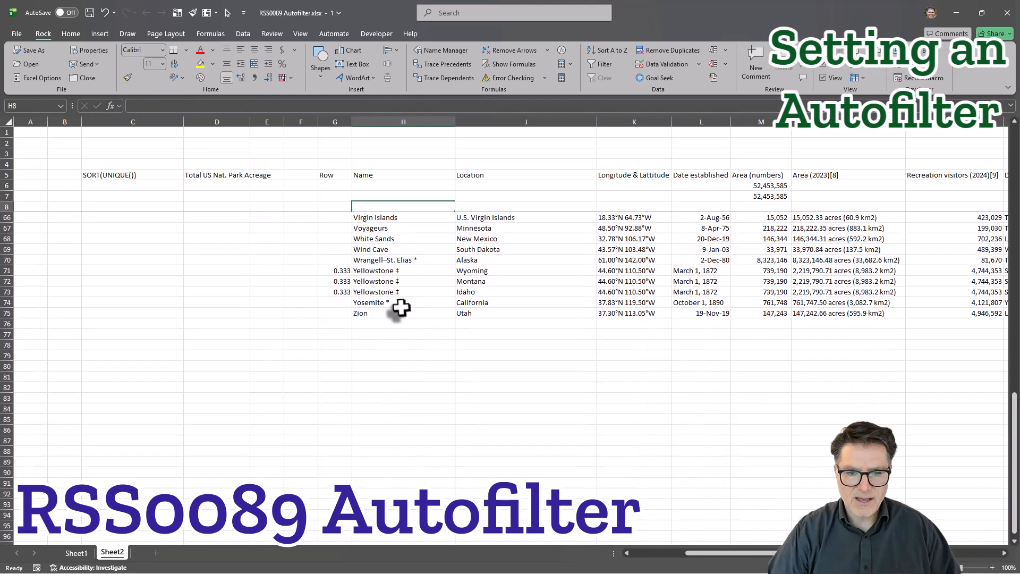
pyautogui.click(392, 313)
pyautogui.moveTo(392, 313); pyautogui.dragTo(393, 216)
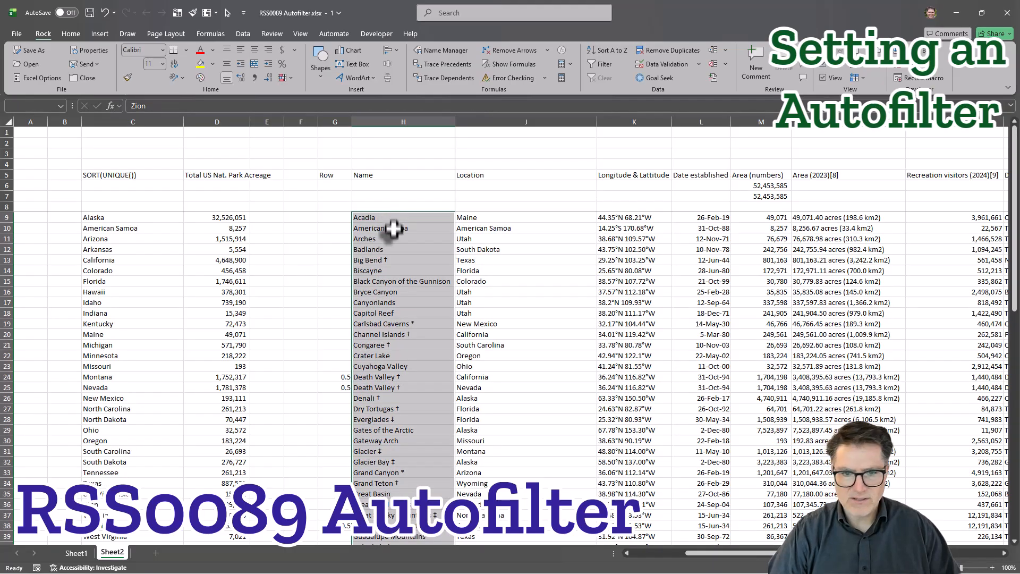
pyautogui.click(366, 207)
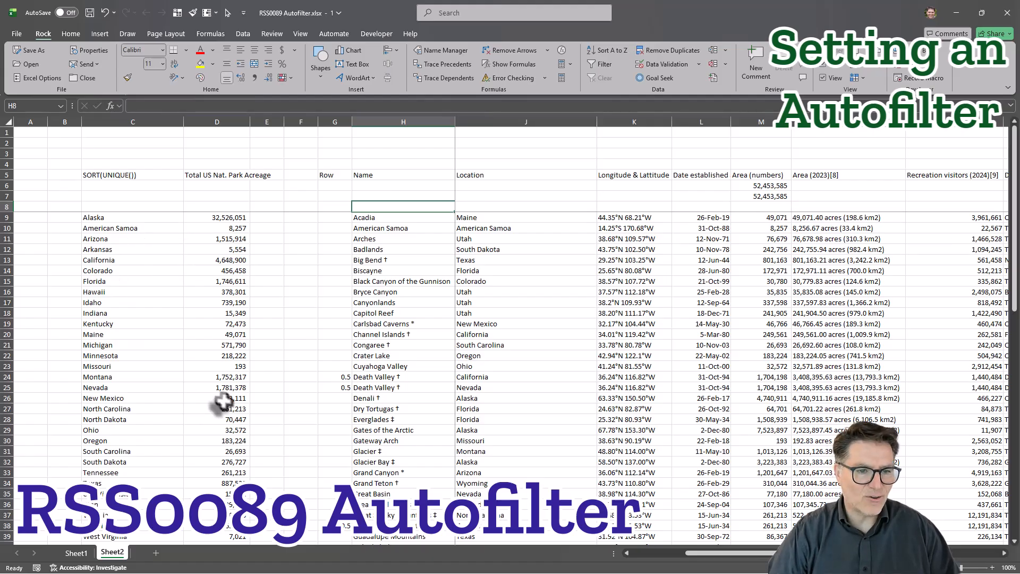
pyautogui.scroll(-4, 201, 379)
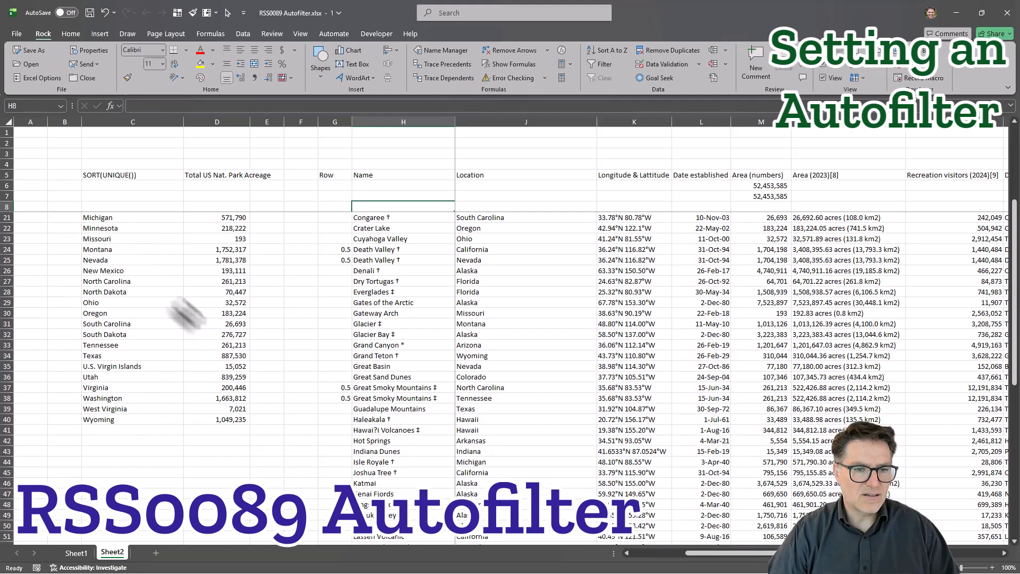
pyautogui.scroll(4, 166, 349)
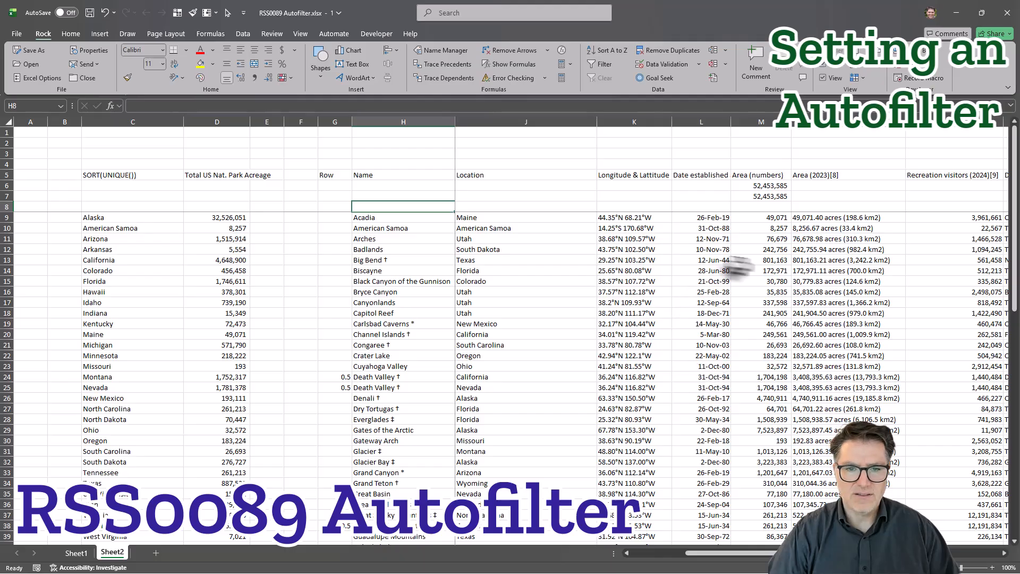
pyautogui.click(123, 270)
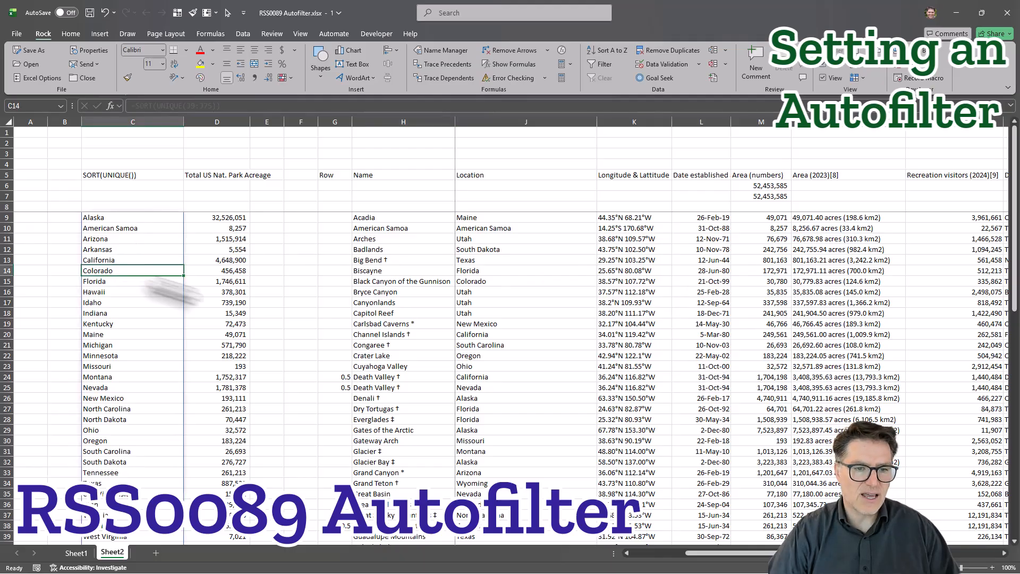
pyautogui.hotkey('ctrl', 'shift', 'Down')
pyautogui.scroll(-1, 216, 308)
pyautogui.scroll(11, 273, 381)
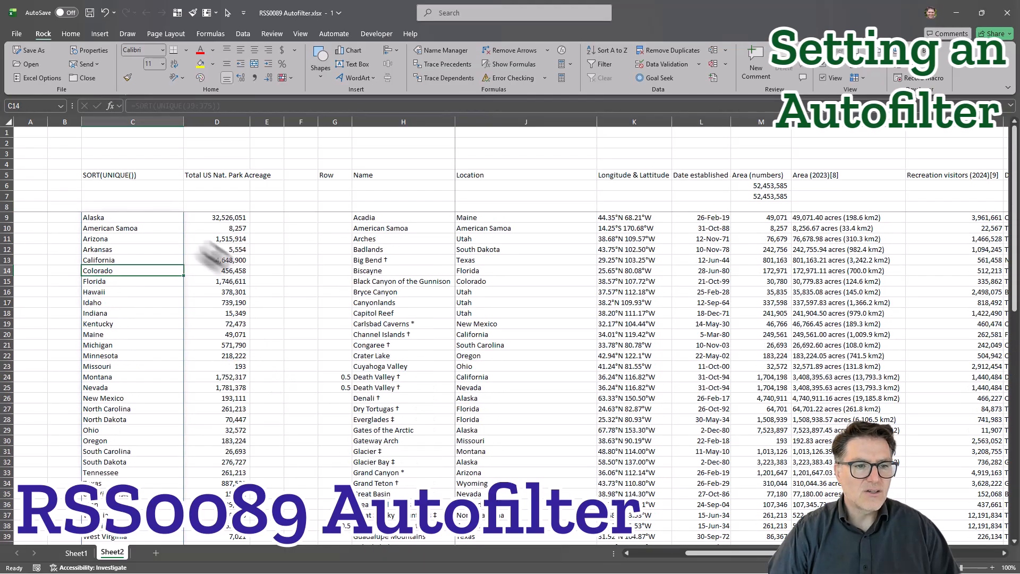
# Try applying an AutoFilter to the entire row 8, including the columns of the SORT(UNIQUE()) list.
pyautogui.moveTo(89, 208); pyautogui.dragTo(877, 208)
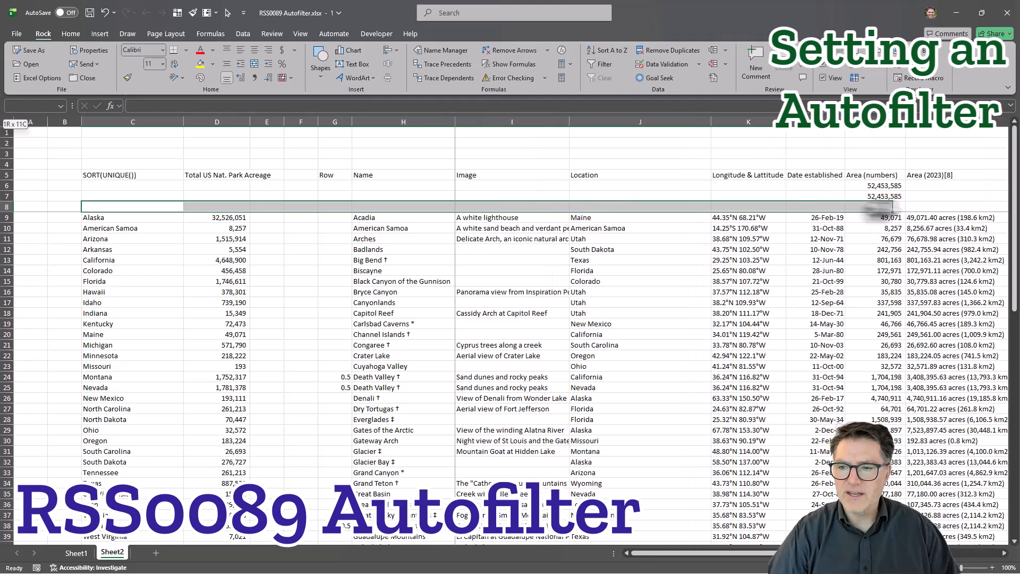
pyautogui.click(55, 207)
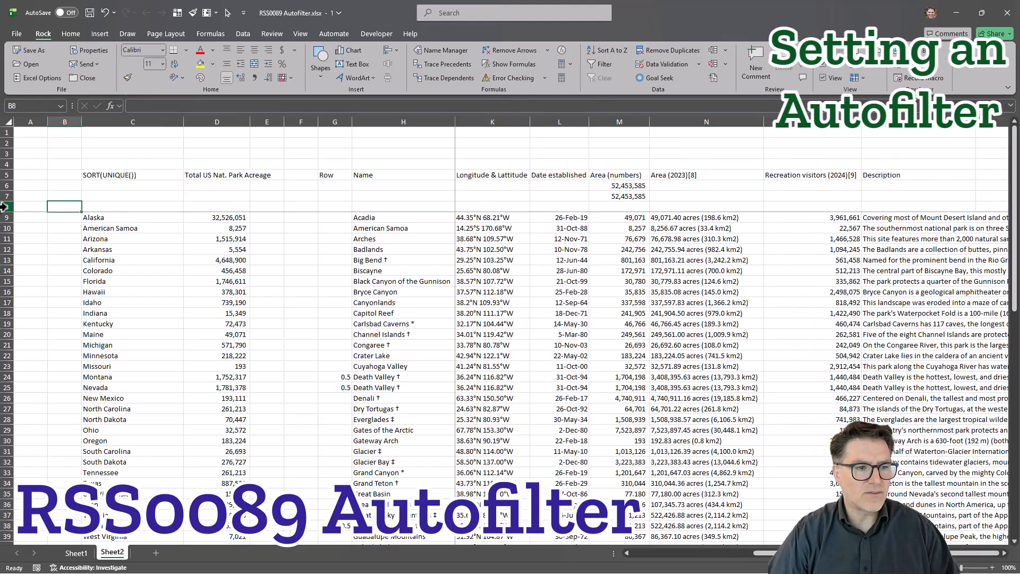
pyautogui.click(3, 206)
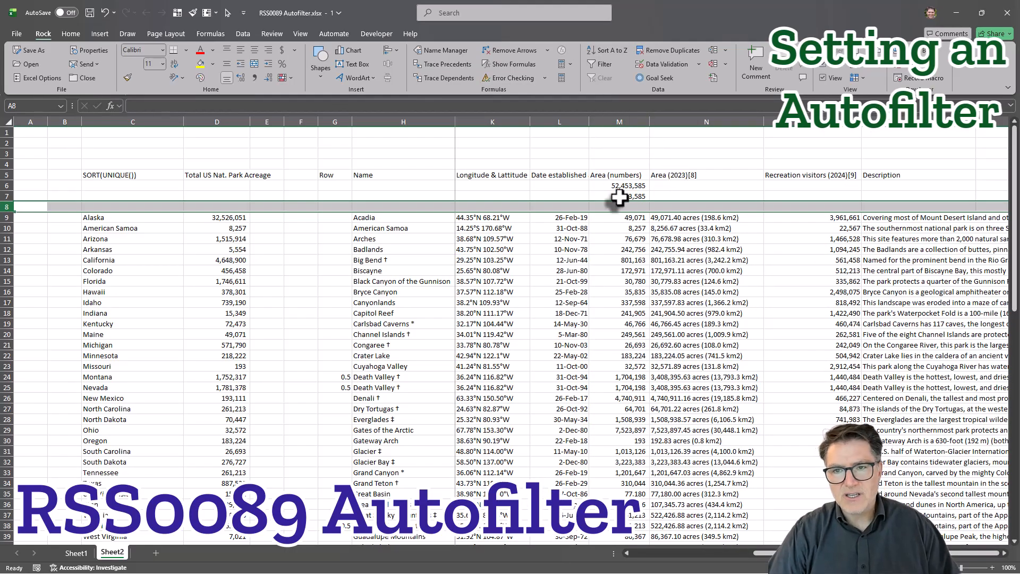
pyautogui.click(600, 63)
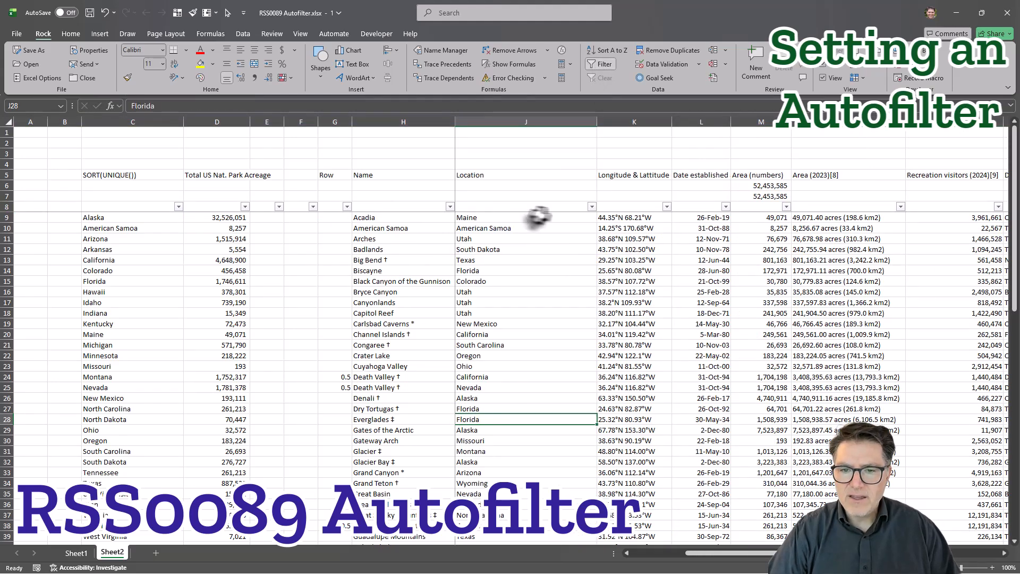
# Filter the Location column to show only Maine.
pyautogui.click(591, 206)
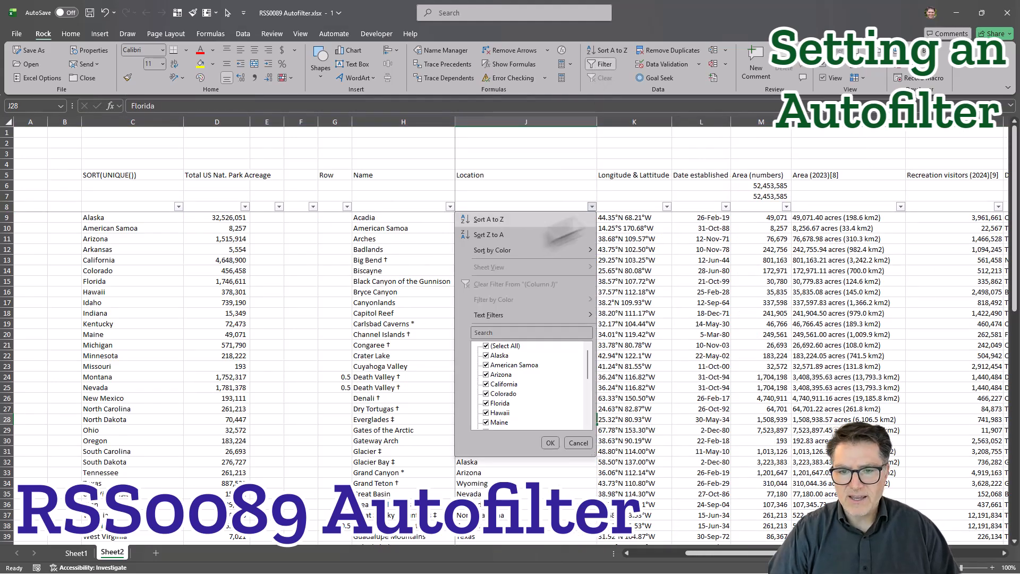
pyautogui.click(486, 346)
pyautogui.click(486, 421)
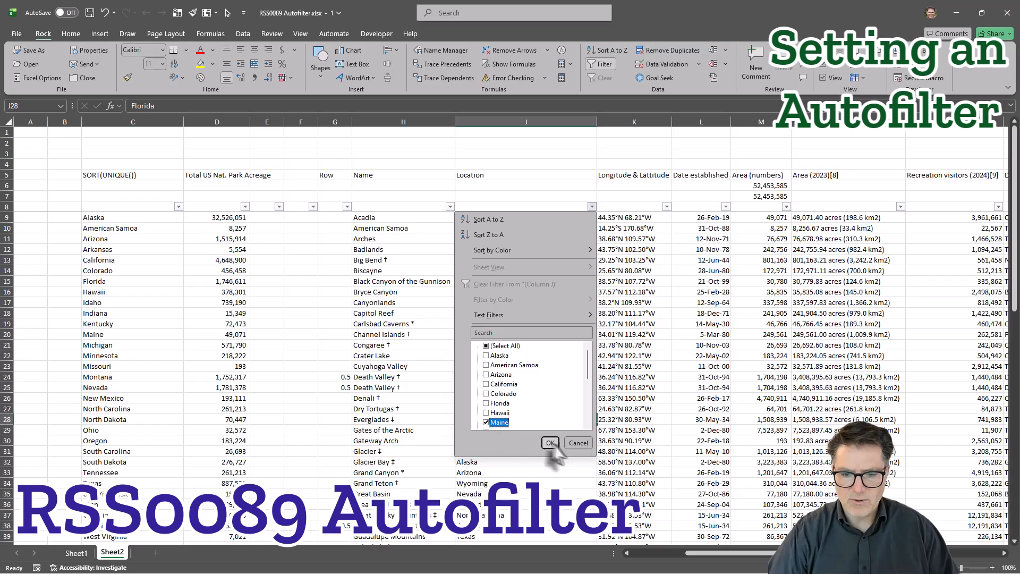
pyautogui.click(551, 443)
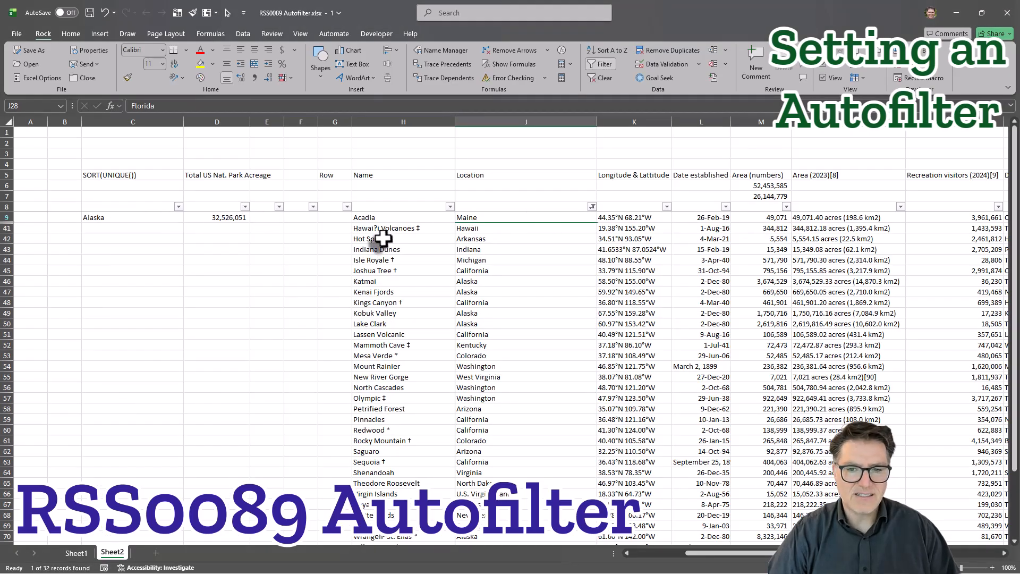
# Clear the filter from the Location column and turn off the AutoFilter on the whole of row 8.
pyautogui.click(592, 208)
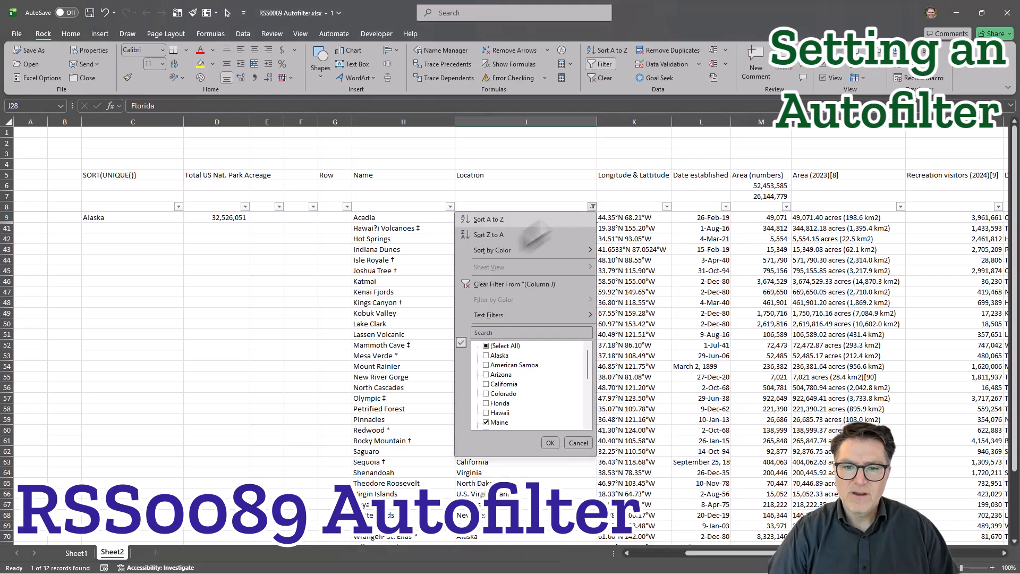
pyautogui.click(496, 283)
pyautogui.click(577, 249)
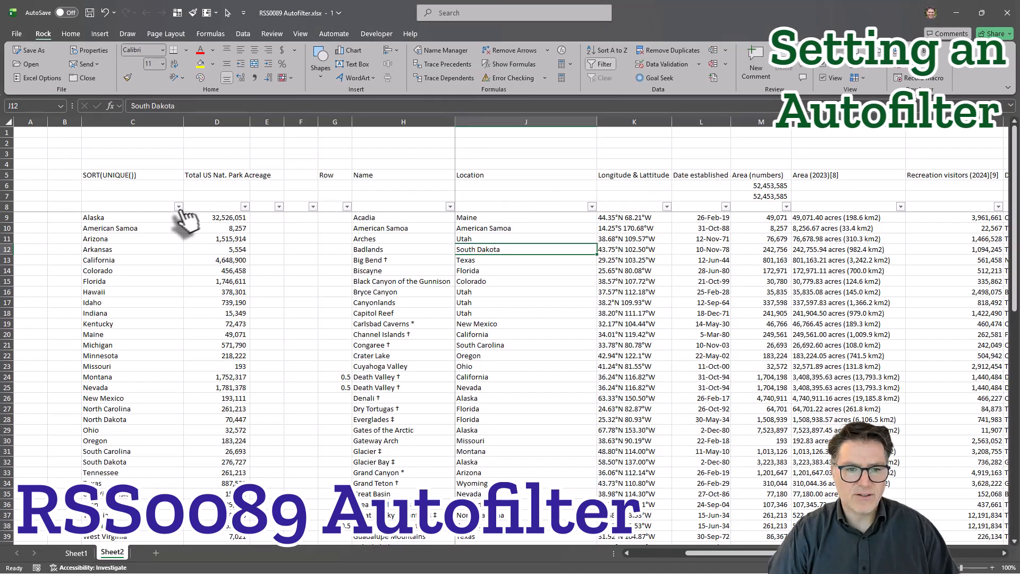
pyautogui.click(384, 206)
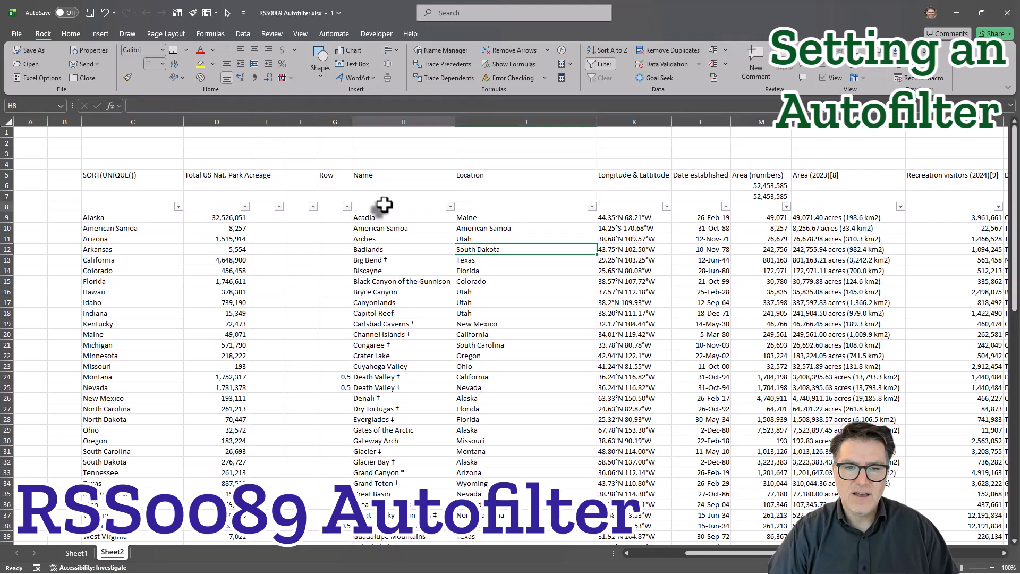
pyautogui.click(603, 64)
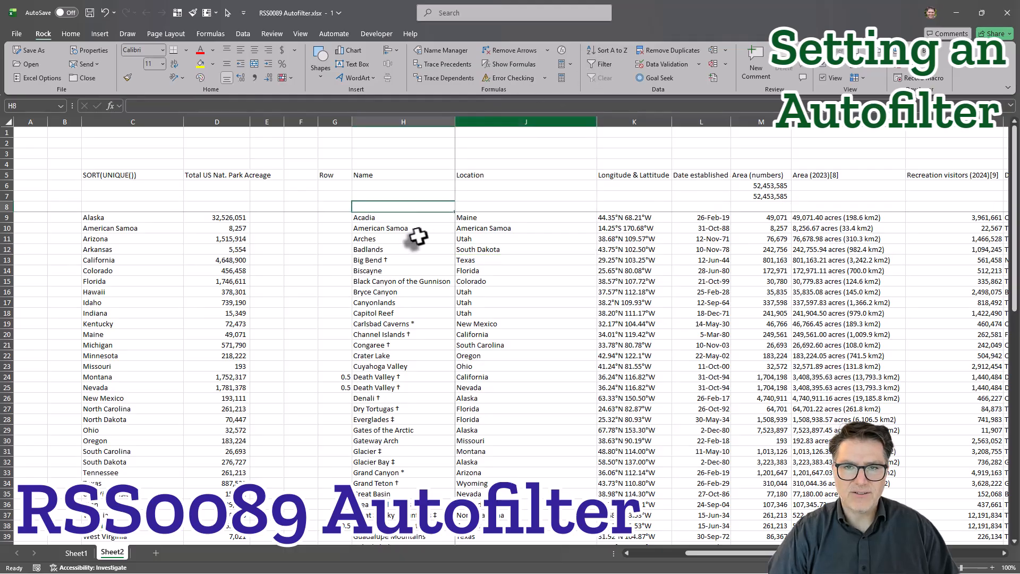
# Apply an AutoFilter to the blank row 8 from the Name column through Description (H8:P8).
pyautogui.click(459, 260)
pyautogui.moveTo(389, 206); pyautogui.dragTo(792, 210)
pyautogui.scroll(-19, 455, 332)
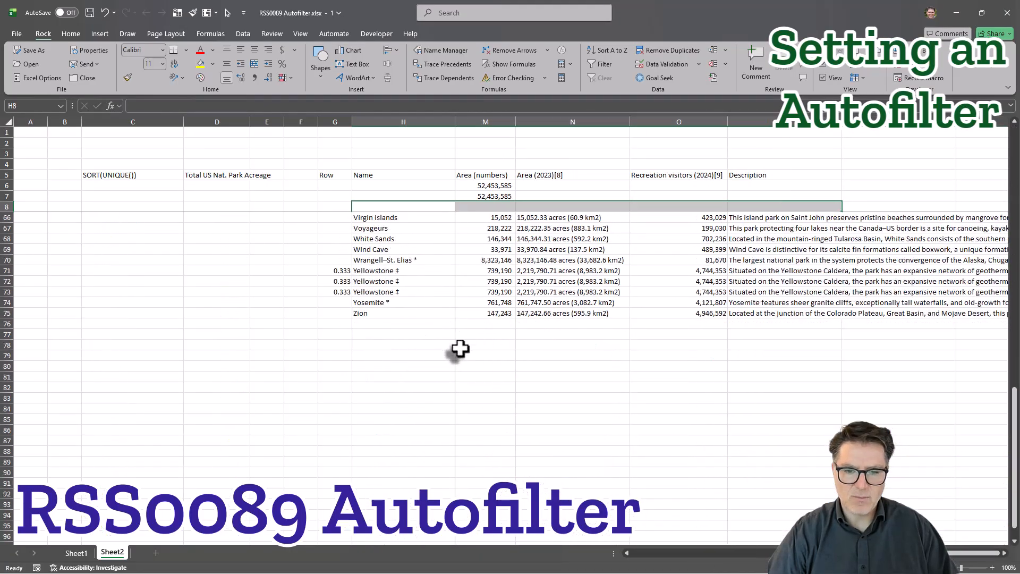
pyautogui.scroll(18, 458, 346)
pyautogui.scroll(1, 460, 342)
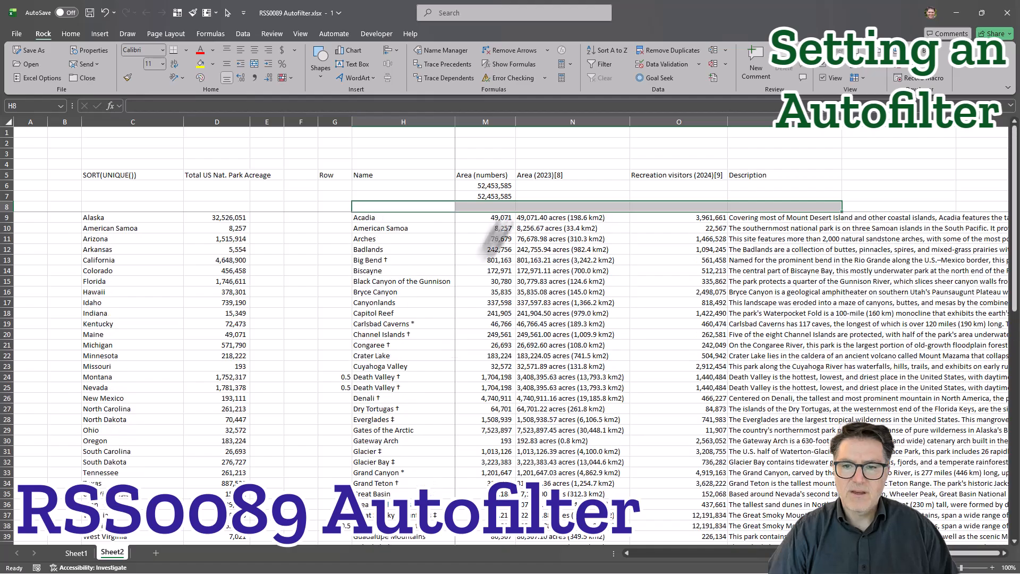
pyautogui.click(601, 64)
pyautogui.click(534, 291)
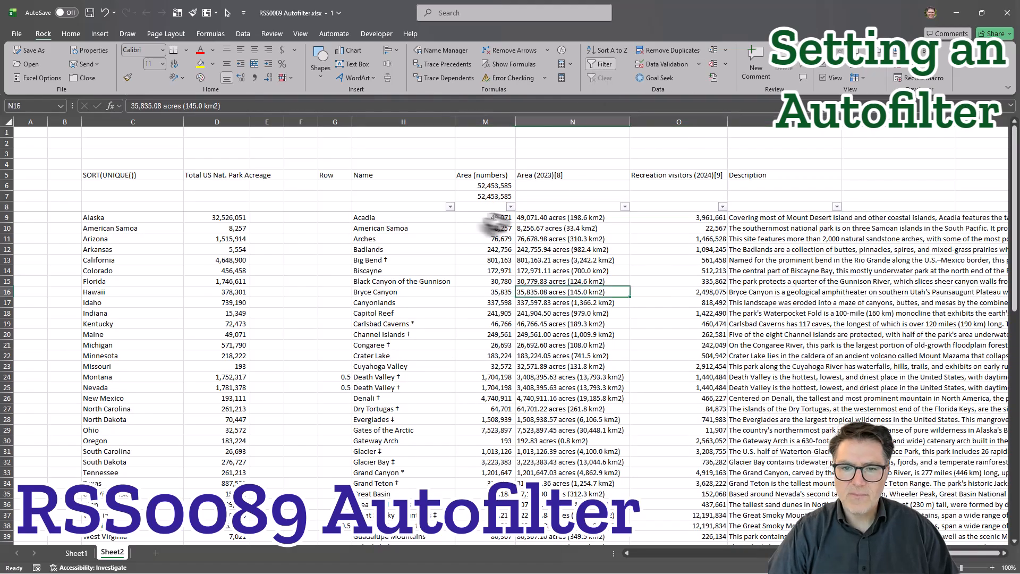
# Check that the Name column's filter list covers the parks from start to end, leaving the filter unchanged.
pyautogui.click(450, 207)
pyautogui.scroll(-10, 392, 390)
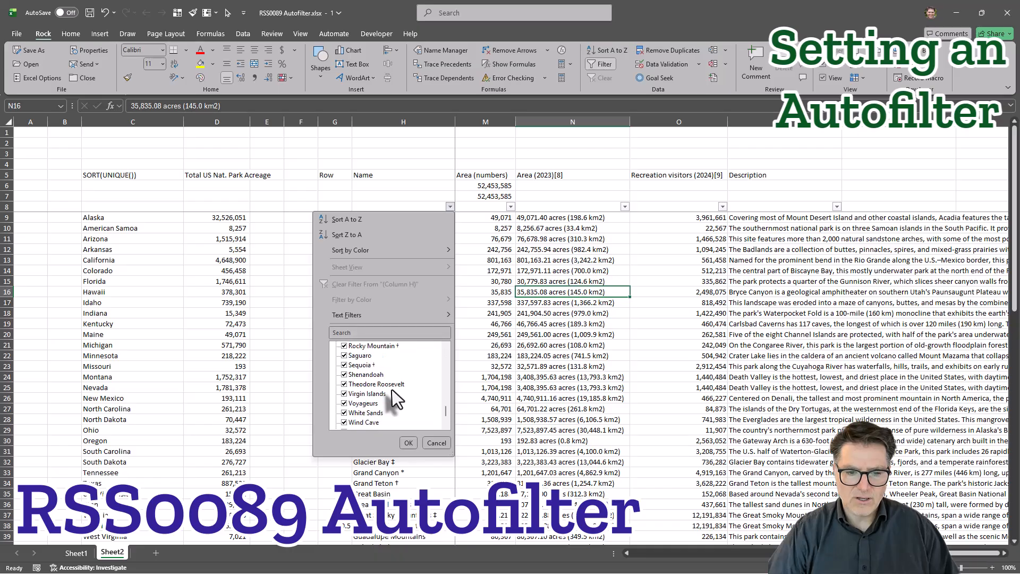
pyautogui.scroll(10, 360, 396)
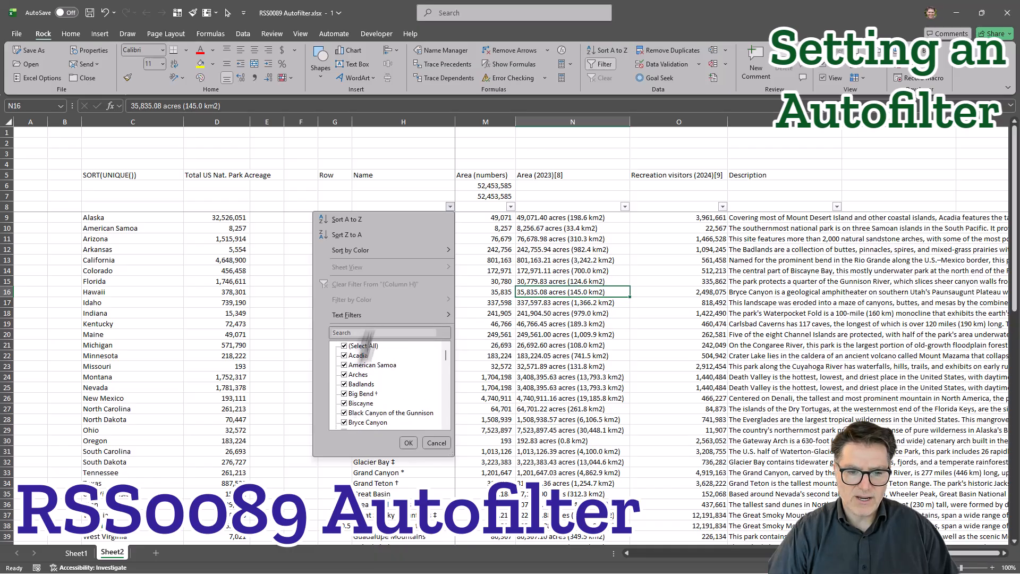
pyautogui.click(437, 442)
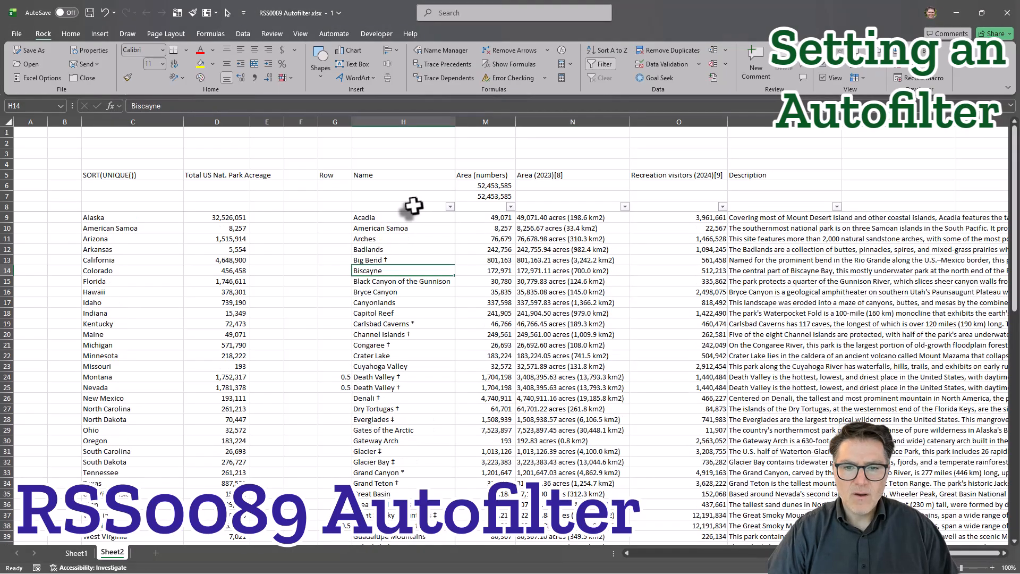
# Turn off the AutoFilter on row 8 from the Name column through Description (H8:P8).
pyautogui.moveTo(412, 207); pyautogui.dragTo(1013, 207)
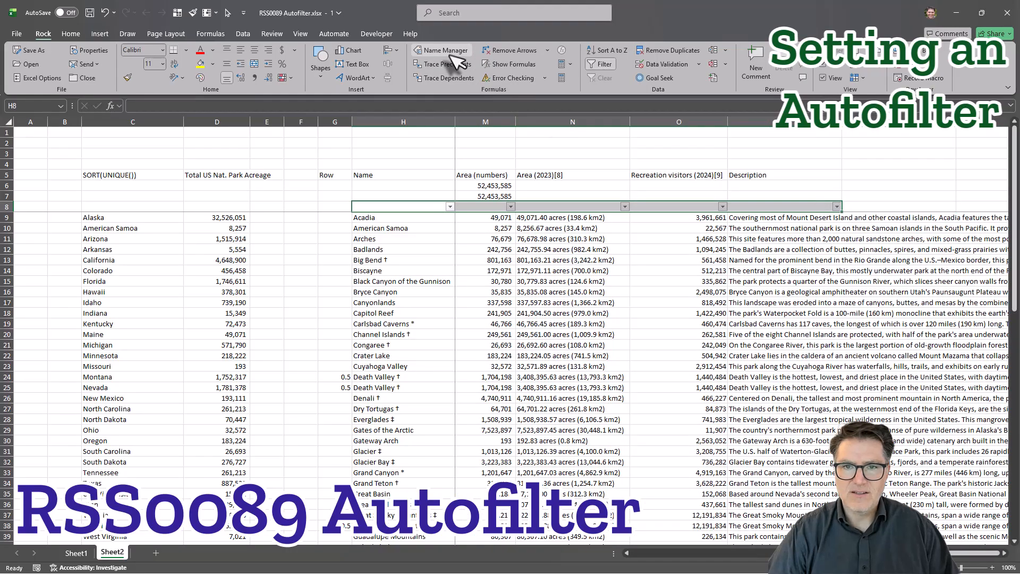
pyautogui.click(597, 63)
pyautogui.click(675, 249)
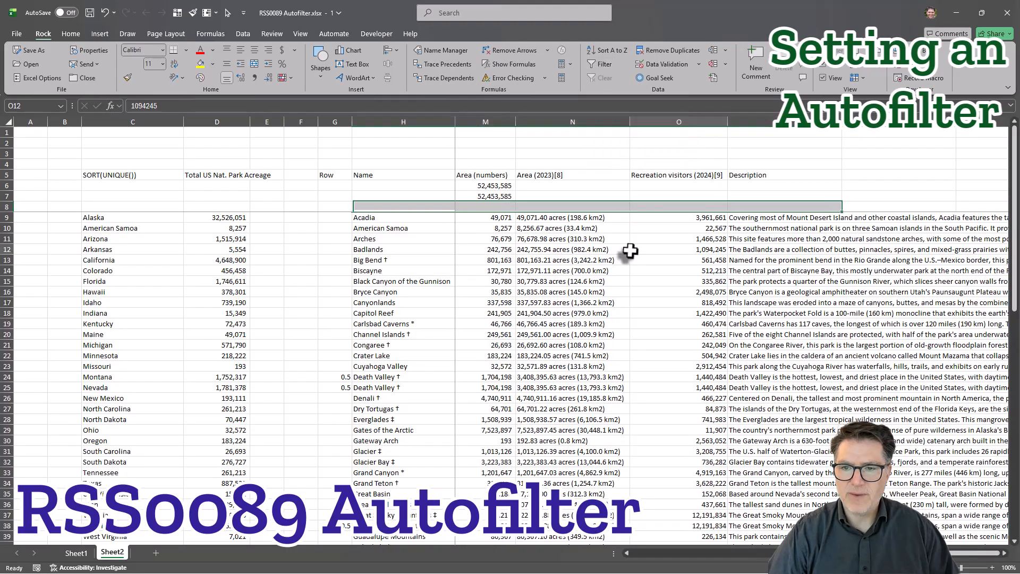
# Apply an AutoFilter to the whole of row 8 again, including the SORT(UNIQUE()) columns.
pyautogui.click(6, 207)
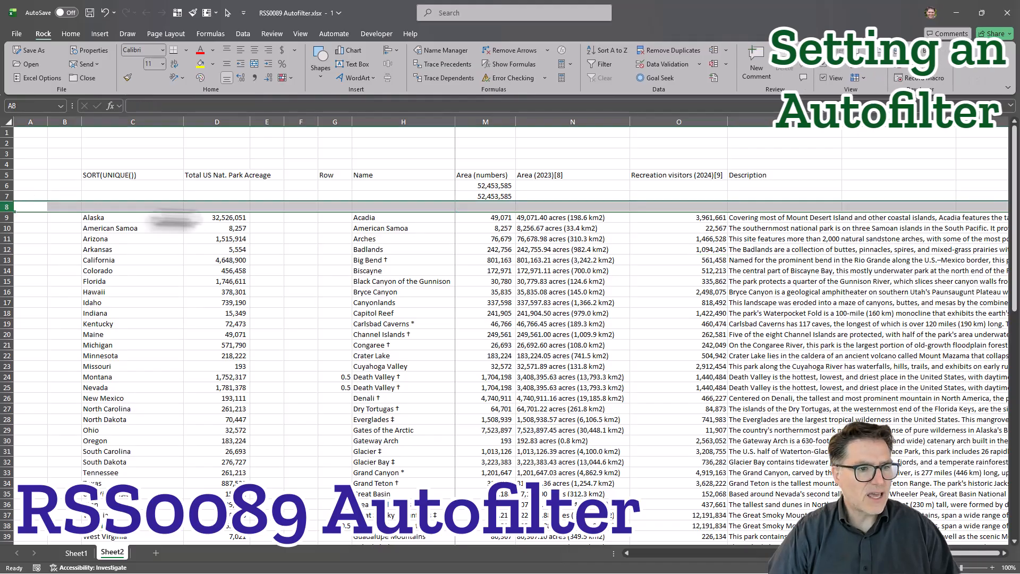
pyautogui.click(604, 63)
pyautogui.click(594, 280)
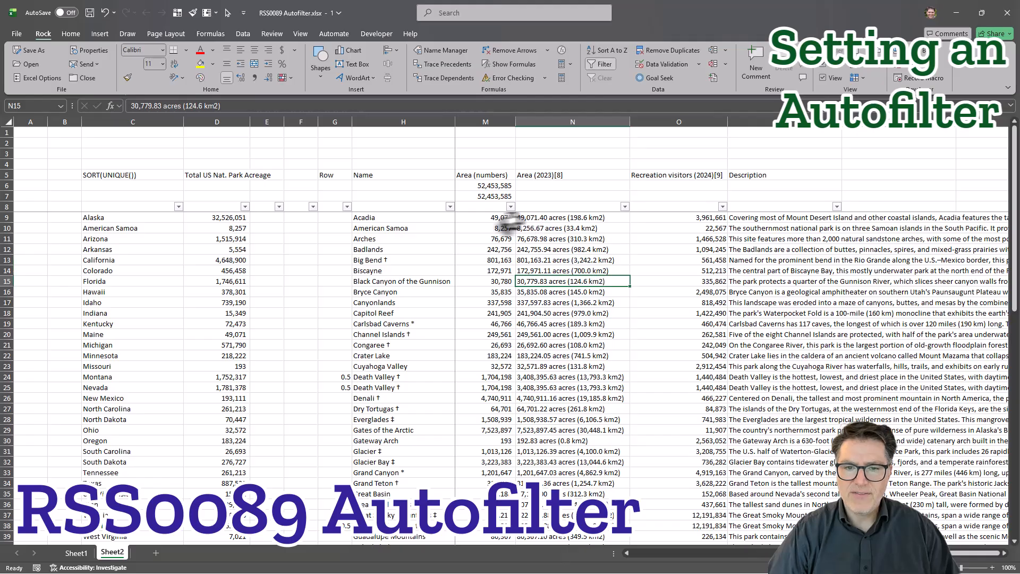
pyautogui.click(449, 208)
pyautogui.click(492, 207)
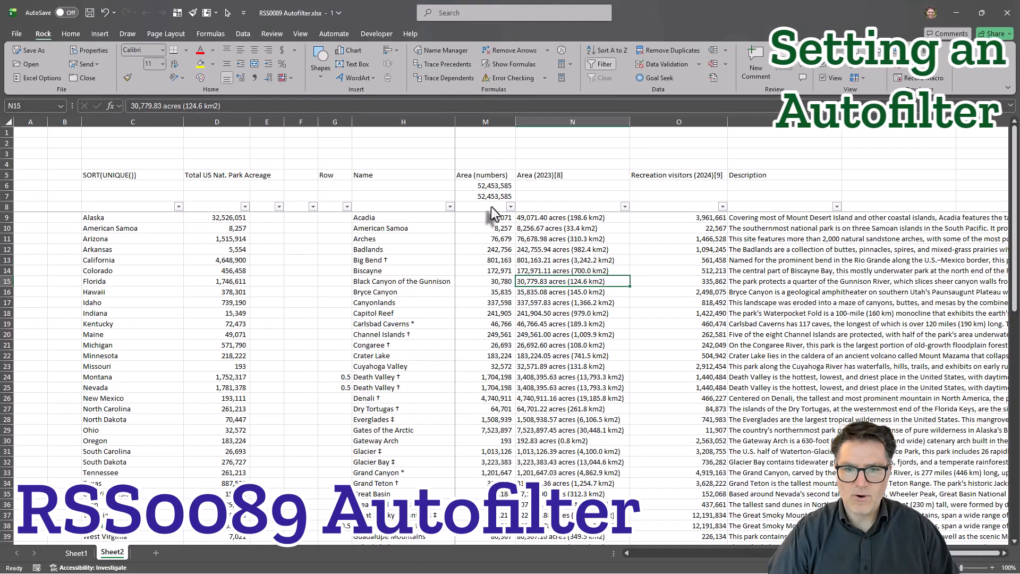
# Filter the Location column to show only Maine and inspect which rows stay visible below row 9.
pyautogui.hscroll(-3, 480, 208)
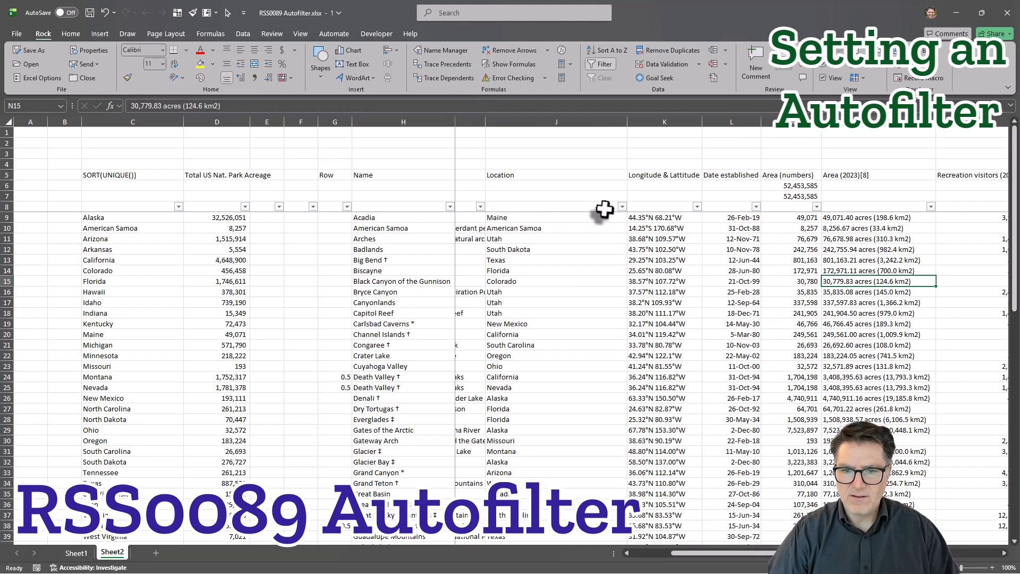
pyautogui.click(620, 208)
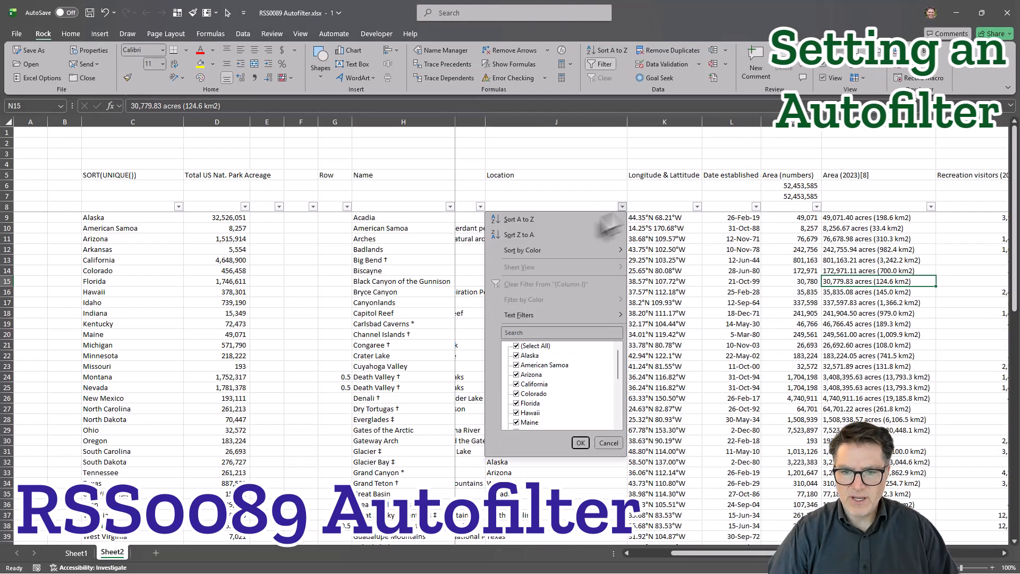
pyautogui.click(516, 346)
pyautogui.click(580, 443)
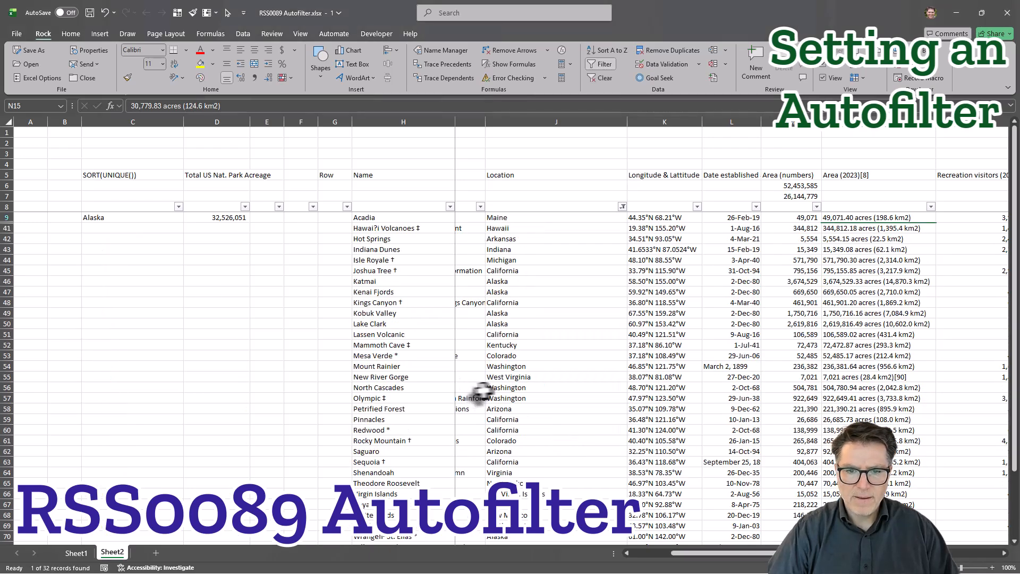
pyautogui.click(537, 377)
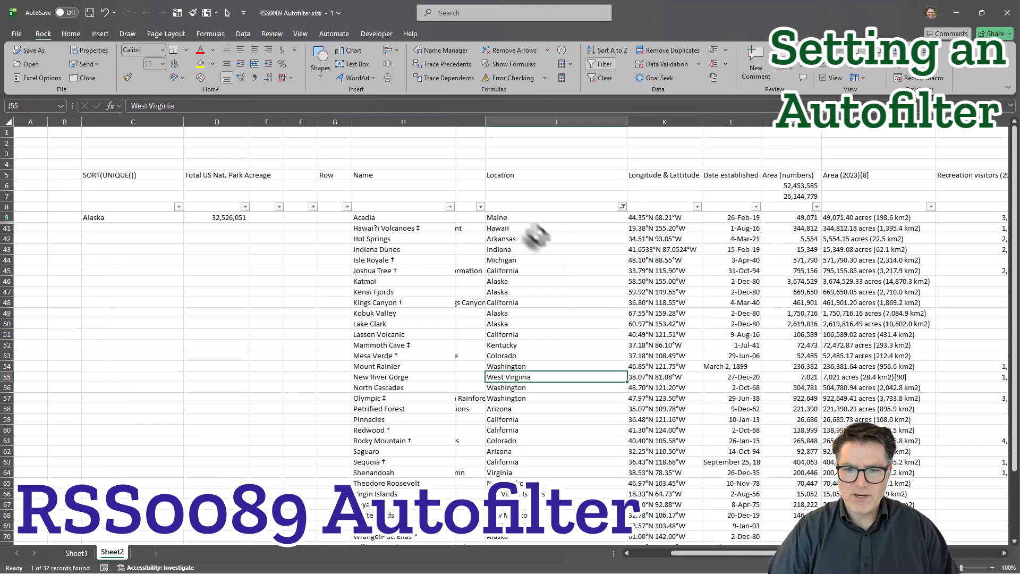
pyautogui.click(532, 217)
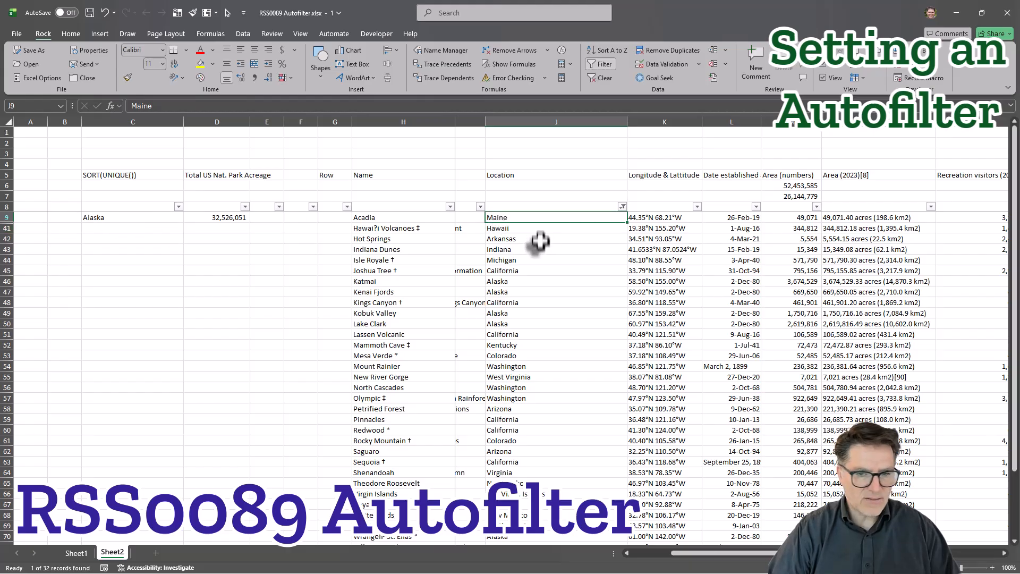
pyautogui.moveTo(528, 229); pyautogui.dragTo(560, 544)
pyautogui.click(545, 440)
pyautogui.scroll(3, 536, 365)
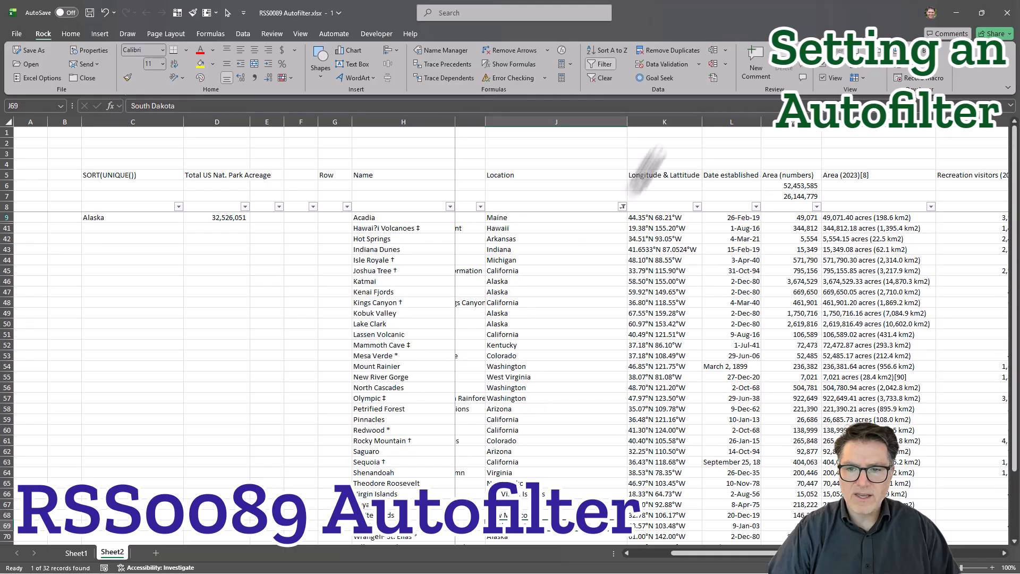
# Clear the filter from the Location column.
pyautogui.click(623, 208)
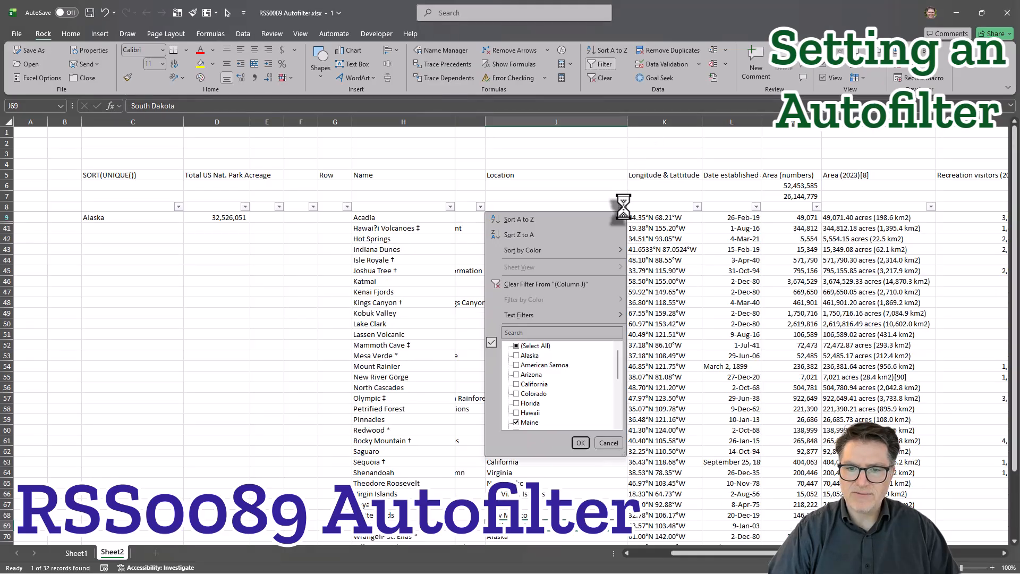
pyautogui.click(569, 285)
pyautogui.click(664, 238)
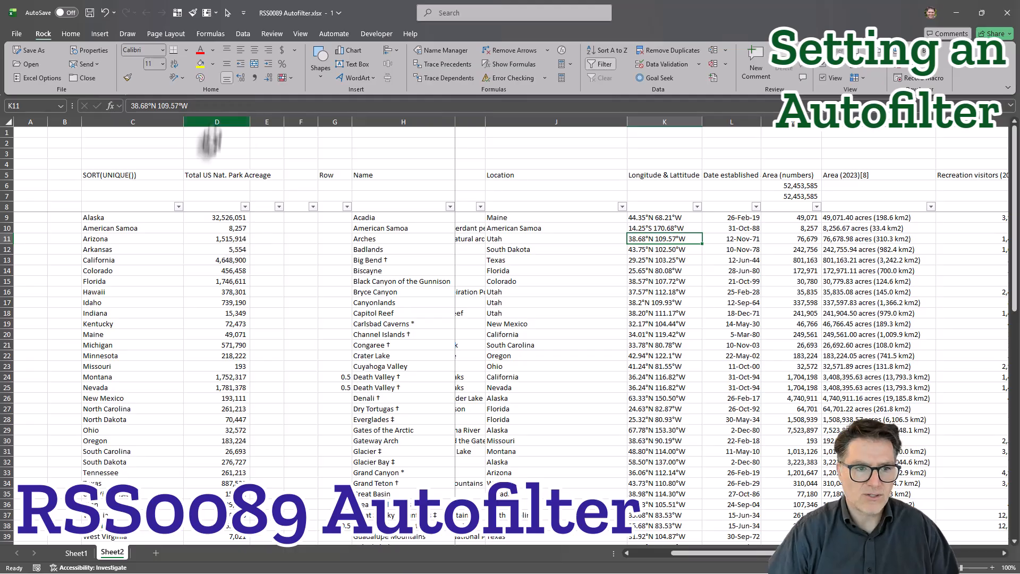
# Check where the SORT(UNIQUE()) list ends in column C and view the acreage formula beside South Carolina.
pyautogui.click(100, 206)
pyautogui.scroll(-1, 152, 325)
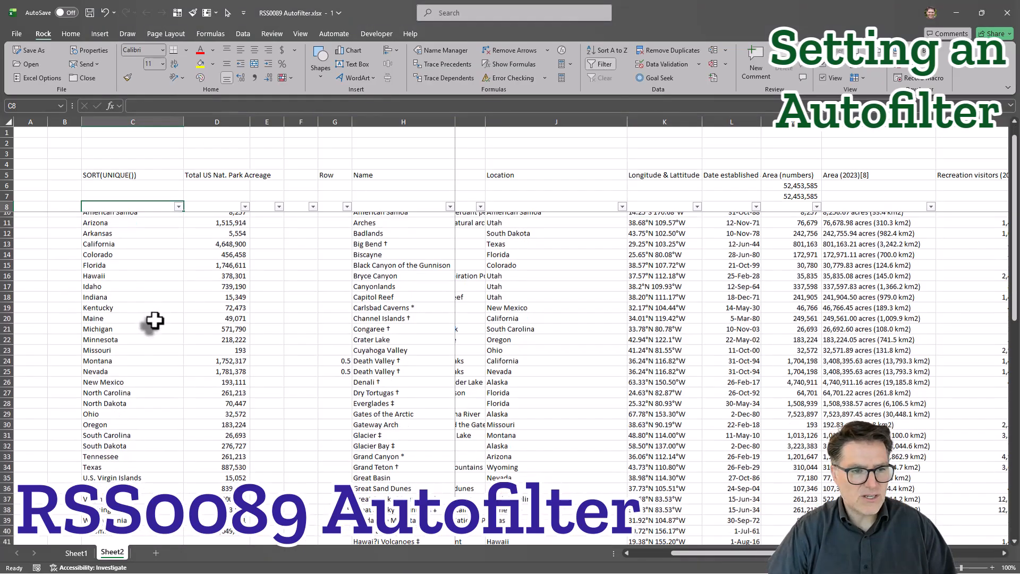
pyautogui.scroll(-2, 158, 266)
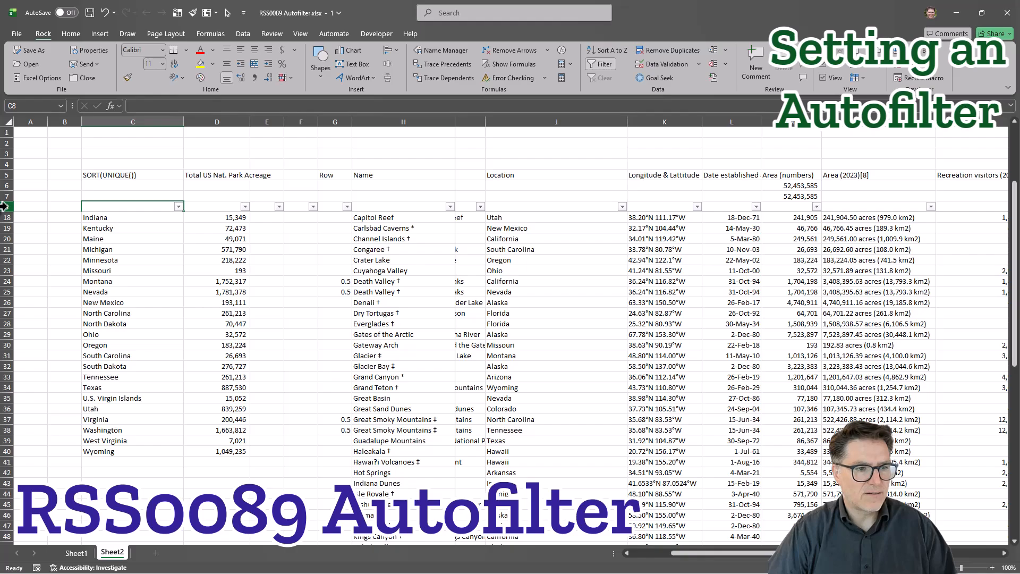
pyautogui.click(240, 356)
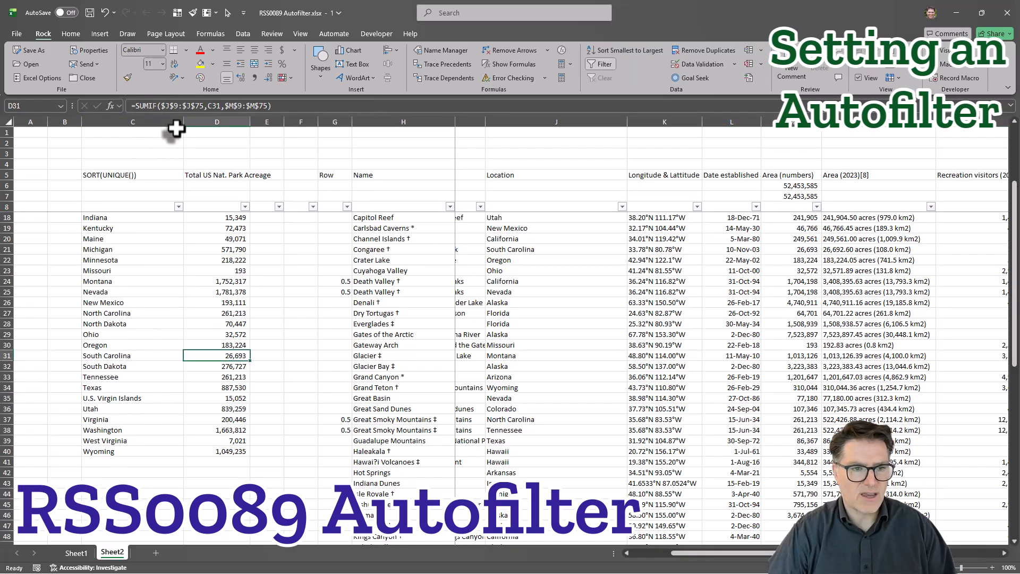
# Change the Location of the Haleakala park in cell J40 to Maine.
pyautogui.scroll(-4, 145, 208)
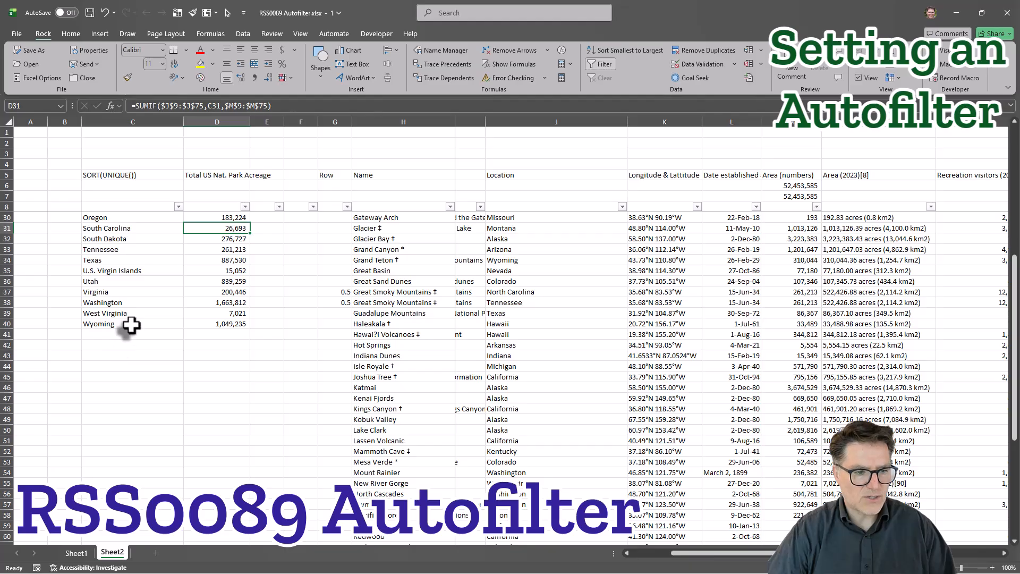
pyautogui.click(514, 326)
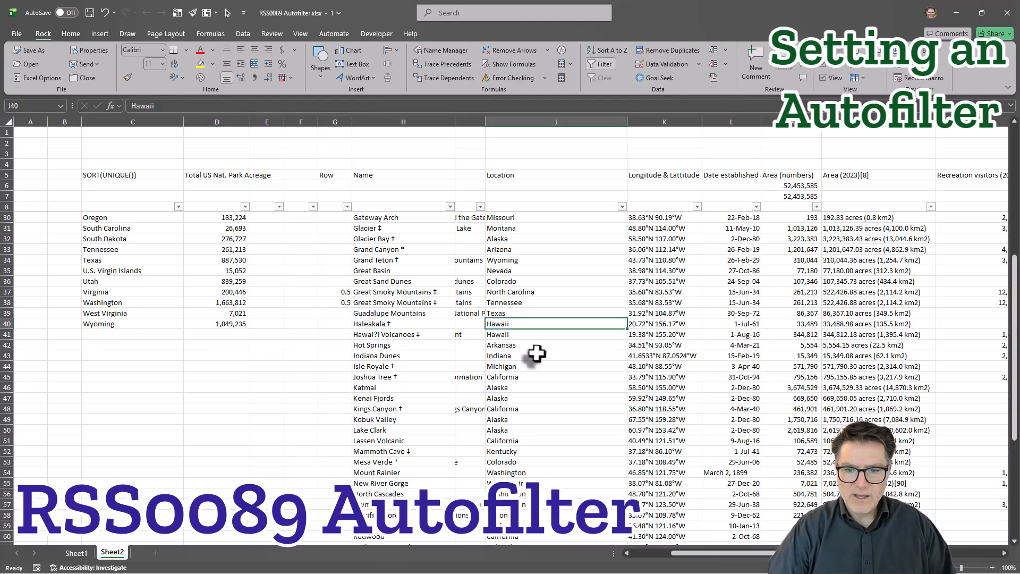
pyautogui.write('Mai')
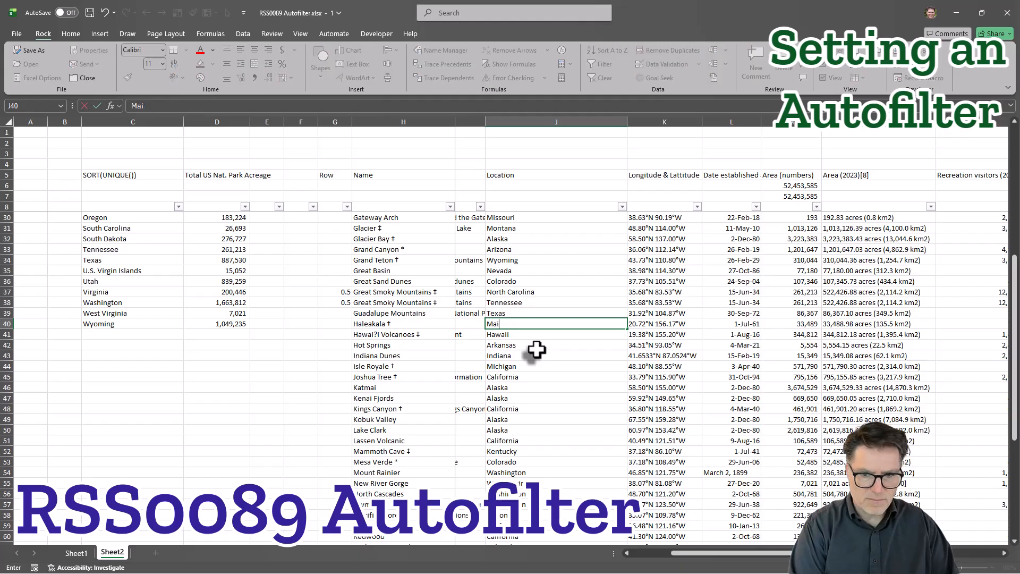
pyautogui.write('ne')
pyautogui.press('Return')
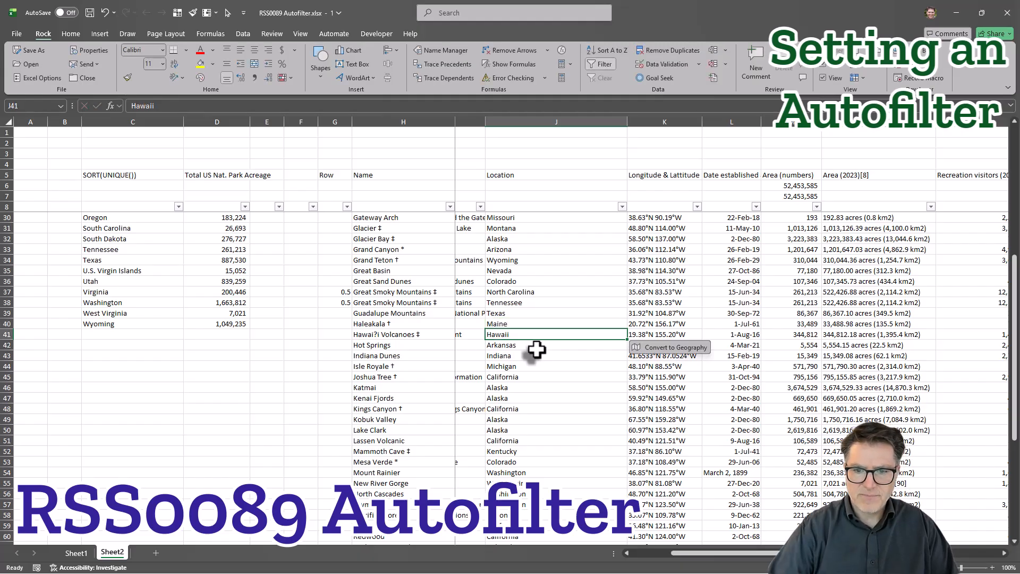
# Filter the Location column to Maine again and check the edited Haleakala row.
pyautogui.click(622, 207)
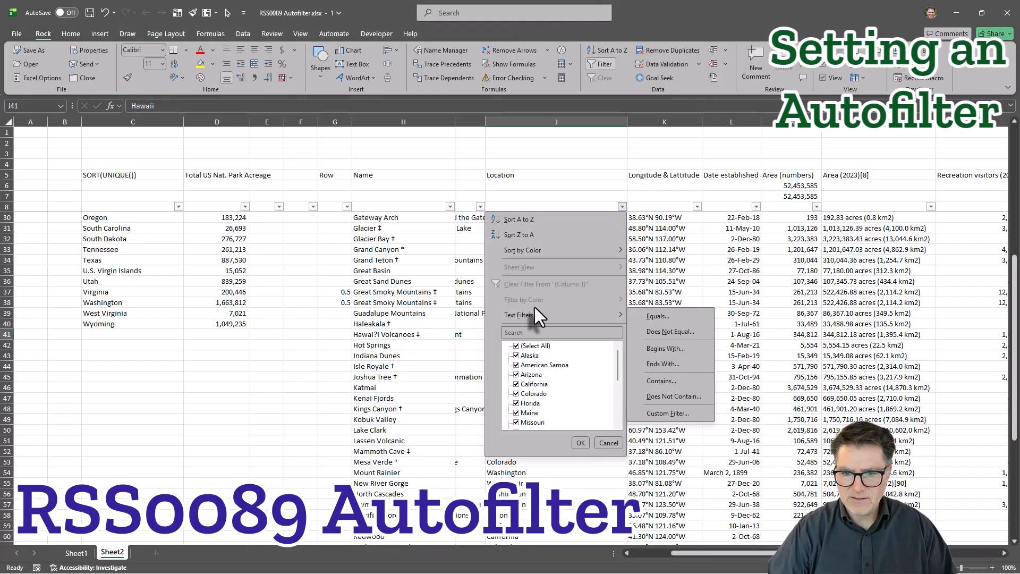
pyautogui.click(516, 346)
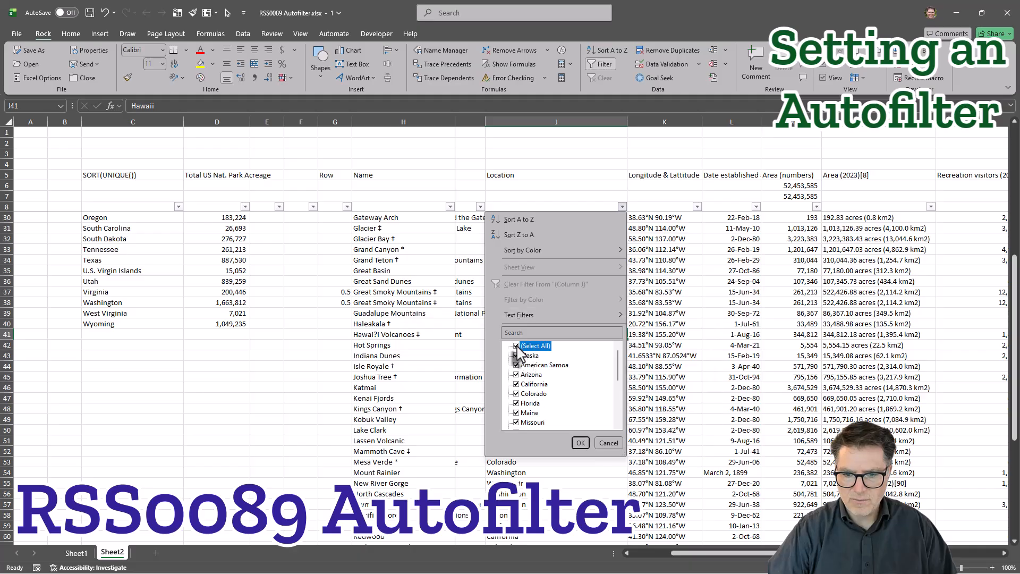
pyautogui.click(580, 444)
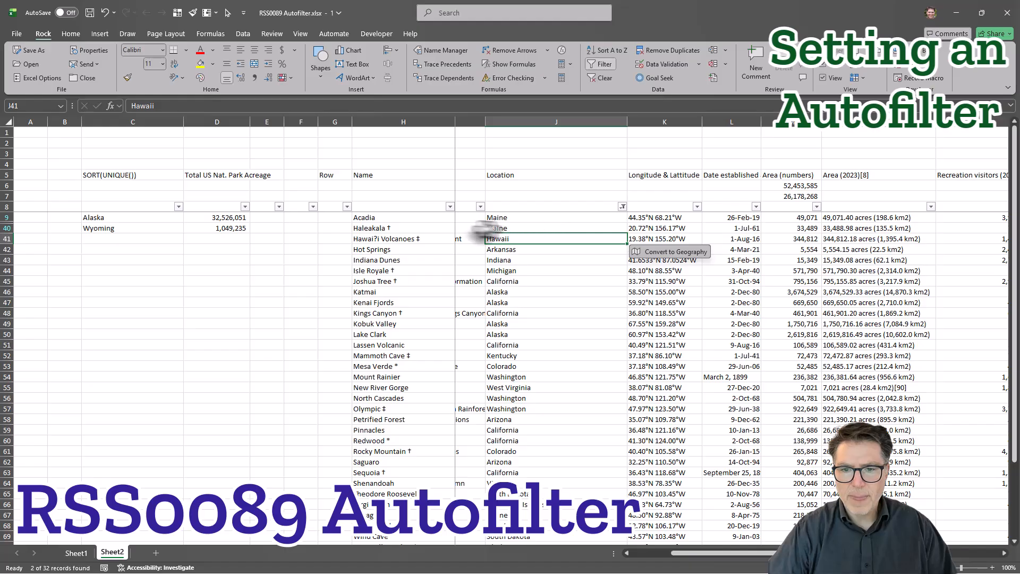
pyautogui.click(521, 229)
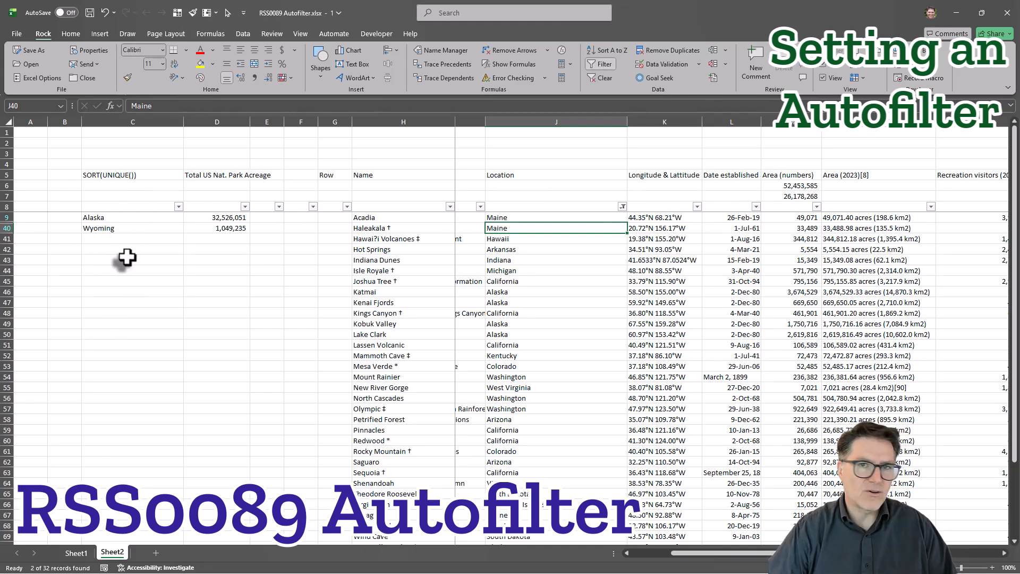
# Remove the Maine filter from the Location column and return to the edited park row.
pyautogui.click(623, 206)
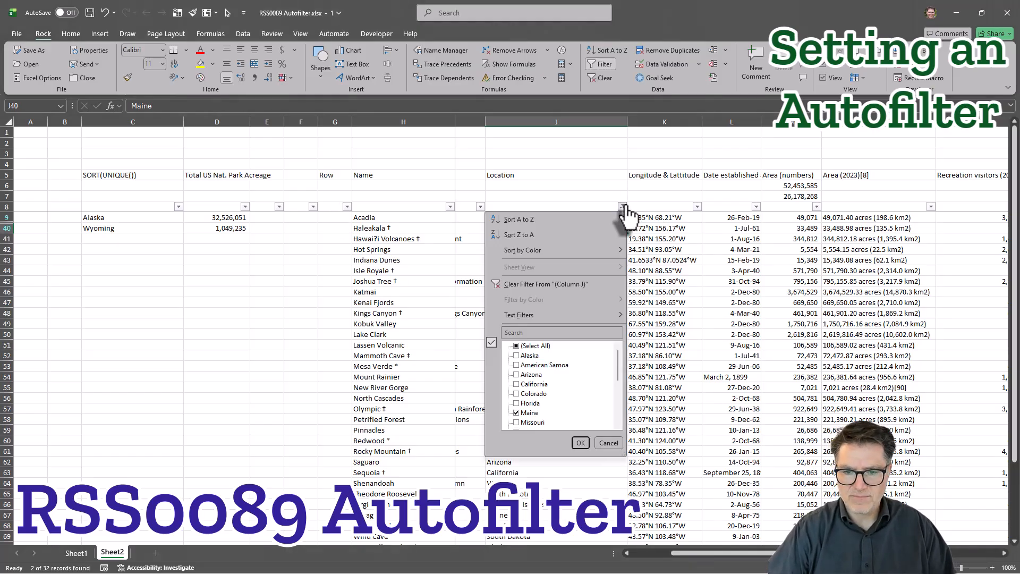
pyautogui.click(562, 283)
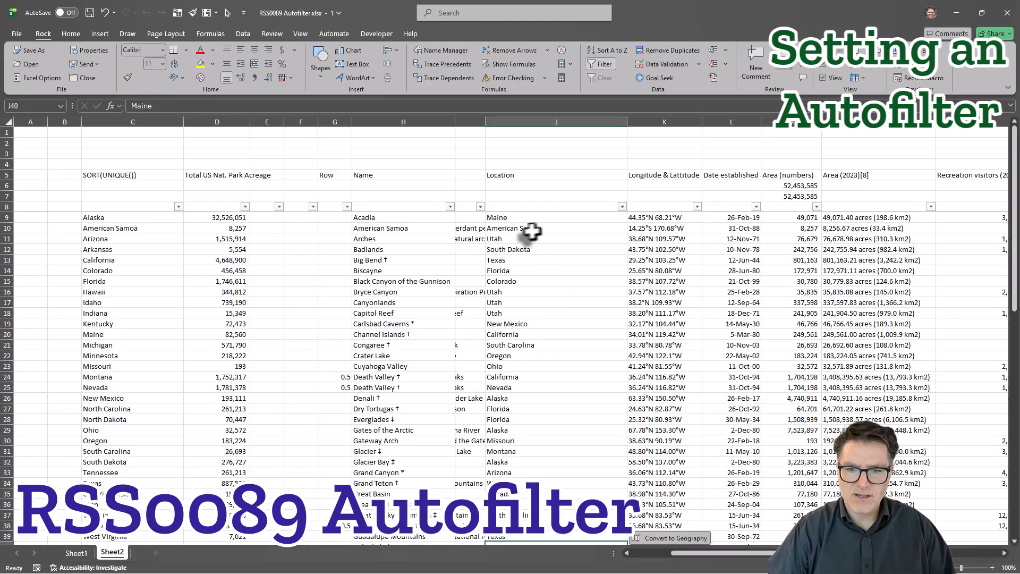
pyautogui.scroll(-6, 523, 248)
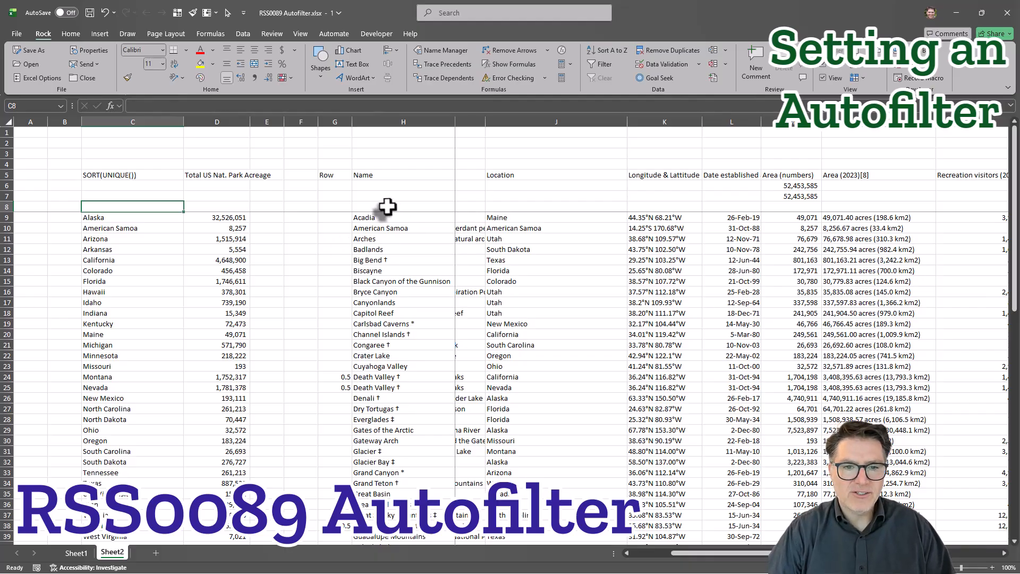
# Select the blank row 8 cells from the Name column through Description (H8:P8).
pyautogui.moveTo(387, 207); pyautogui.dragTo(840, 208)
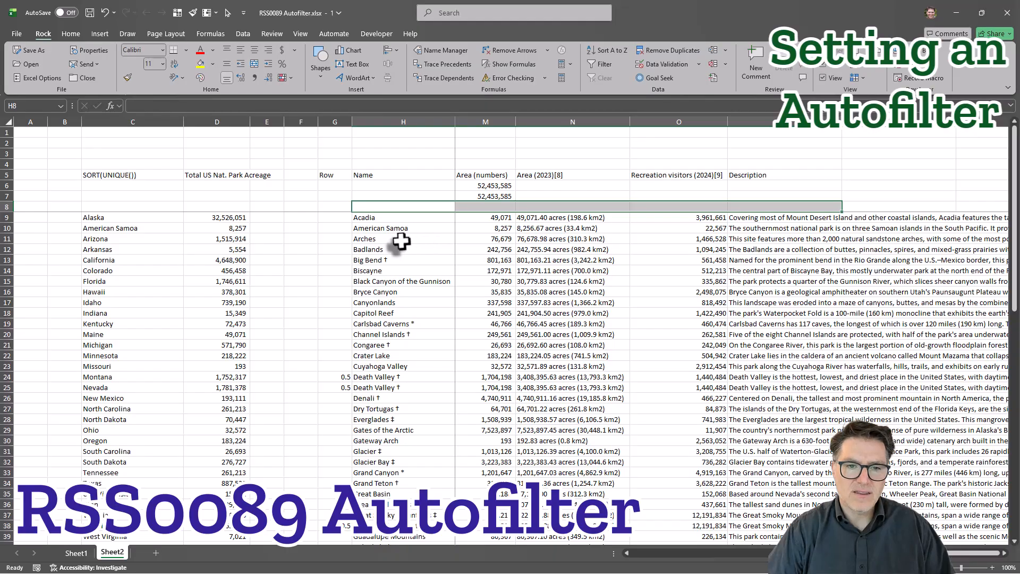
pyautogui.scroll(-9, 402, 241)
pyautogui.scroll(9, 399, 241)
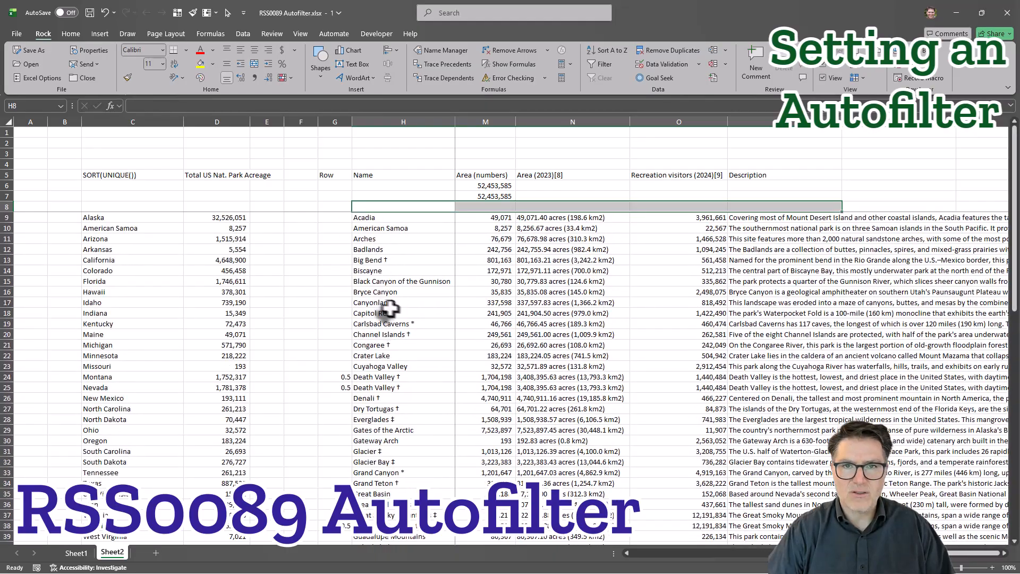
# Look through the Row column's fractional values for multi-state parks, from Death Valley down to Yellowstone.
pyautogui.click(329, 377)
pyautogui.scroll(-14, 329, 378)
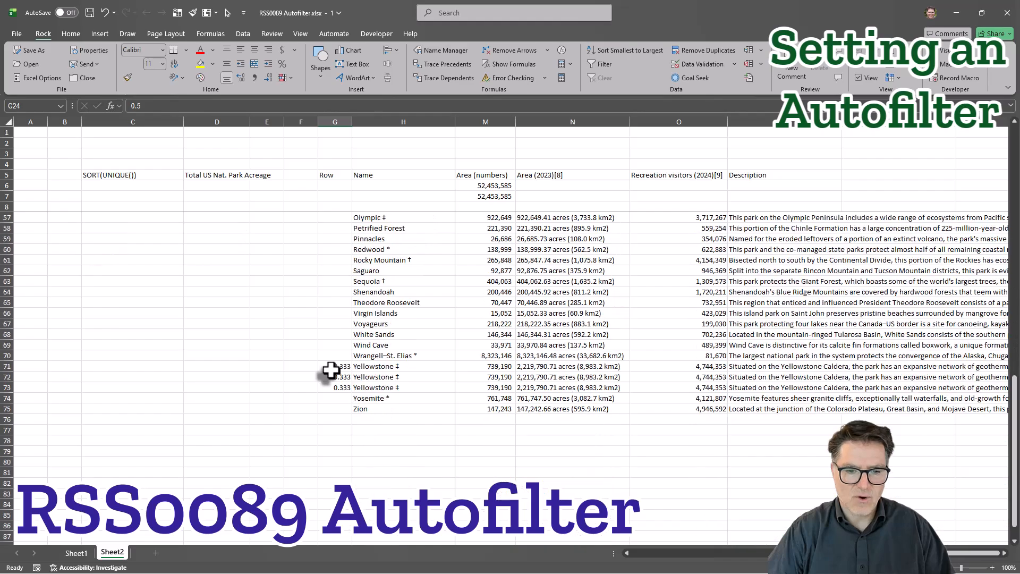
pyautogui.scroll(14, 330, 370)
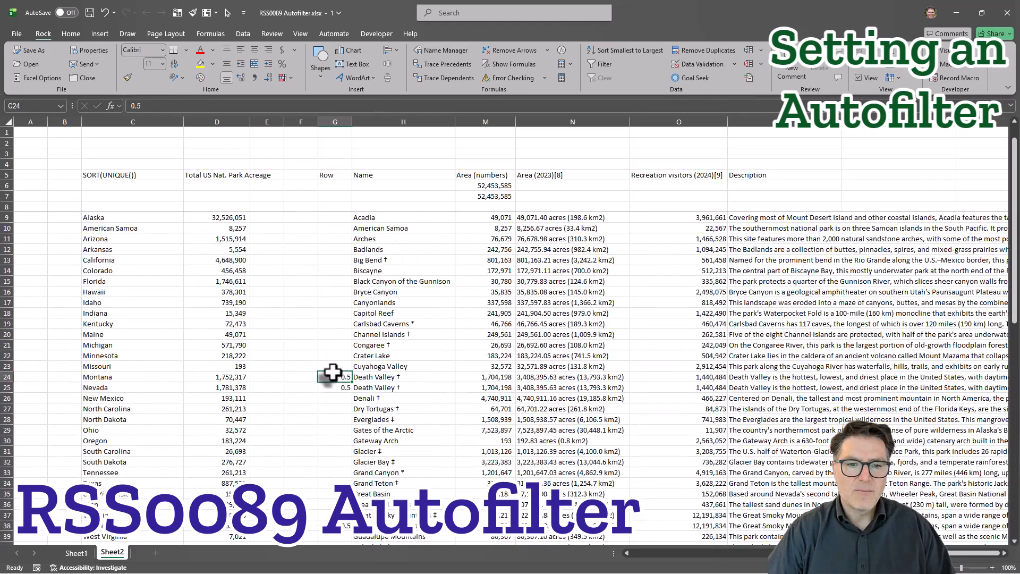
# Apply an AutoFilter to the blank row 8 cells from the Row column through the Description column (G8:P8).
pyautogui.click(334, 208)
pyautogui.hscroll(3, 665, 267)
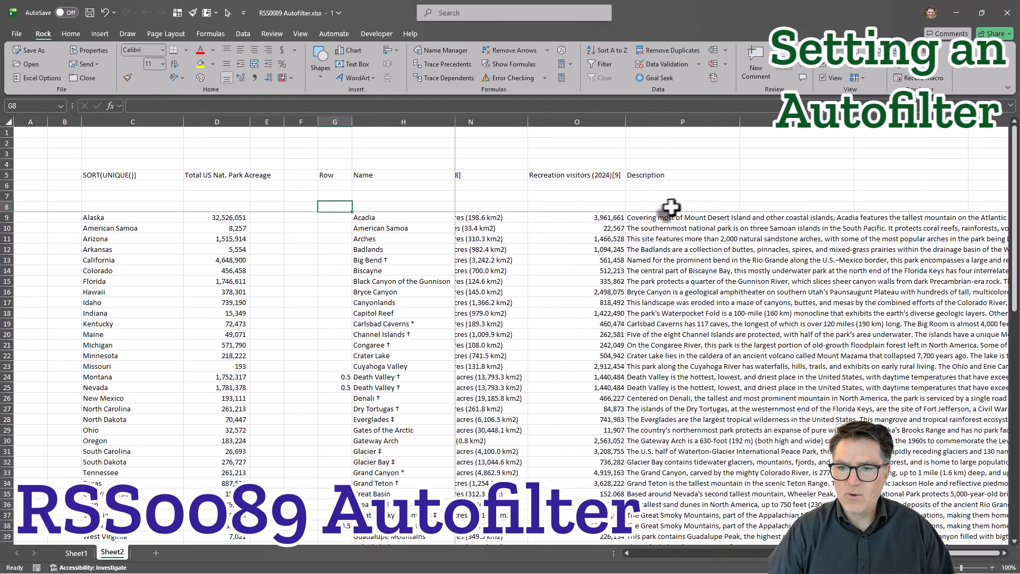
pyautogui.keyDown('shift'); pyautogui.click(671, 207); pyautogui.keyUp('shift')
pyautogui.click(602, 65)
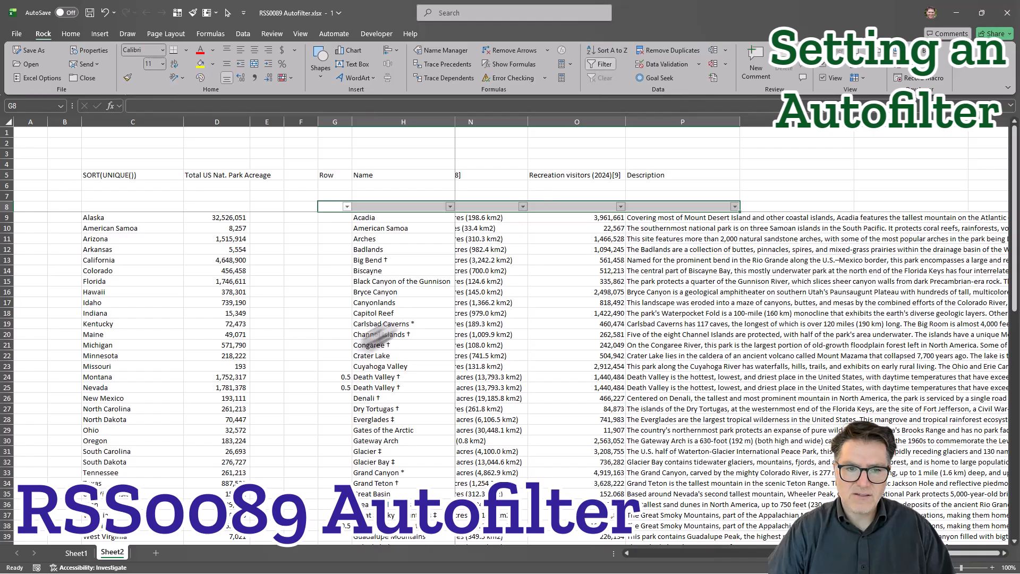
# Check the values offered by the Row column's filter and look down the park list to its last row.
pyautogui.click(382, 324)
pyautogui.click(348, 208)
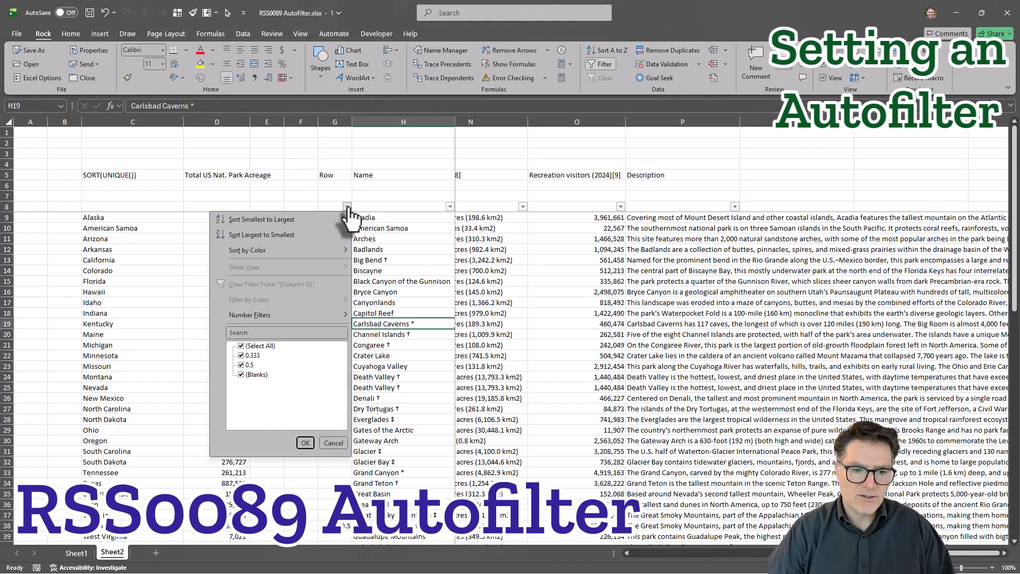
pyautogui.click(379, 271)
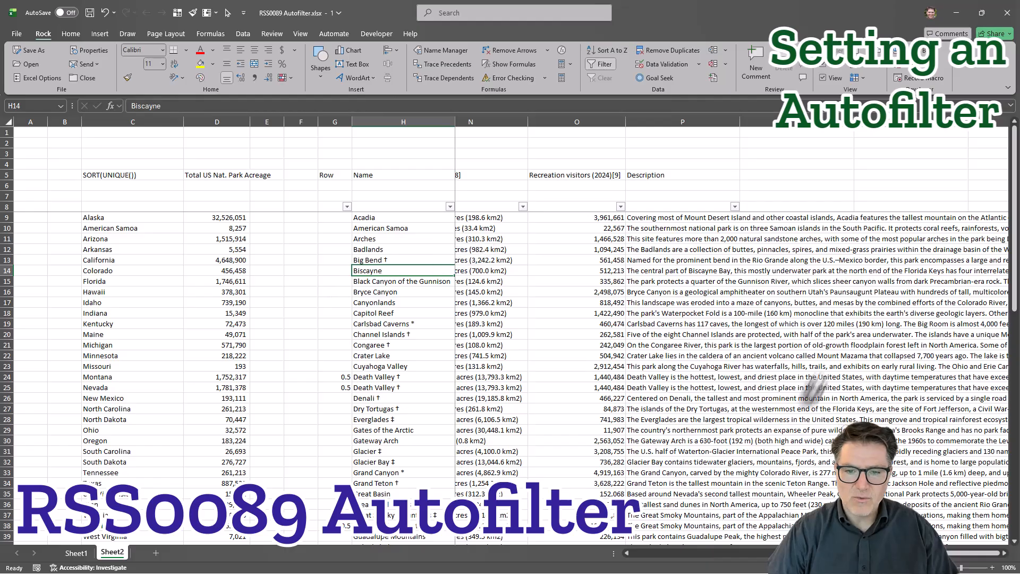
pyautogui.scroll(-18, 380, 379)
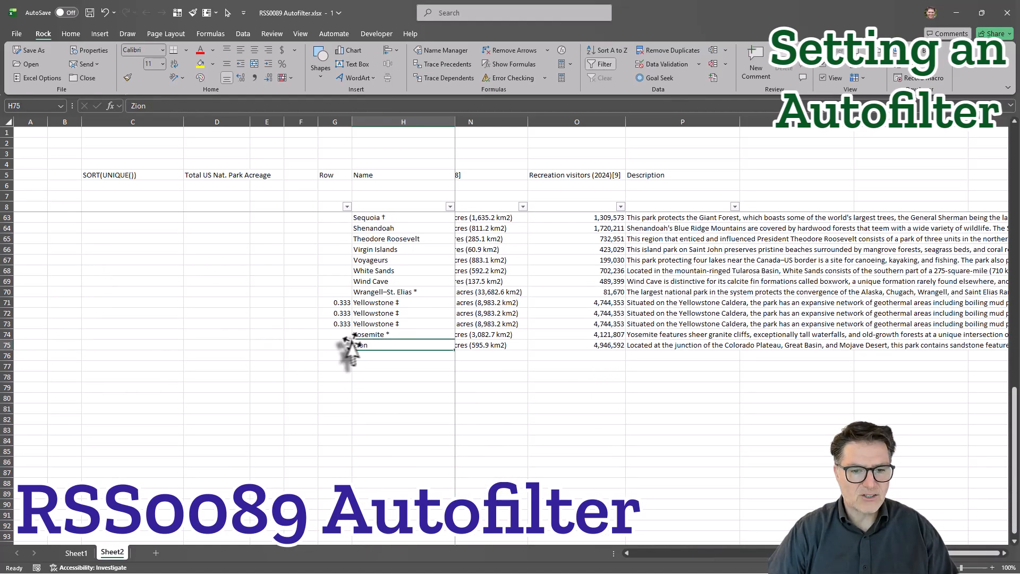
pyautogui.scroll(18, 394, 341)
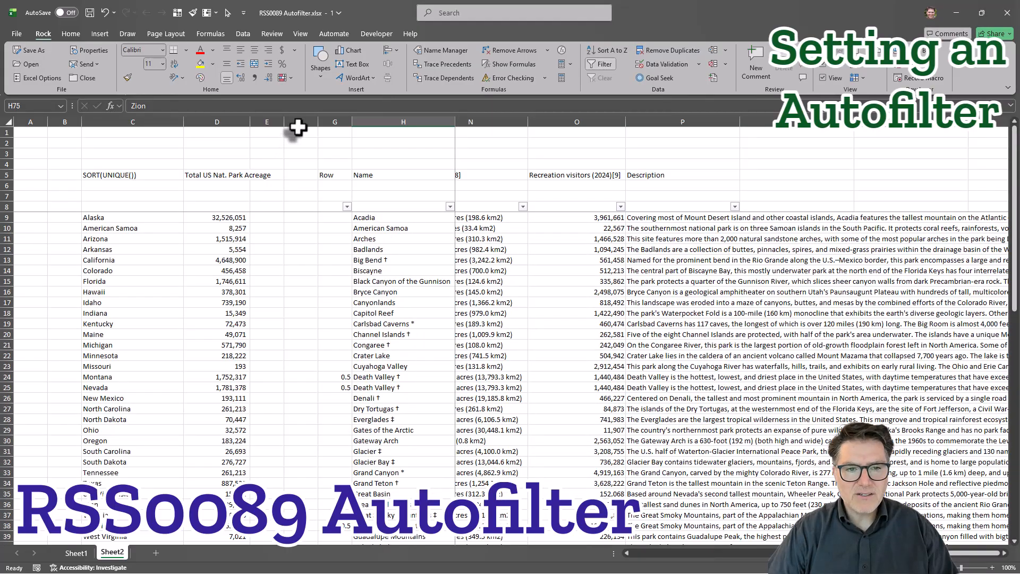
# Select the blank columns E and F between the two tables and look down the park list to Zion.
pyautogui.moveTo(298, 128); pyautogui.dragTo(273, 128)
pyautogui.scroll(-13, 321, 391)
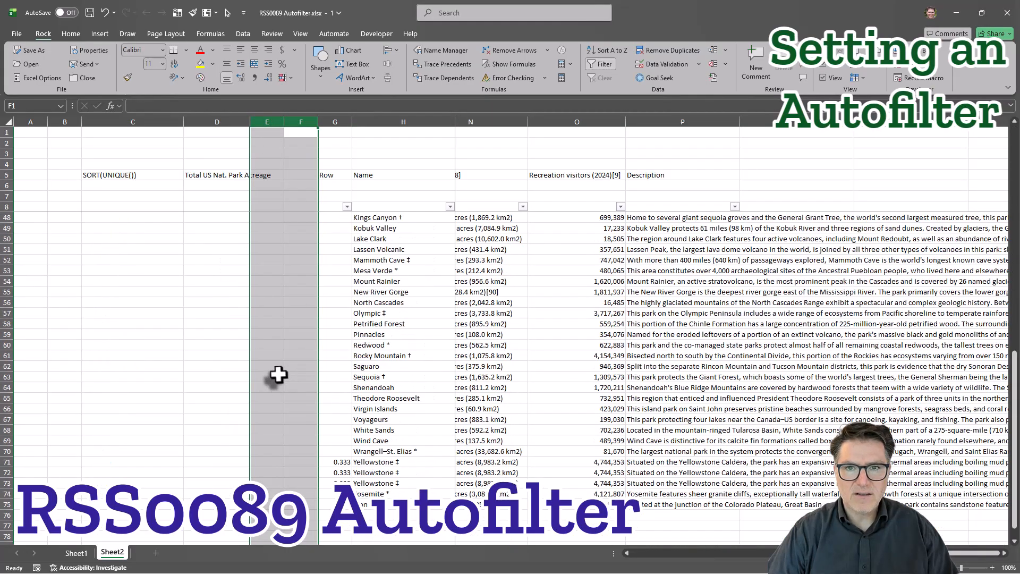
pyautogui.scroll(13, 278, 375)
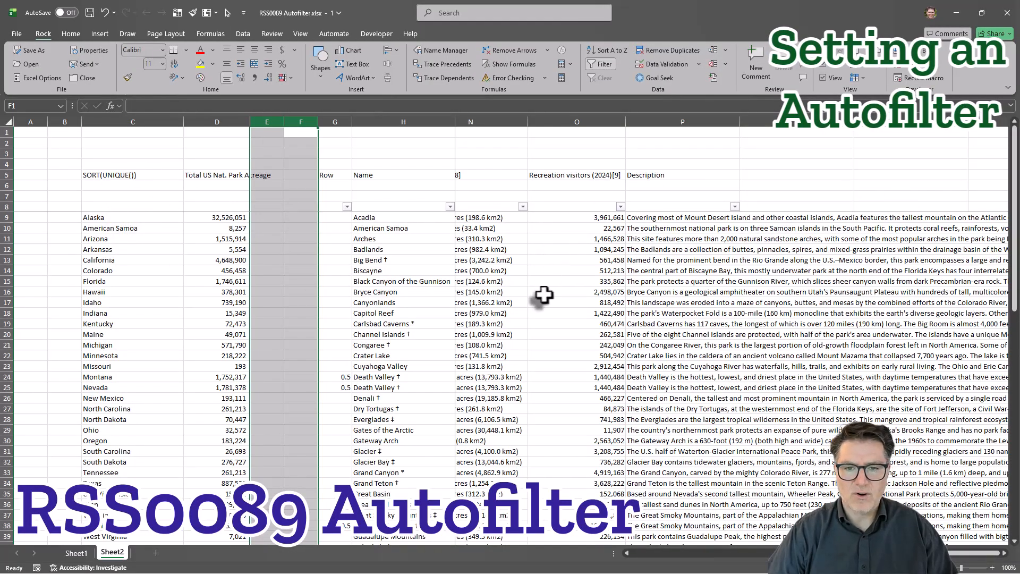
pyautogui.scroll(-20, 543, 295)
pyautogui.click(387, 251)
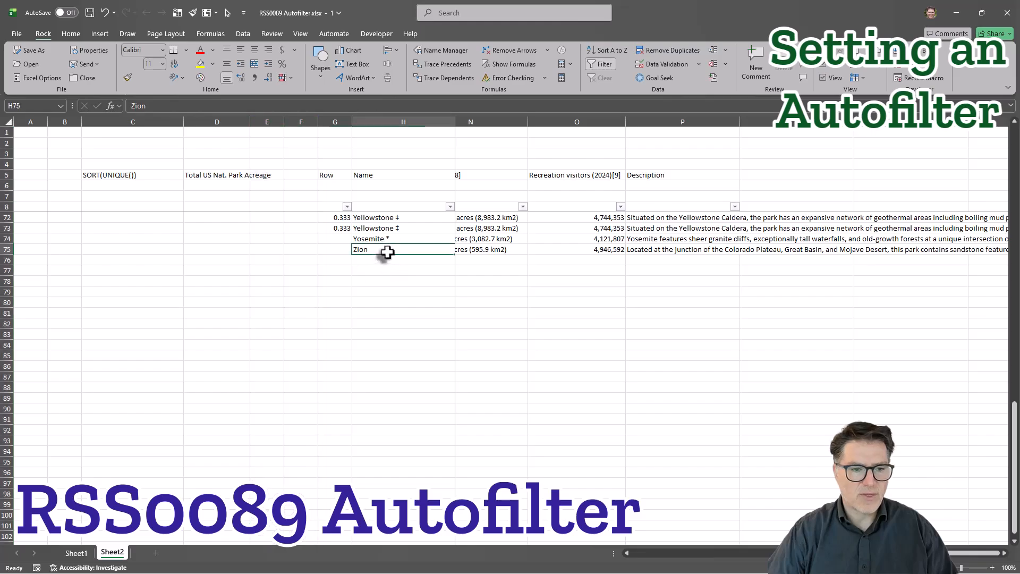
pyautogui.scroll(18, 482, 289)
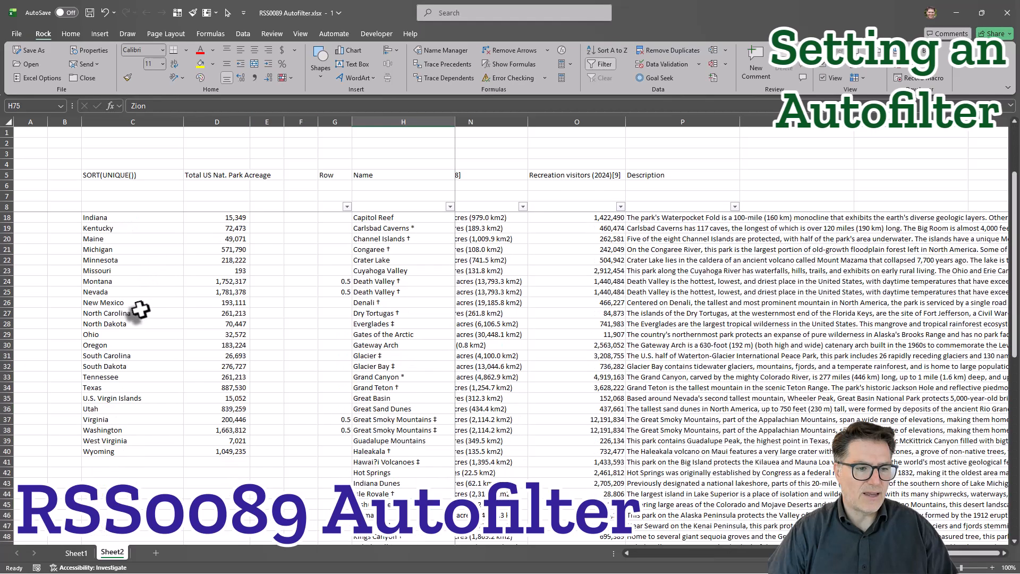
# Highlight row 40, which both tables share, and the filter header row 8, to examine how filtering affects them.
pyautogui.click(11, 451)
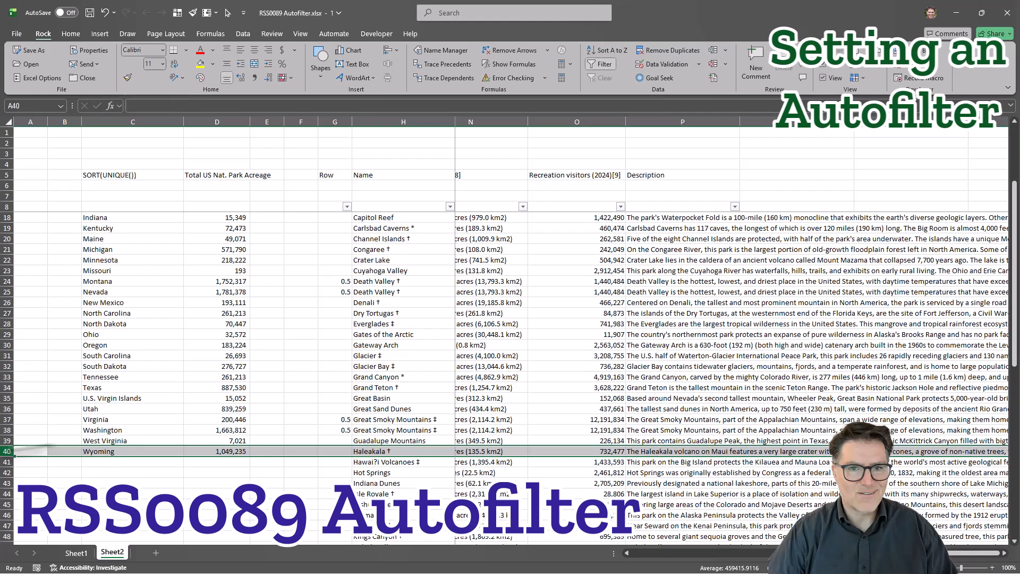
pyautogui.click(877, 326)
pyautogui.scroll(3, 515, 277)
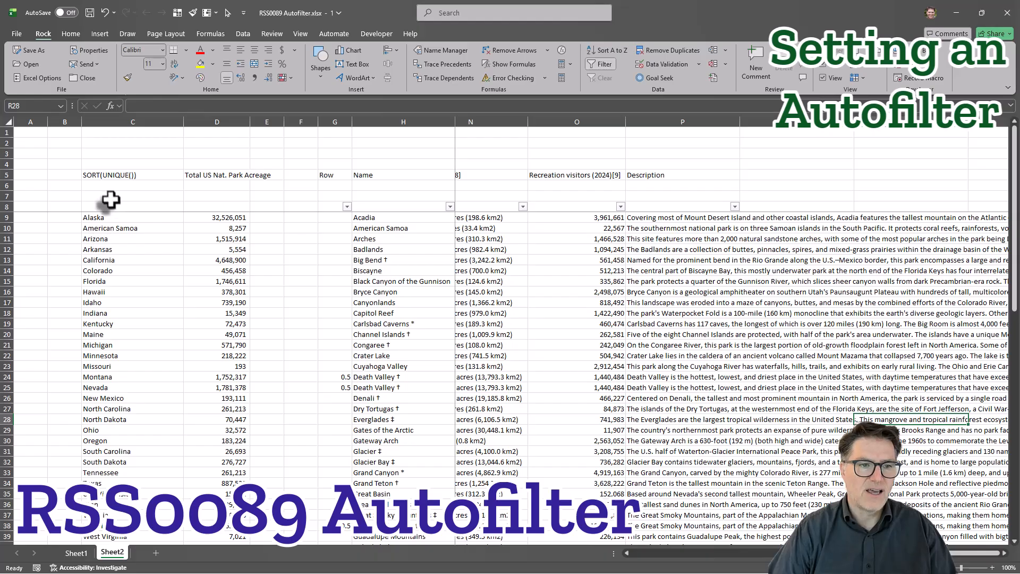
pyautogui.click(13, 207)
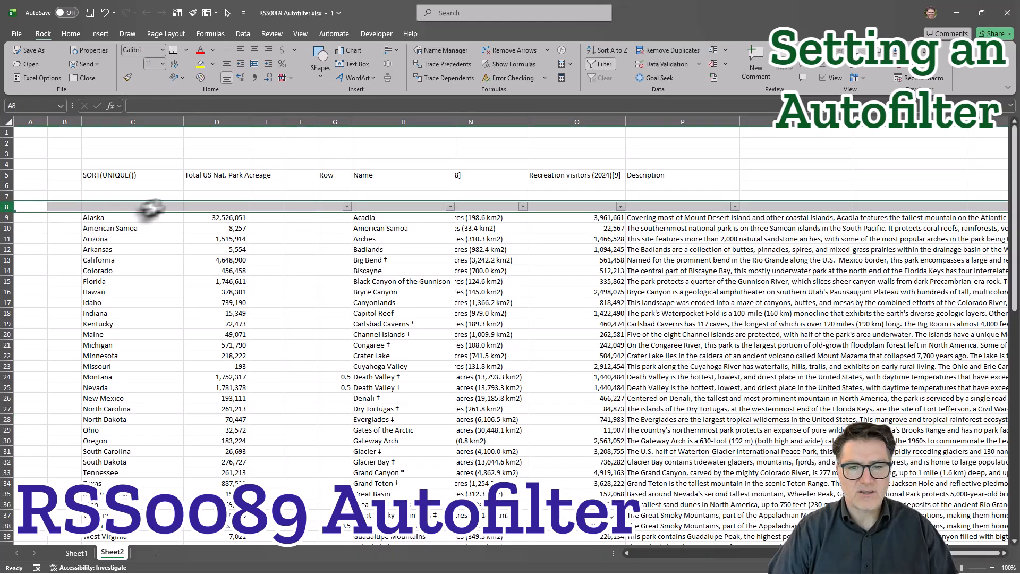
pyautogui.hotkey('ctrl', 'Right')
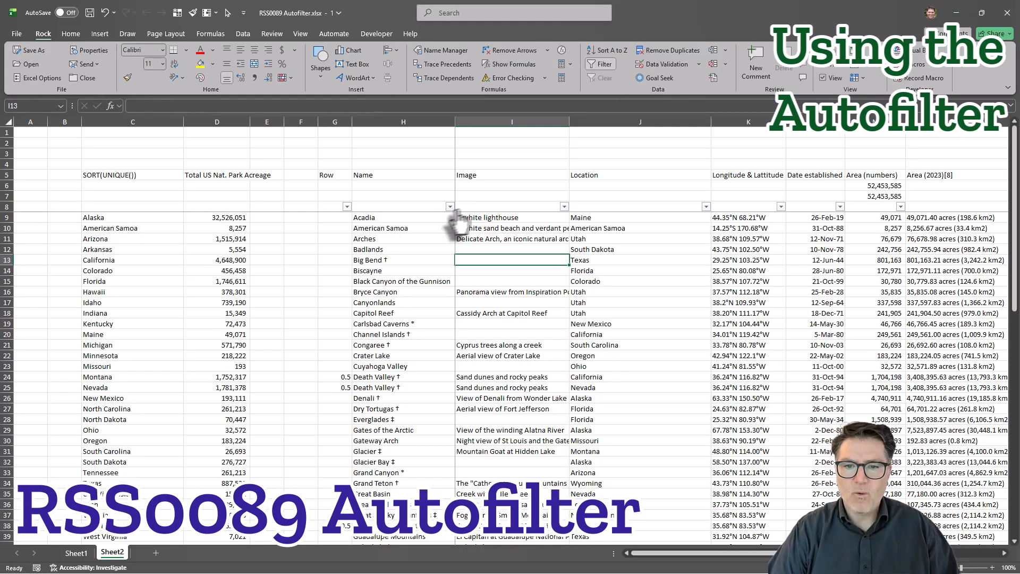
# Deselect all values in the Image column's filter and look through the available image descriptions.
pyautogui.click(565, 208)
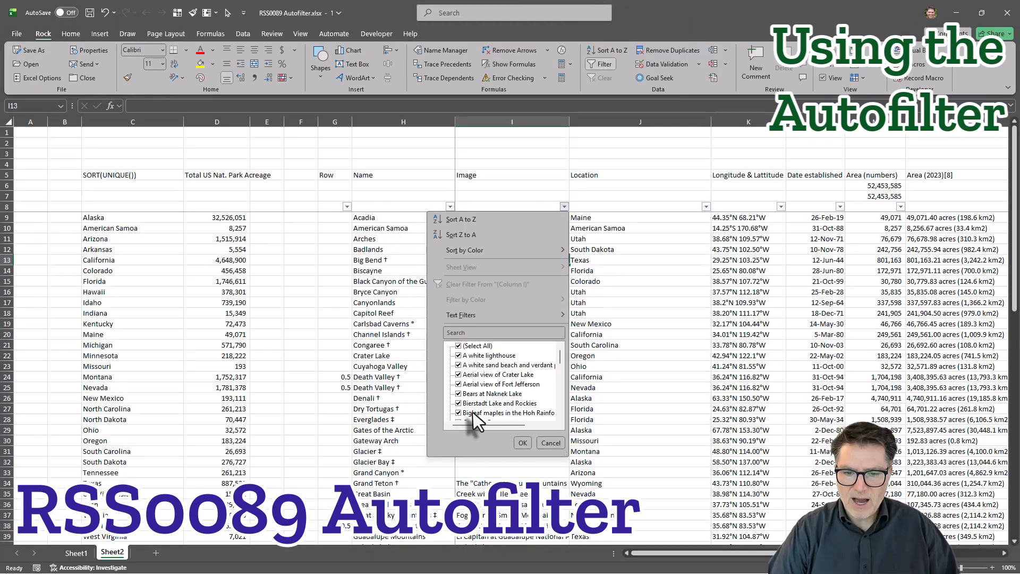
pyautogui.click(458, 346)
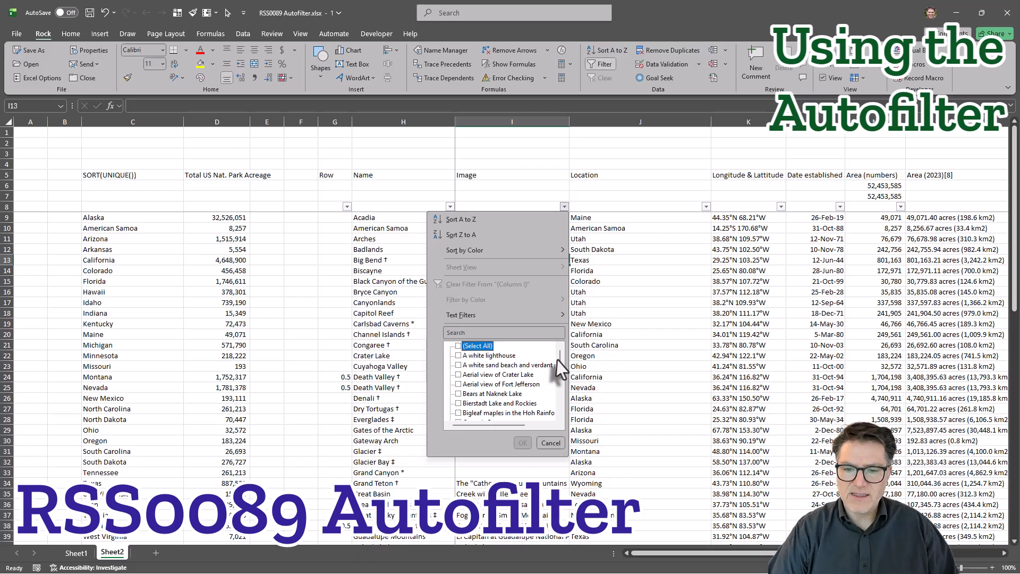
pyautogui.moveTo(560, 358); pyautogui.dragTo(558, 417)
pyautogui.scroll(5, 461, 350)
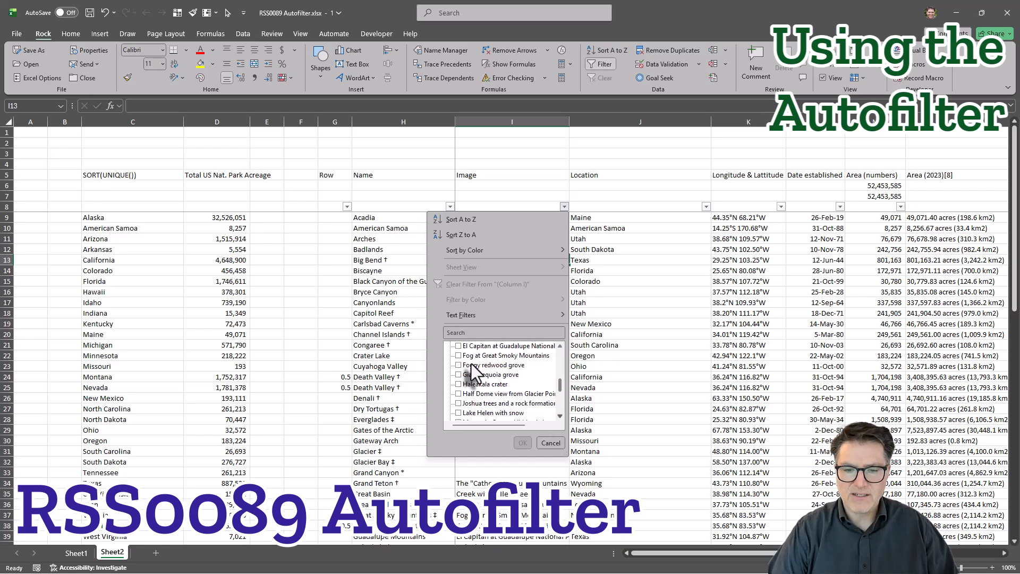
pyautogui.scroll(6, 467, 357)
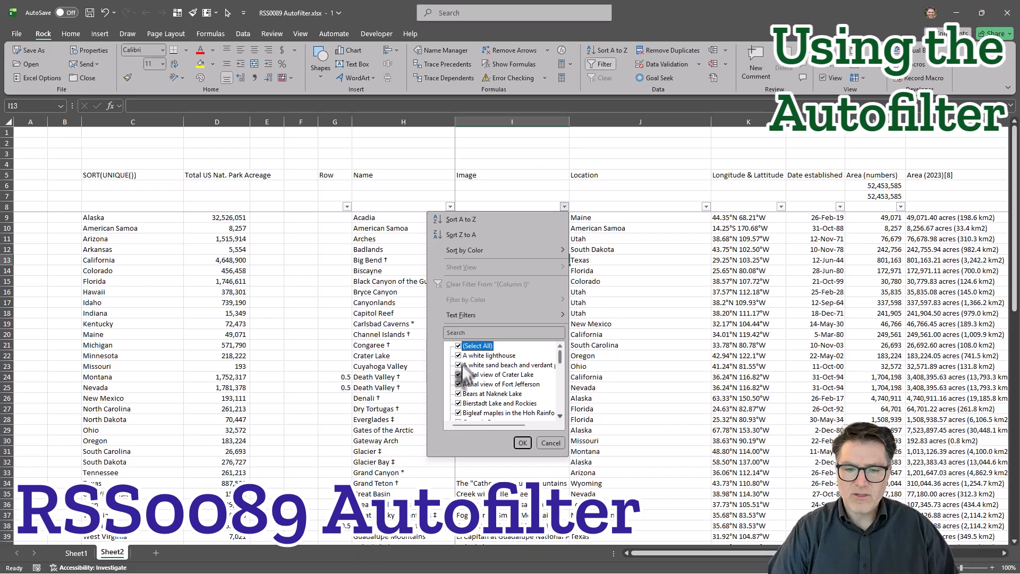
# Exclude individual Image filter values one by one, from "A white lighthouse" to the bigleaf maples entry.
pyautogui.click(458, 365)
pyautogui.click(458, 375)
pyautogui.click(458, 384)
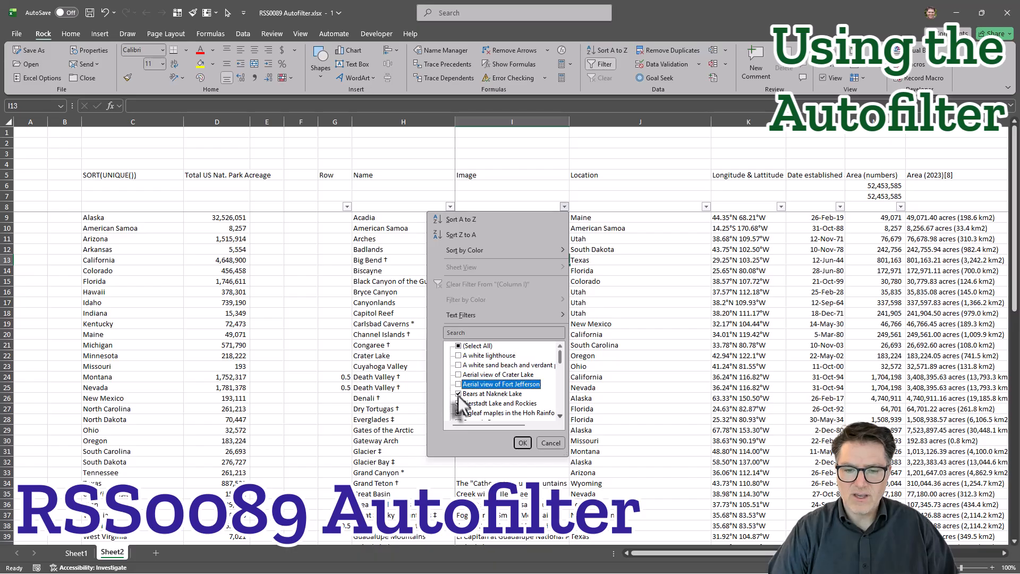
pyautogui.click(458, 404)
pyautogui.click(458, 413)
pyautogui.scroll(-2, 459, 406)
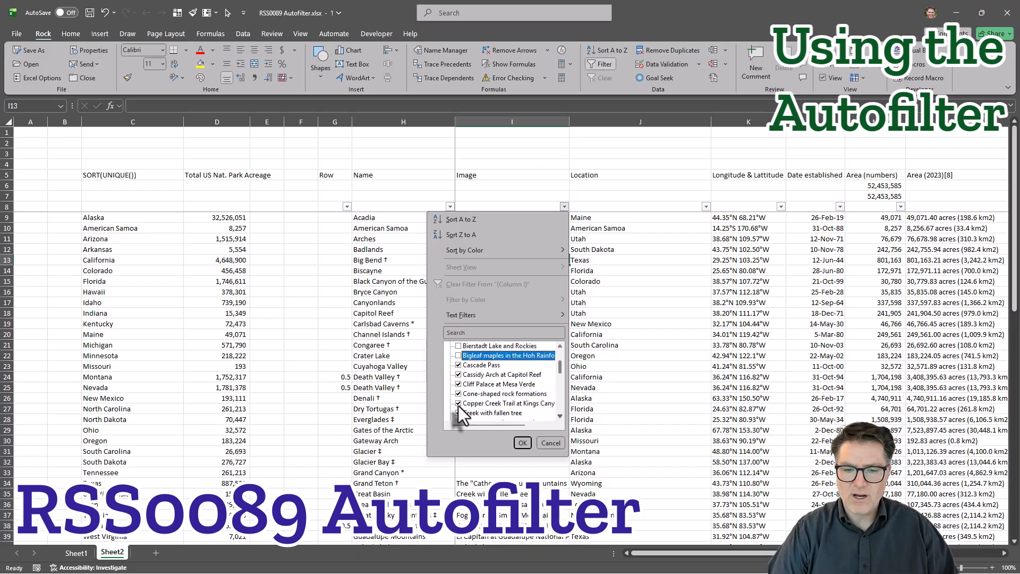
pyautogui.scroll(2, 468, 372)
# Reset the Image filter selection and include only "Cyprus trees along a creek" and "Fog at Great Smoky Mountains".
pyautogui.click(458, 346)
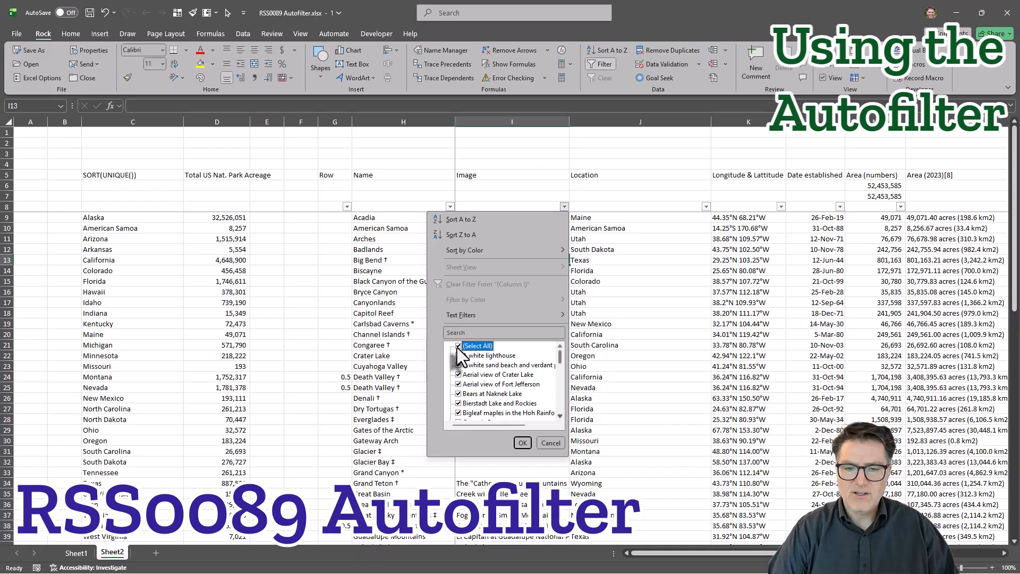
pyautogui.click(458, 346)
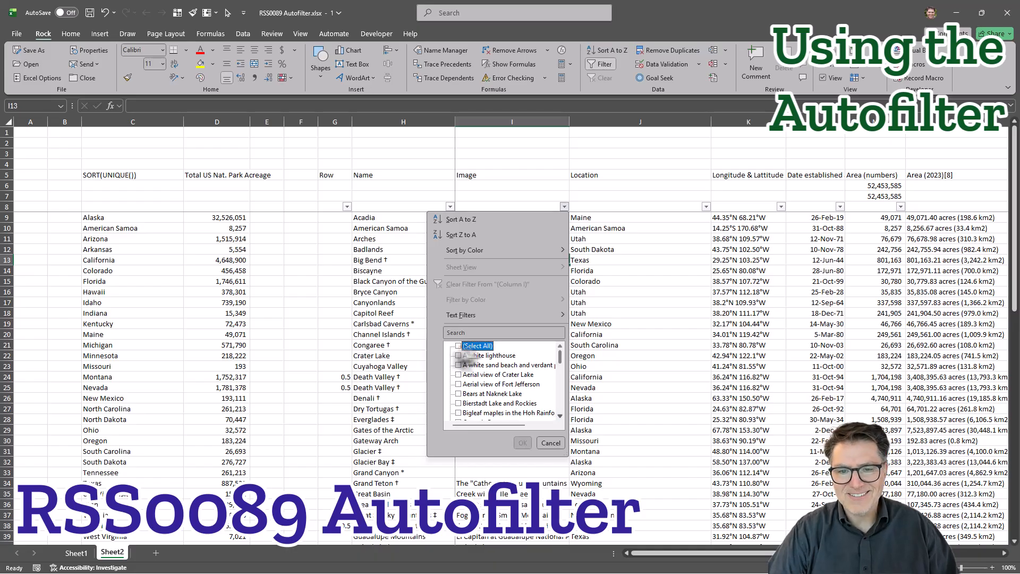
pyautogui.scroll(-4, 523, 390)
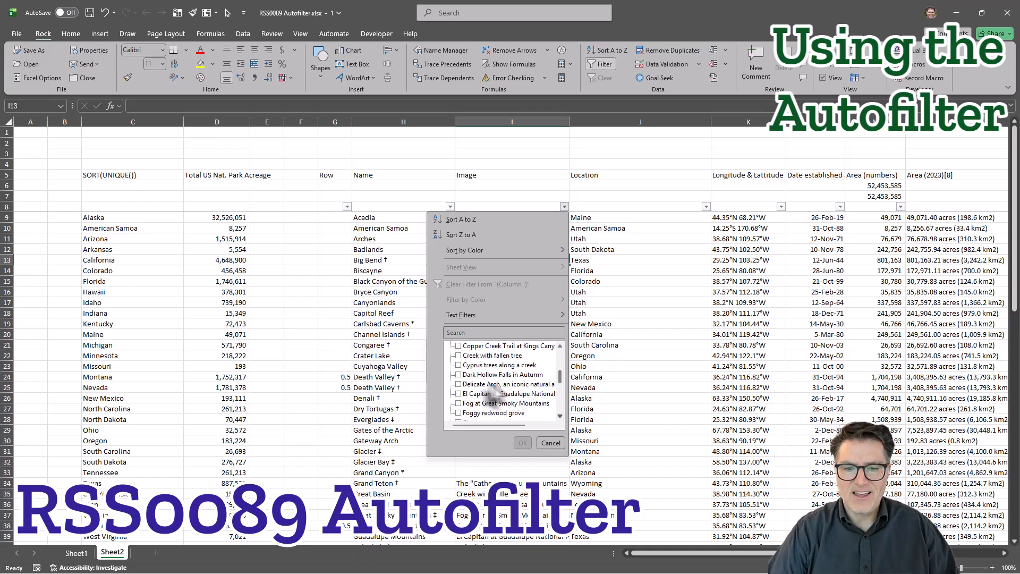
pyautogui.click(458, 365)
pyautogui.click(458, 404)
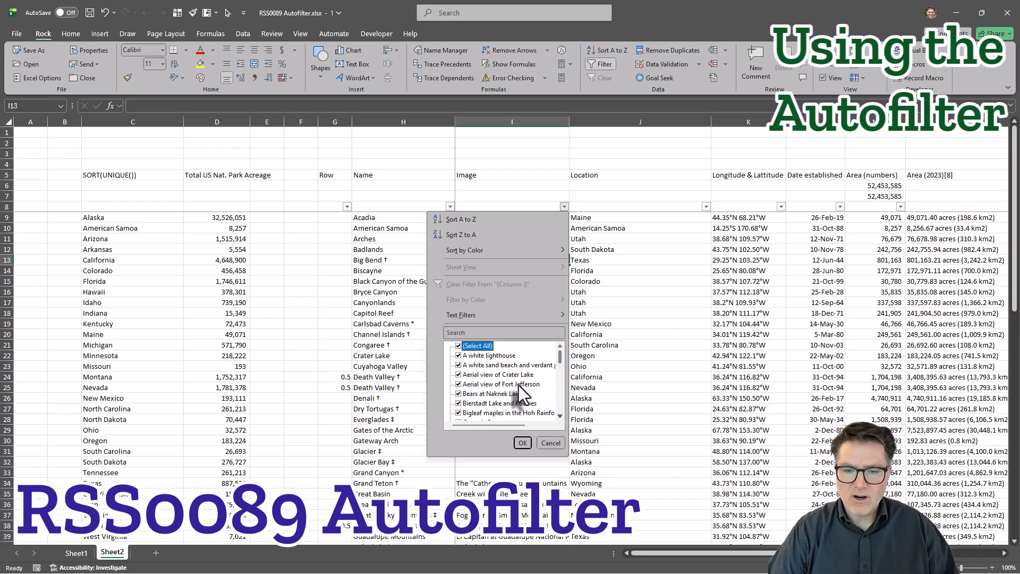
# Search the Image column's filter values for "white" and clear the search.
pyautogui.click(472, 329)
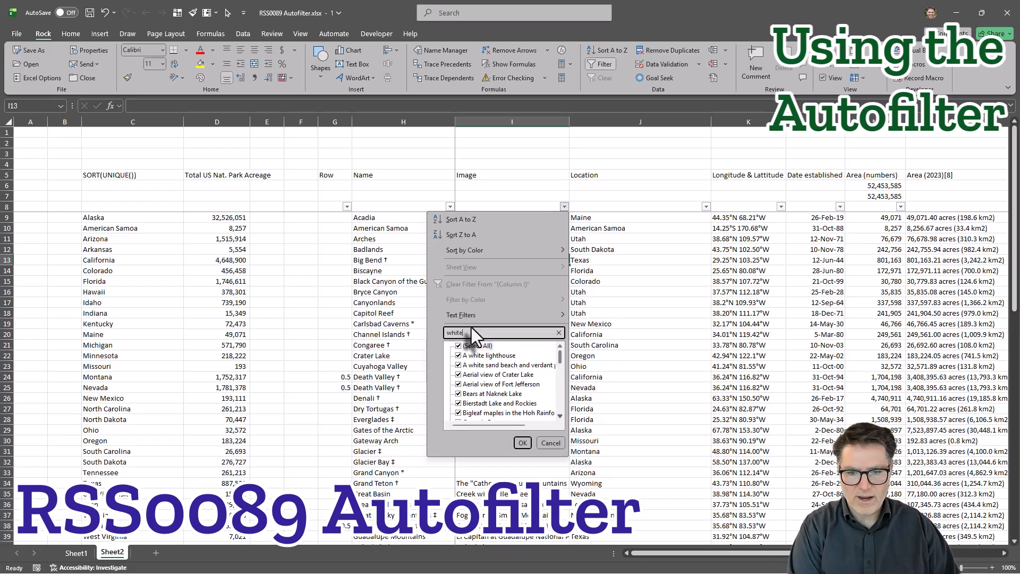
pyautogui.write('white')
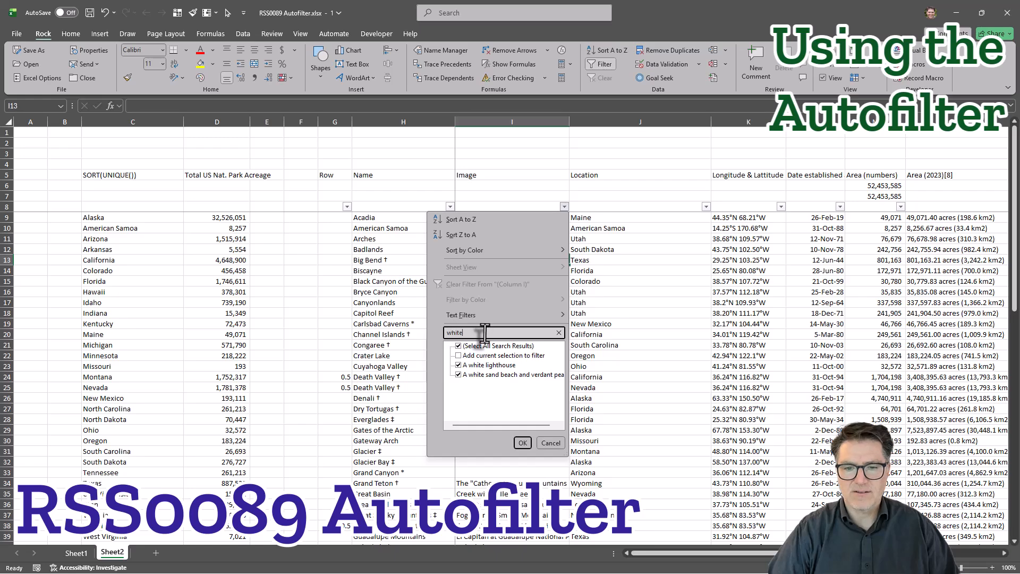
pyautogui.press('Escape')
# Filter the Image column to exclude blanks and look over the remaining parks.
pyautogui.scroll(-15, 486, 378)
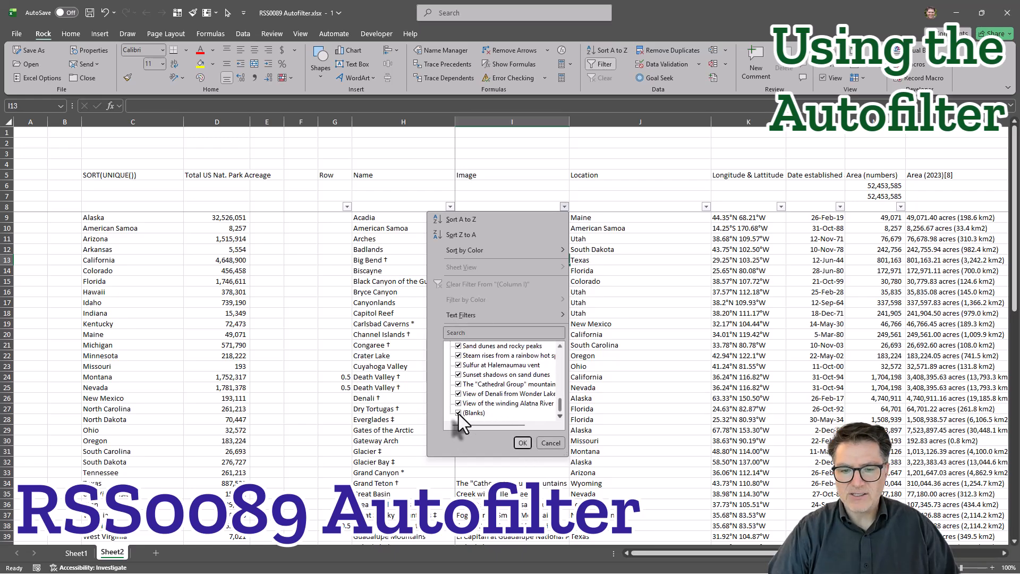
pyautogui.click(459, 413)
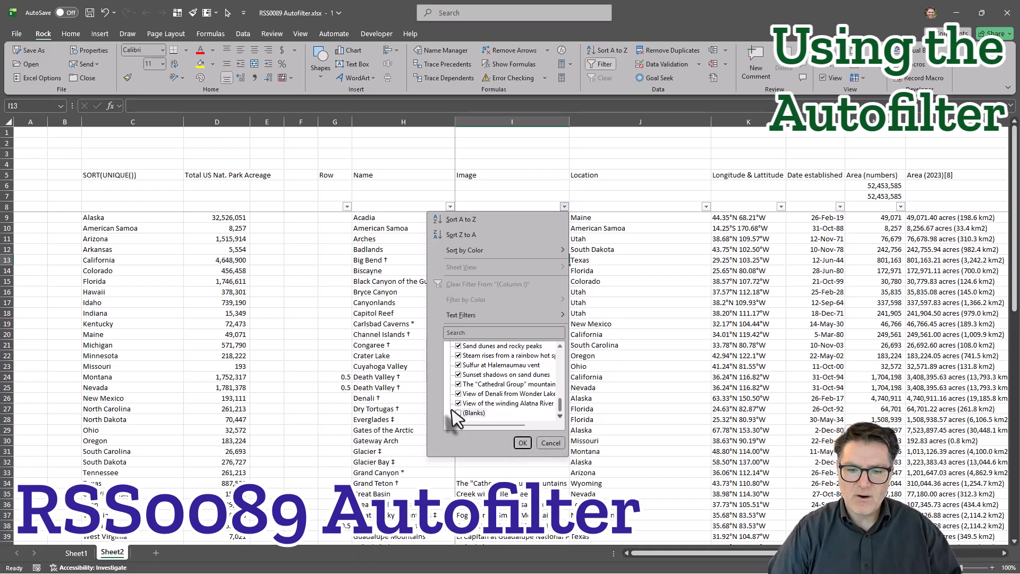
pyautogui.click(523, 442)
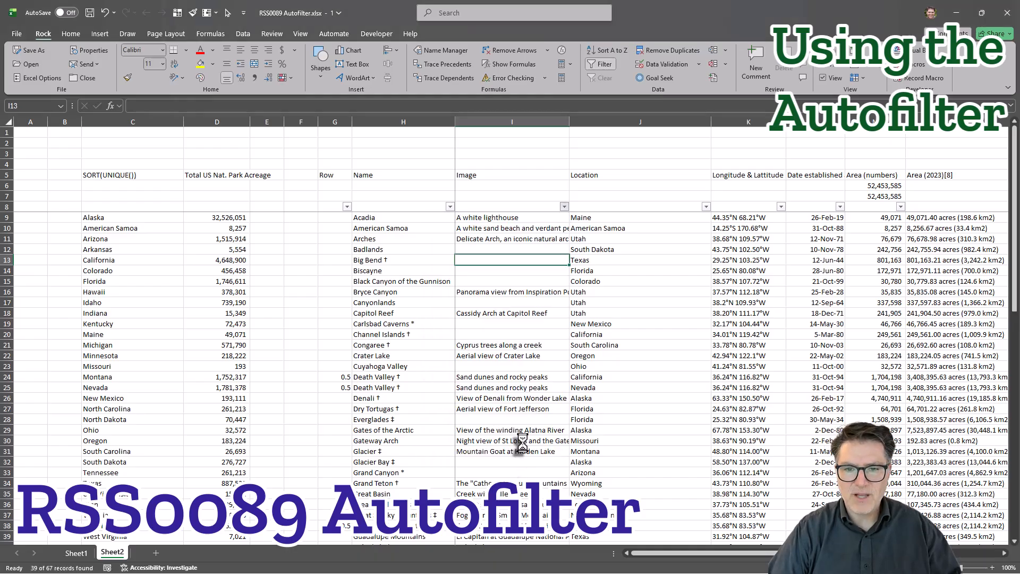
pyautogui.scroll(-5, 520, 323)
pyautogui.scroll(8, 520, 323)
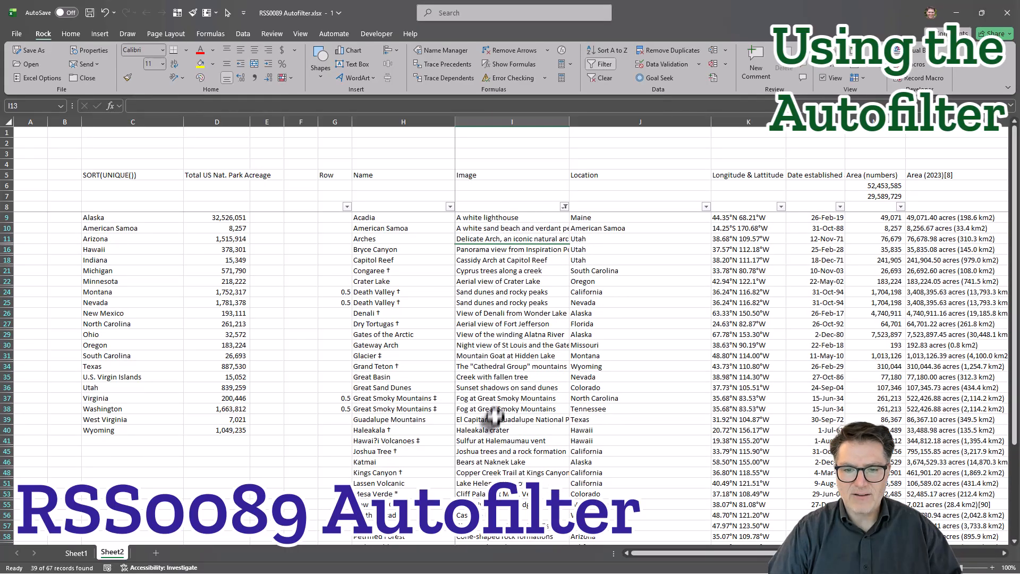
# Clear the filter from the Image column.
pyautogui.click(565, 206)
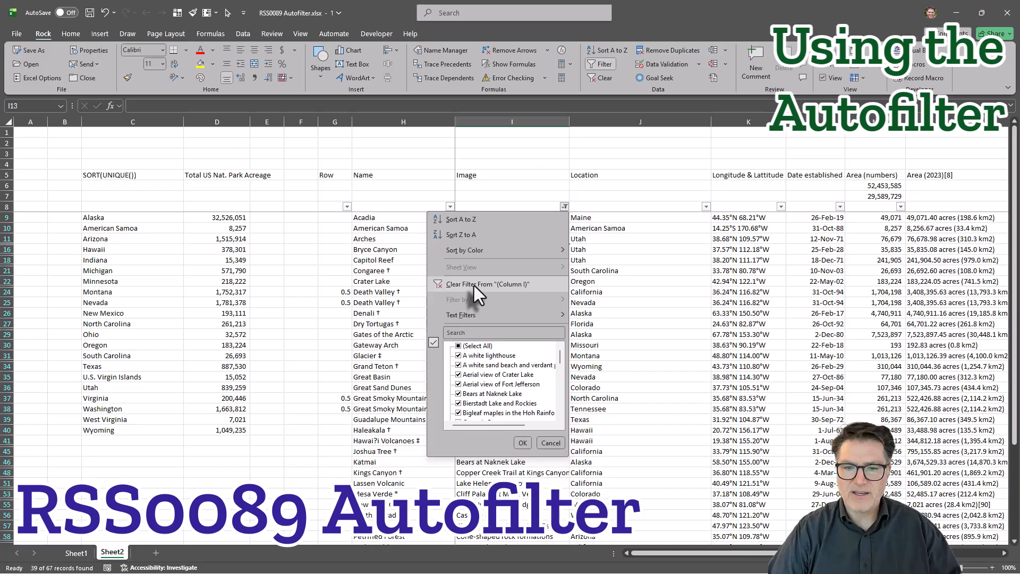
pyautogui.click(564, 207)
pyautogui.click(564, 206)
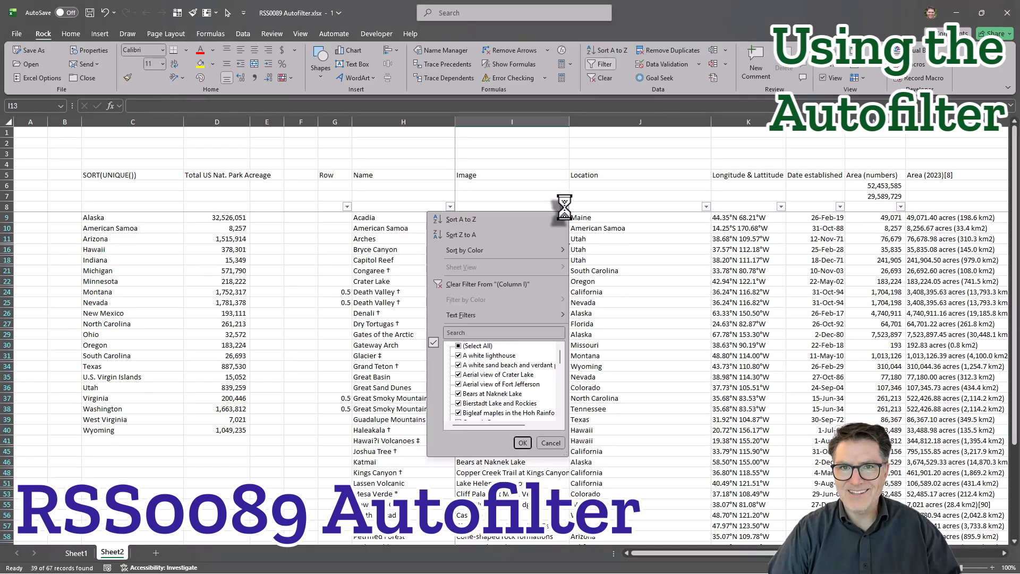
pyautogui.click(476, 285)
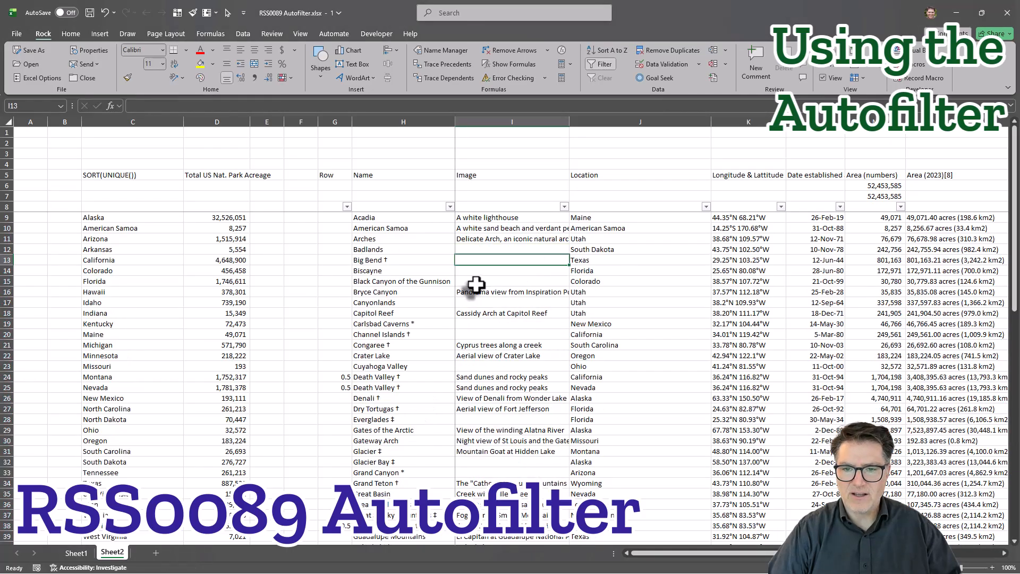
# Filter the Image column to exclude blanks.
pyautogui.click(564, 206)
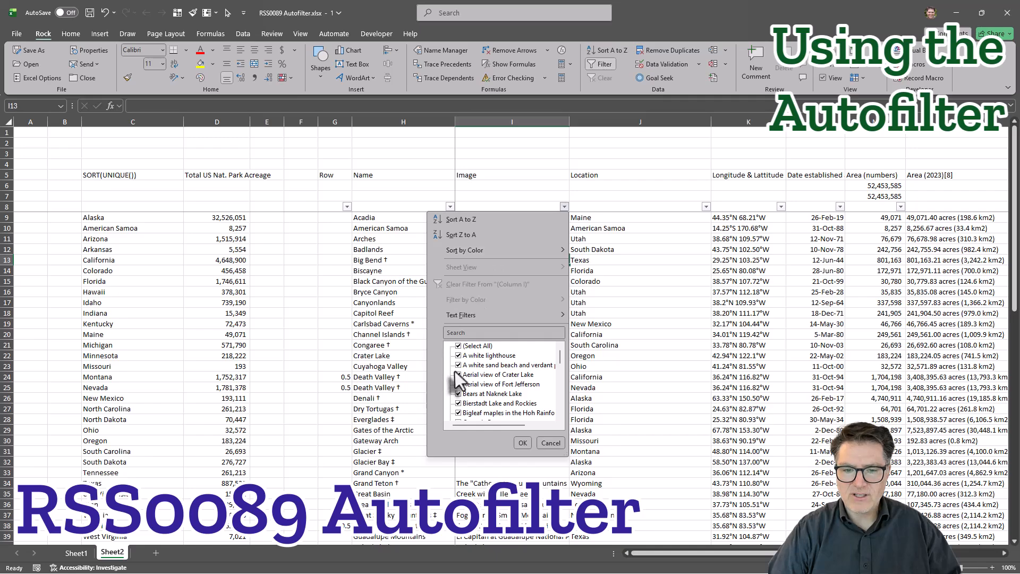
pyautogui.scroll(-10, 455, 371)
pyautogui.click(458, 412)
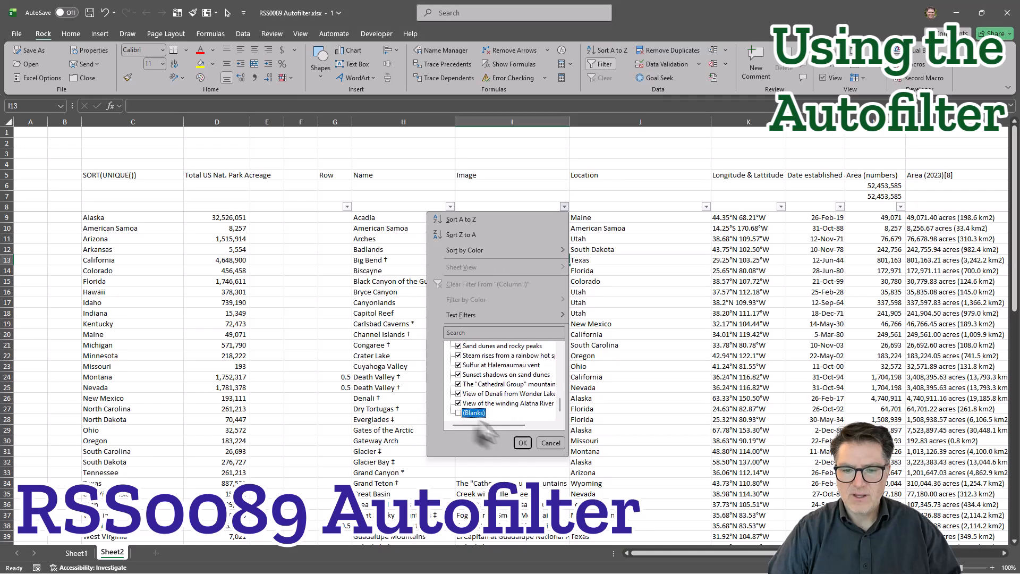
pyautogui.click(522, 443)
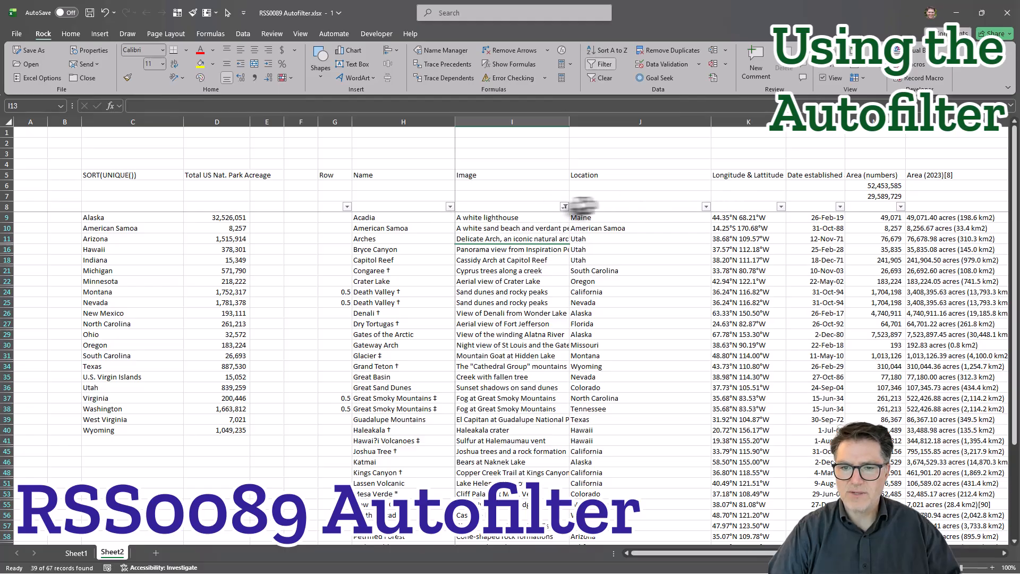
# Filter the Location column to show only Alaska, on top of the Image filter.
pyautogui.click(707, 206)
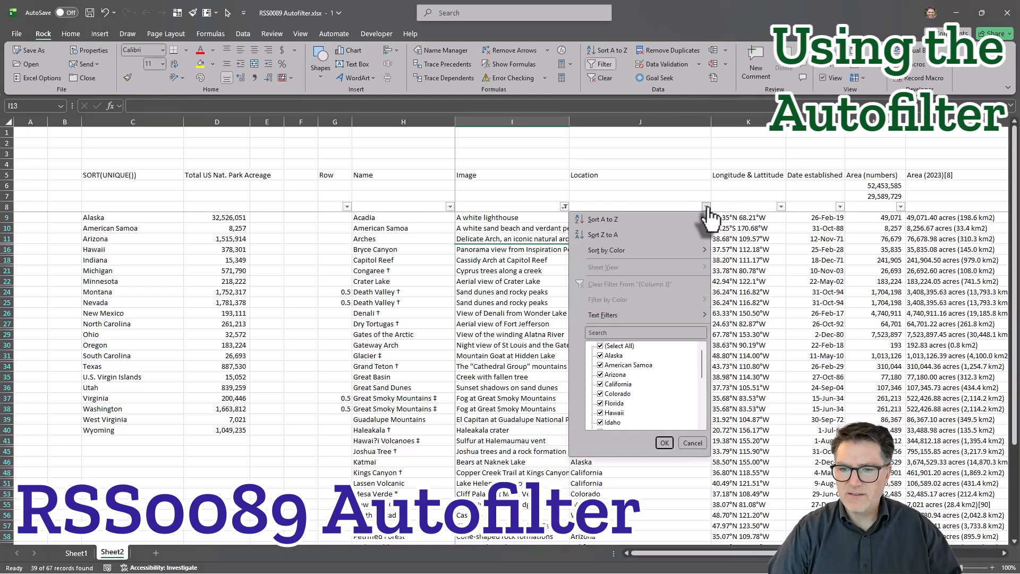
pyautogui.click(601, 356)
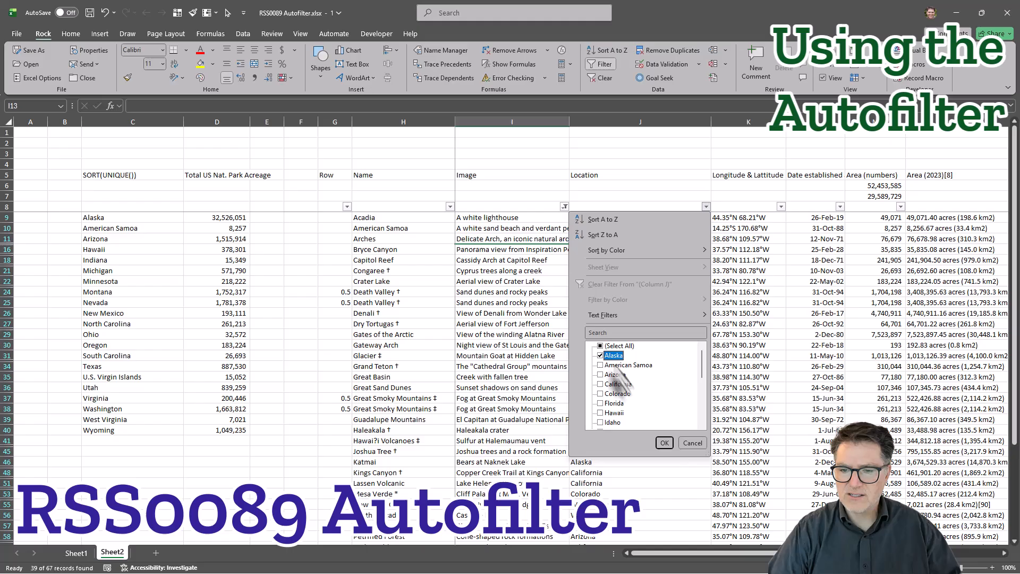
pyautogui.click(664, 443)
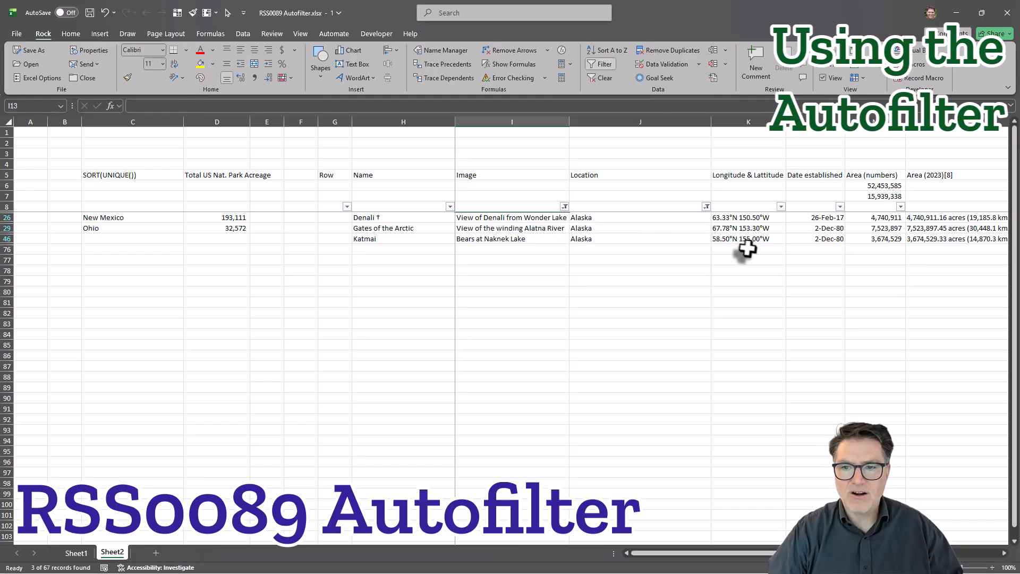
# Clear the filter from the Location column and inspect the AGGREGATE formula in M6.
pyautogui.click(708, 207)
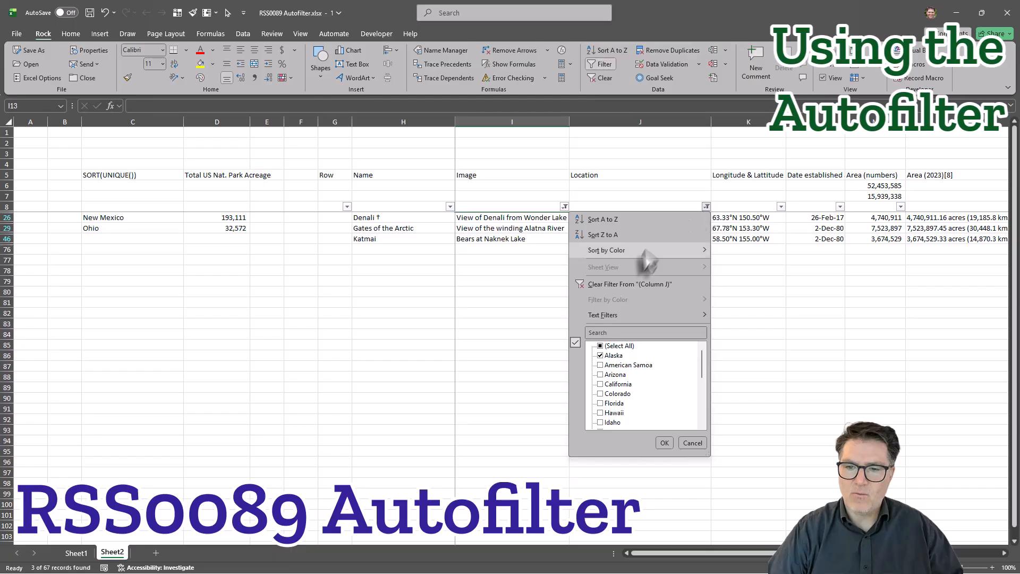
pyautogui.click(659, 285)
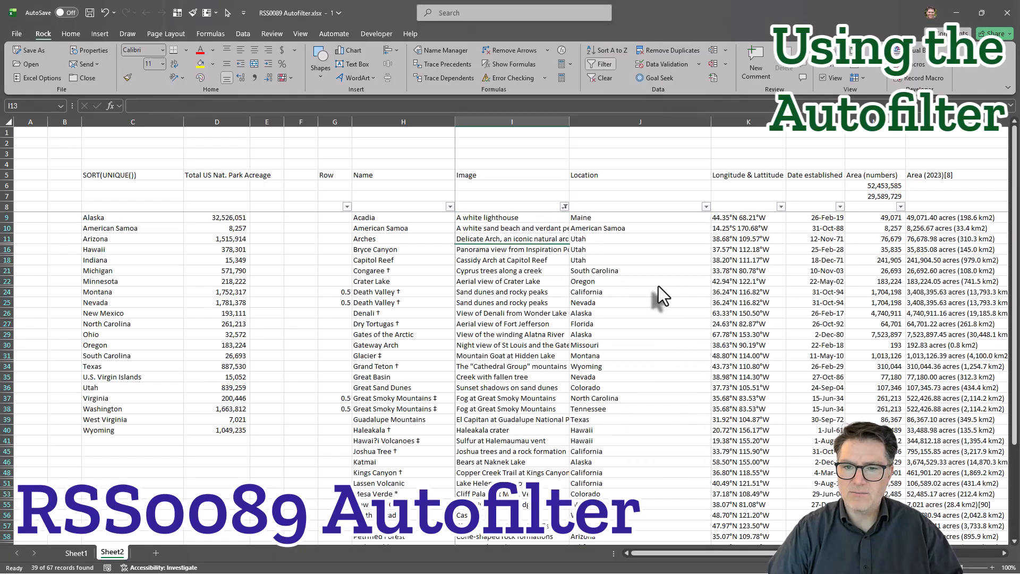
pyautogui.click(584, 249)
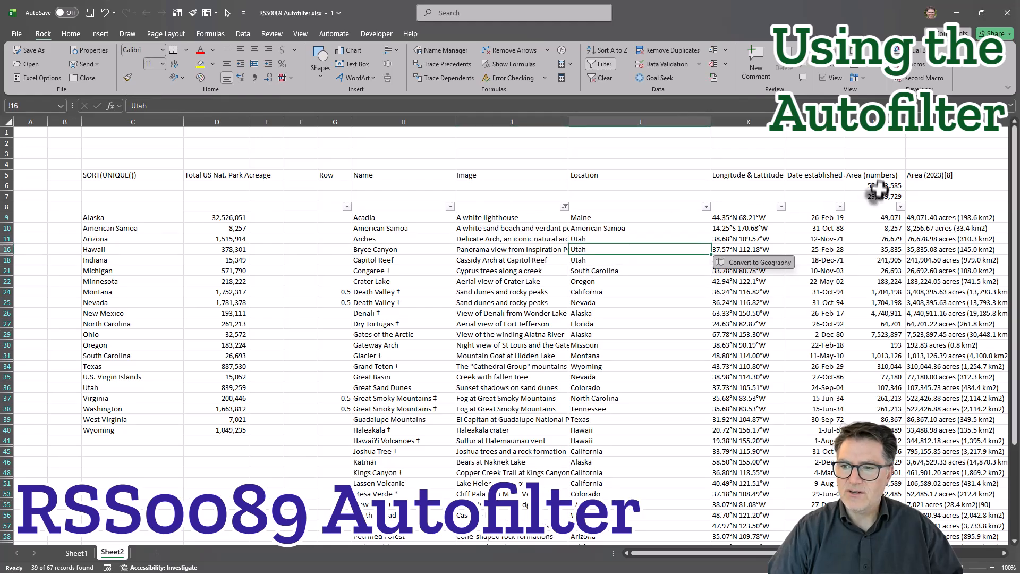
pyautogui.moveTo(878, 187); pyautogui.dragTo(897, 198)
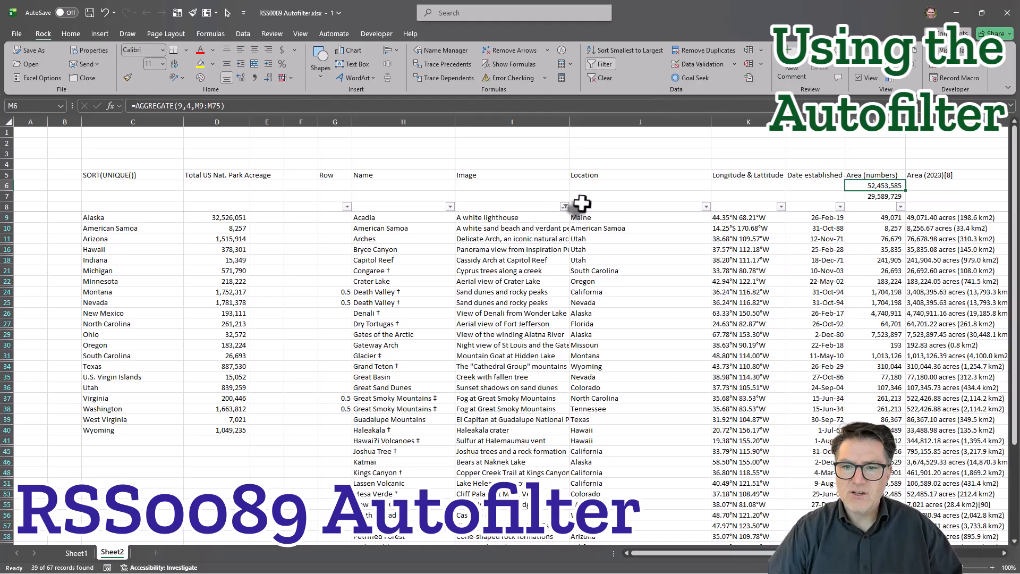
# Filter the Location column to include only Alaska again.
pyautogui.click(706, 206)
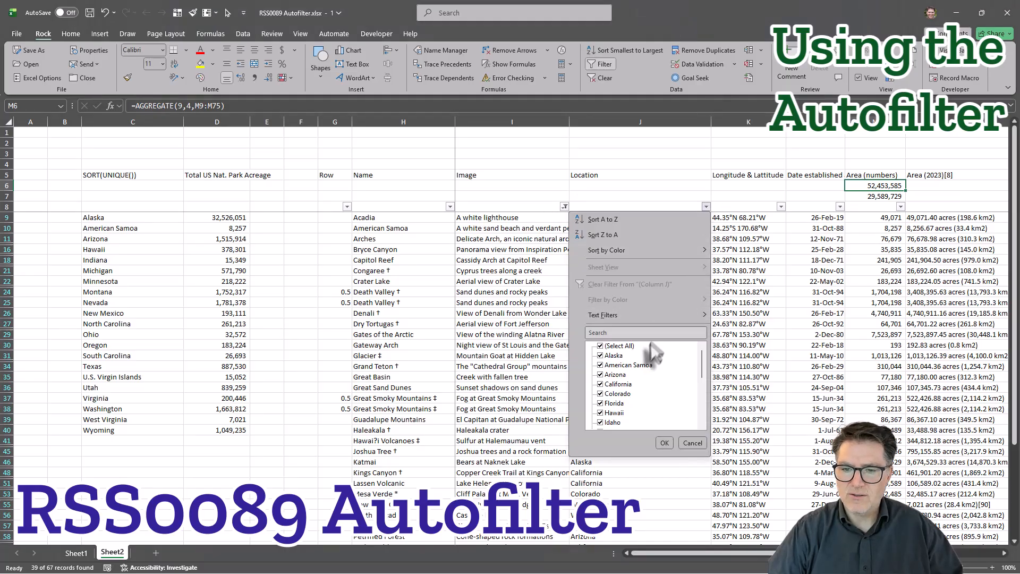
pyautogui.click(601, 356)
pyautogui.click(664, 442)
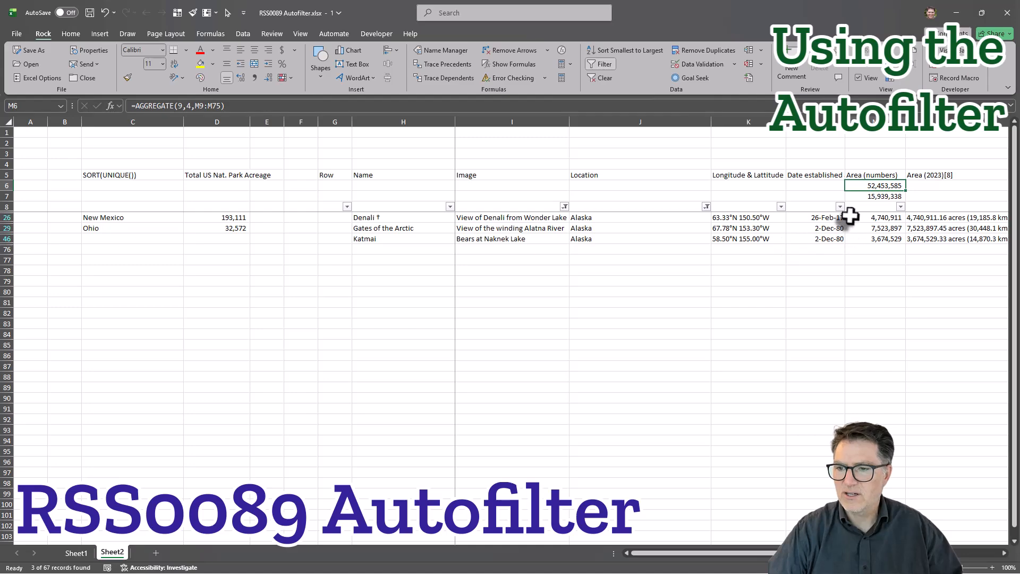
# Exclude 3,674,529 from the Area (numbers) column and clear all filters on the sheet at once.
pyautogui.click(900, 207)
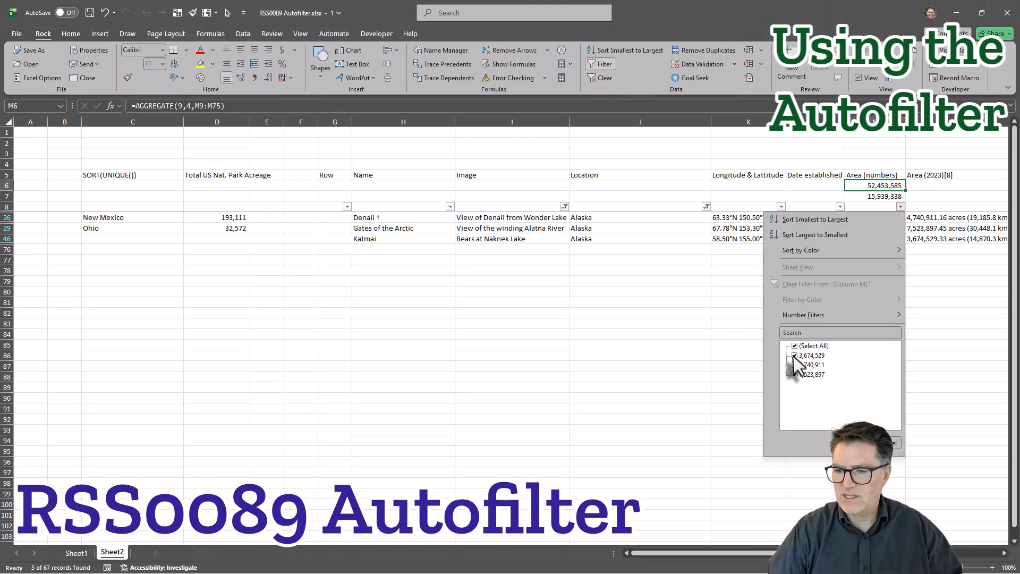
pyautogui.click(857, 443)
pyautogui.click(797, 270)
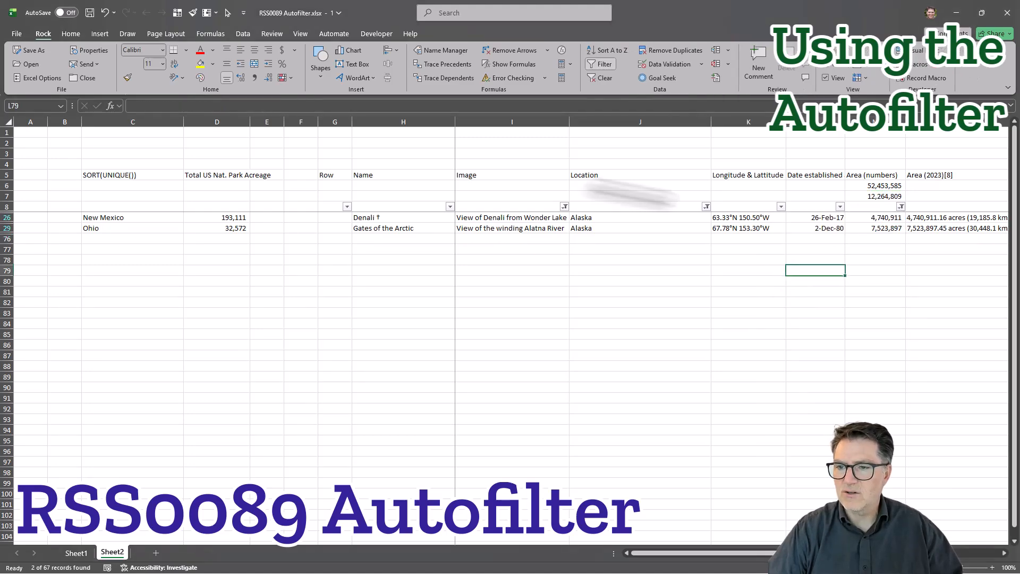
pyautogui.click(604, 78)
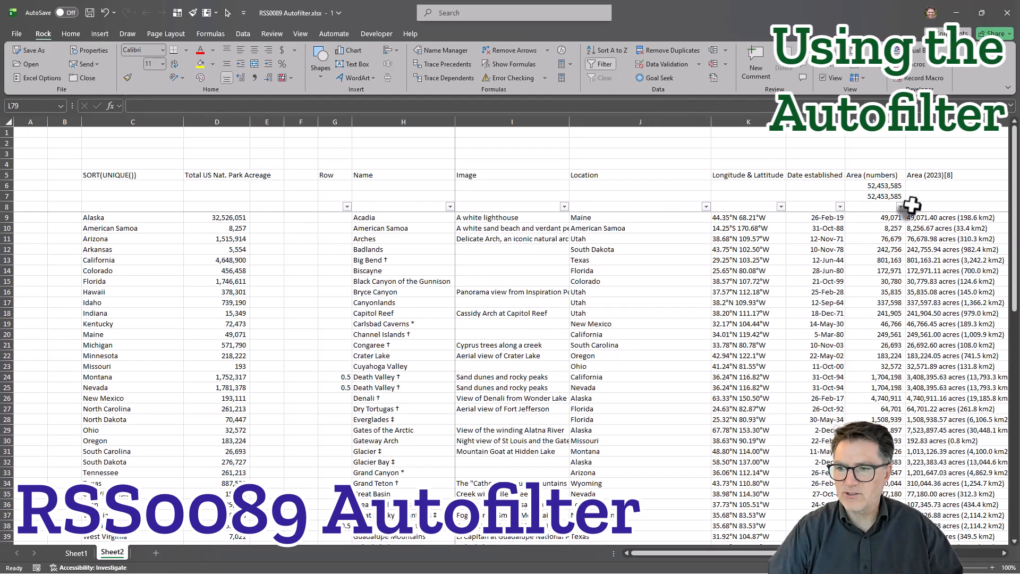
# Exclude blanks from the Image column, keeping all other values.
pyautogui.click(564, 206)
pyautogui.click(459, 346)
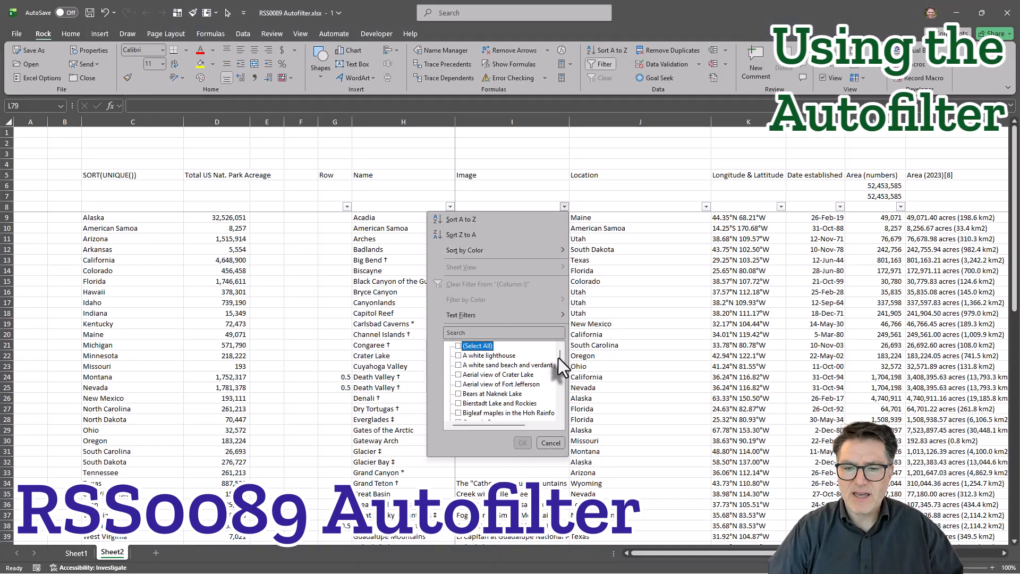
pyautogui.click(459, 346)
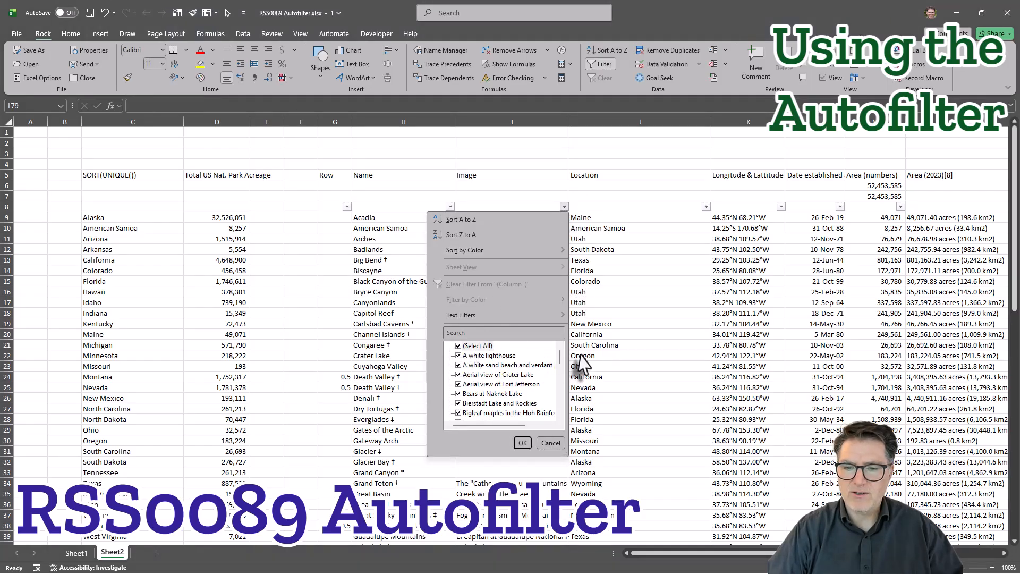
pyautogui.moveTo(563, 356); pyautogui.dragTo(558, 424)
pyautogui.click(459, 413)
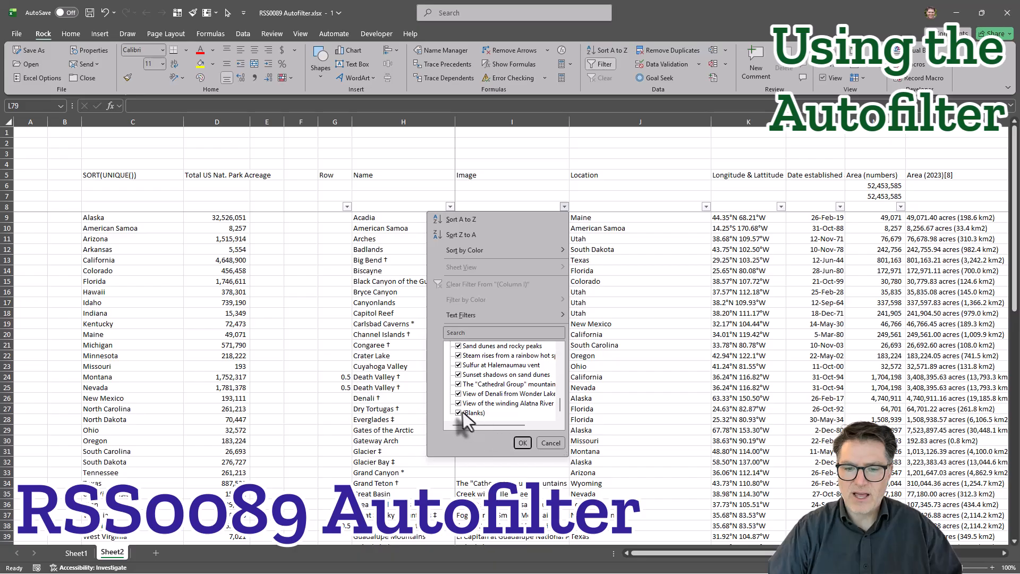
pyautogui.click(521, 443)
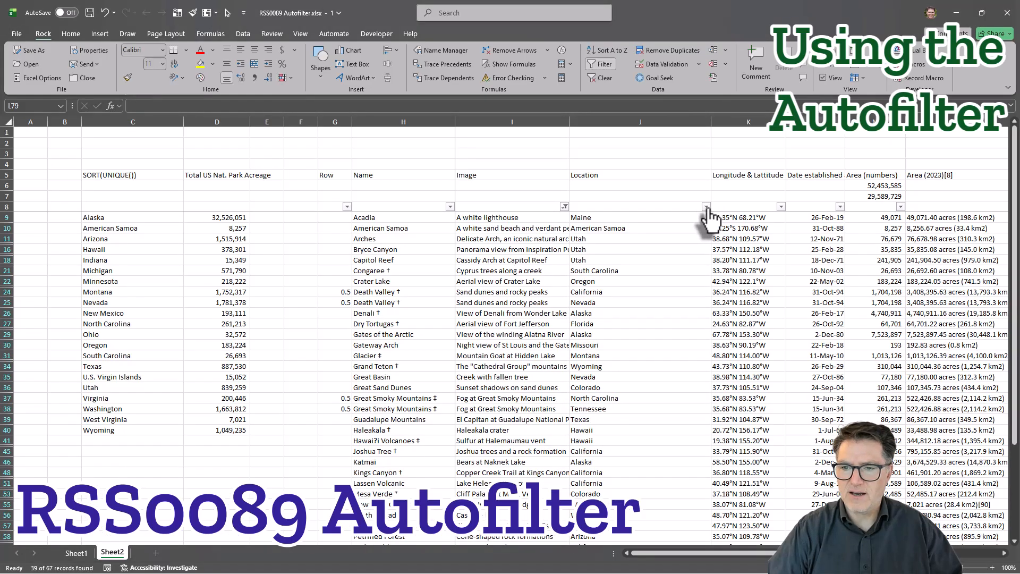
# Restrict the Location column to Alaska only.
pyautogui.click(706, 207)
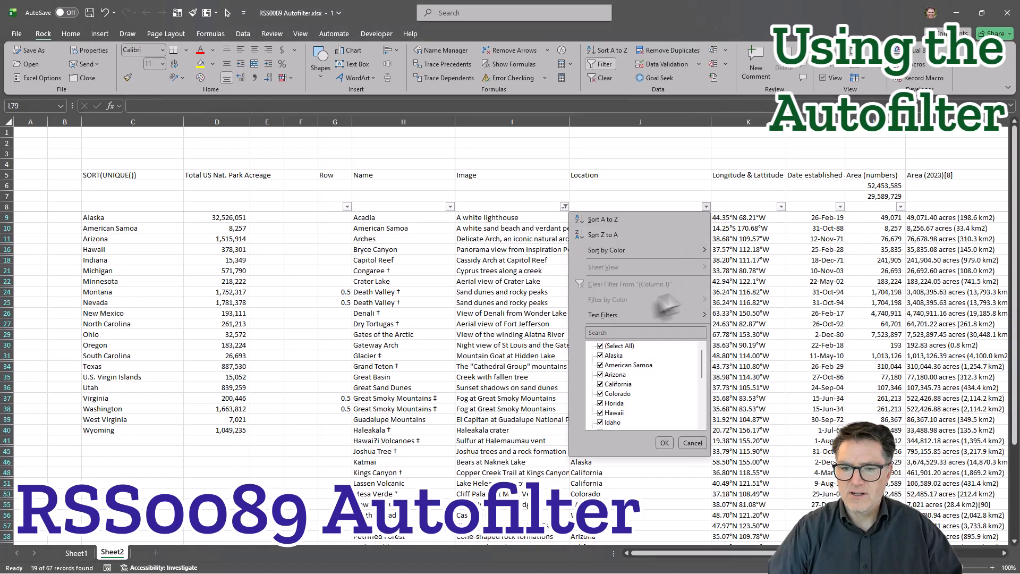
pyautogui.click(601, 356)
pyautogui.click(665, 442)
# Filter the Area (numbers) column to exclude 3,674,529.
pyautogui.click(900, 207)
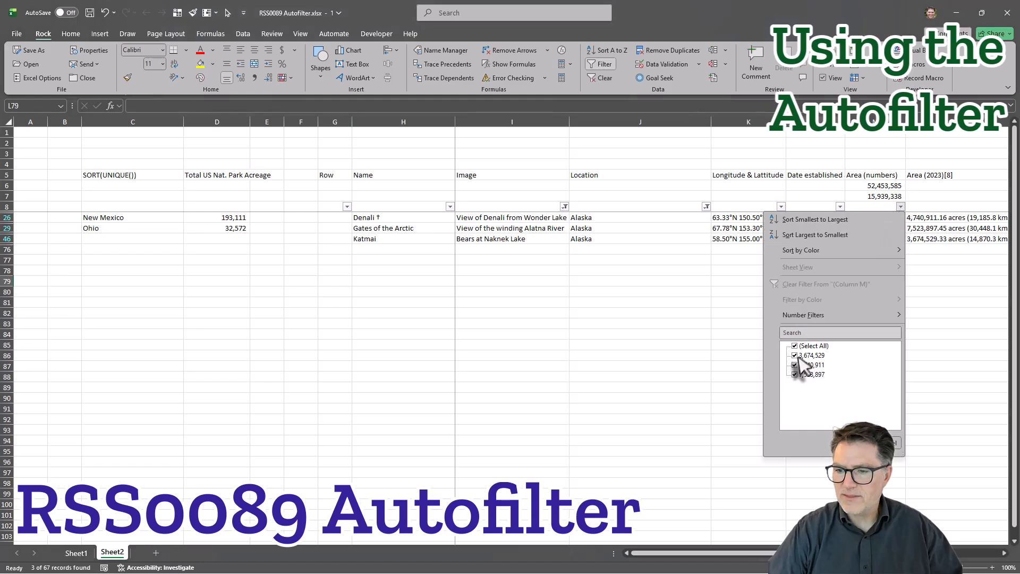
pyautogui.click(795, 356)
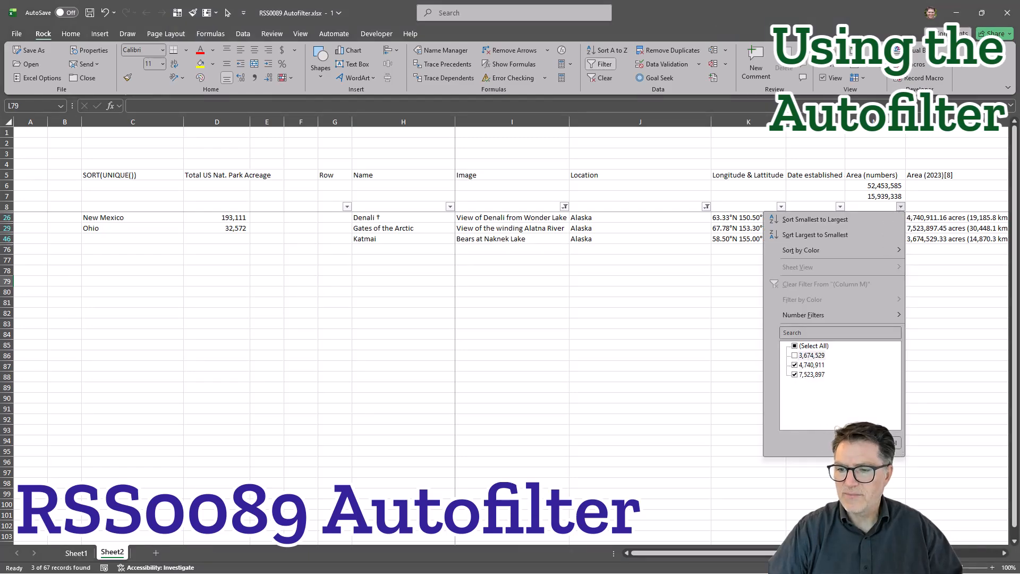
pyautogui.click(859, 443)
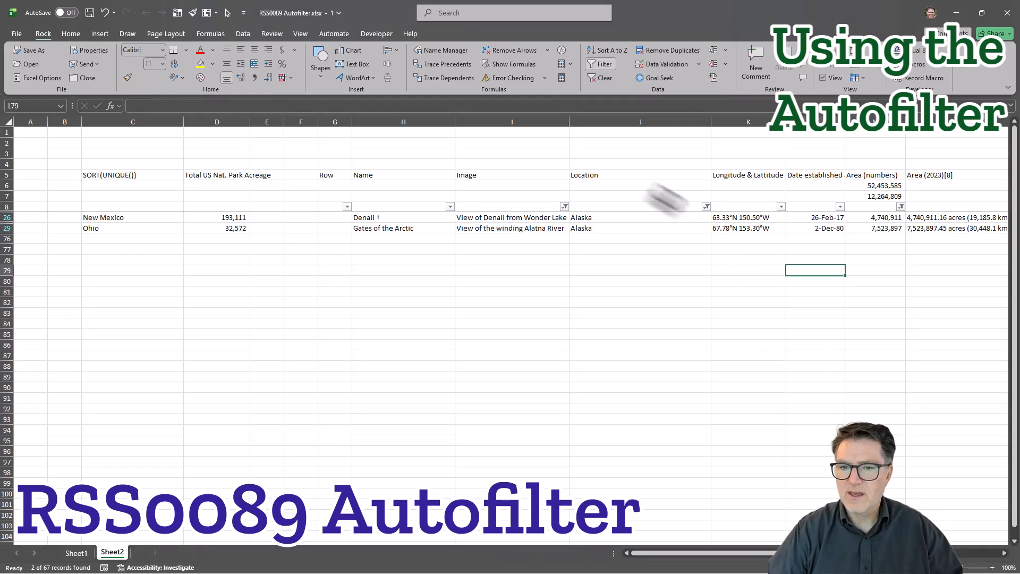
# Remove the AutoFilter entirely and reapply it to row 8 from Name through Description, leaving out Row.
pyautogui.click(605, 65)
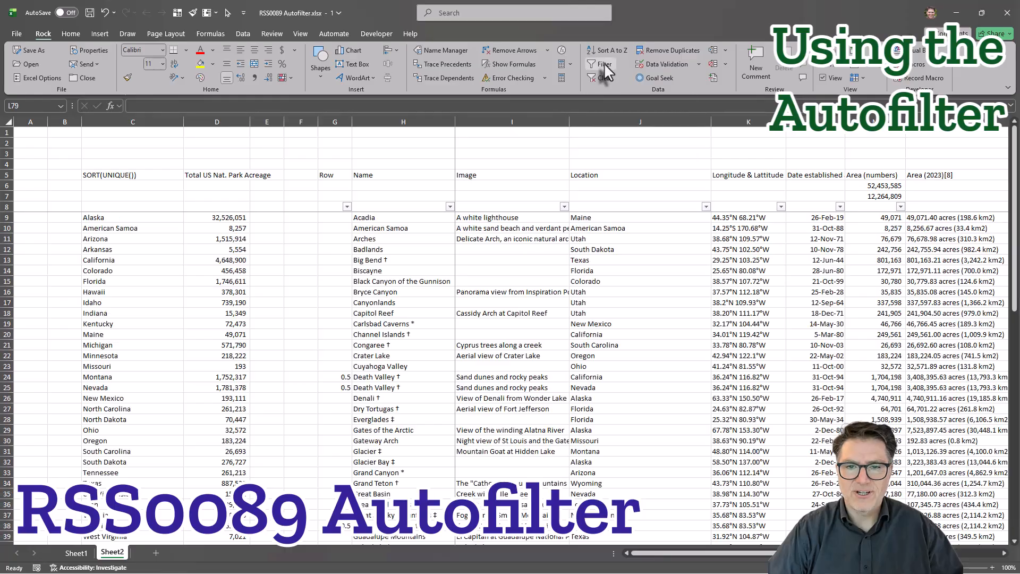
pyautogui.click(361, 204)
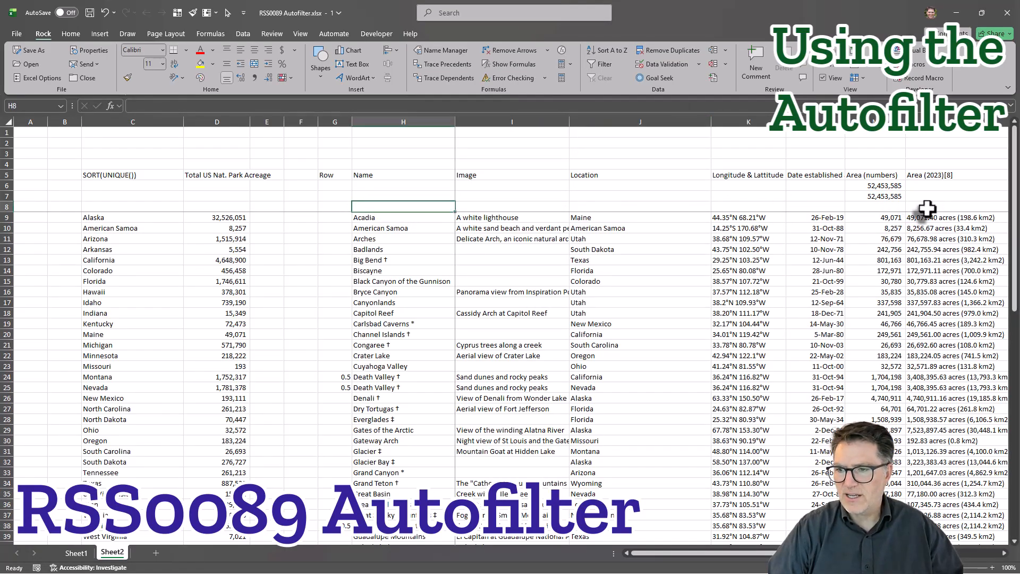
pyautogui.hscroll(2, 929, 208)
pyautogui.hscroll(3, 928, 208)
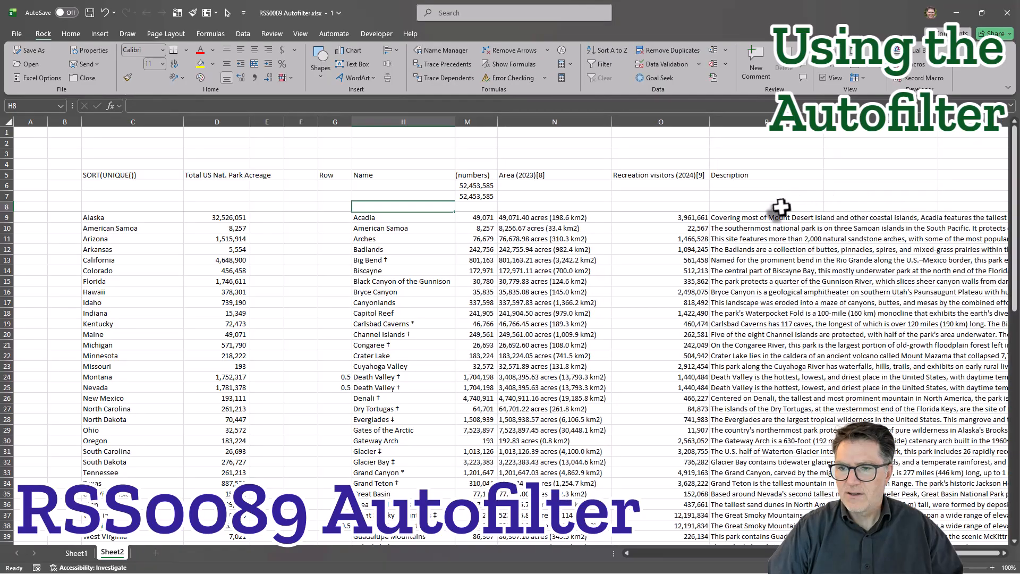
pyautogui.keyDown('shift'); pyautogui.click(782, 208); pyautogui.keyUp('shift')
pyautogui.click(600, 64)
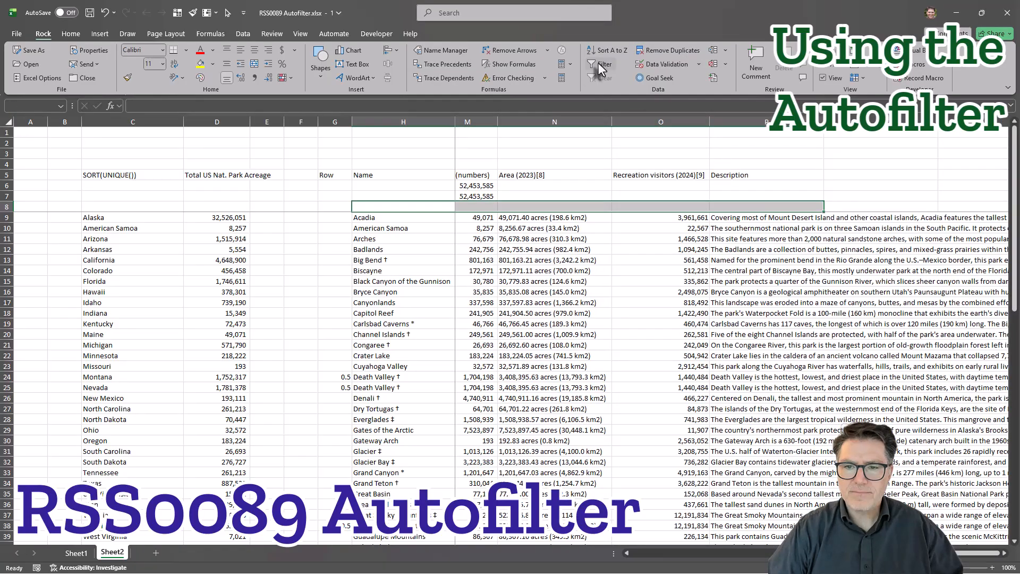
pyautogui.click(621, 247)
# Review the sort, Sort by Color and Text Filters options offered by the Name and Location column filters.
pyautogui.hscroll(-5, 614, 227)
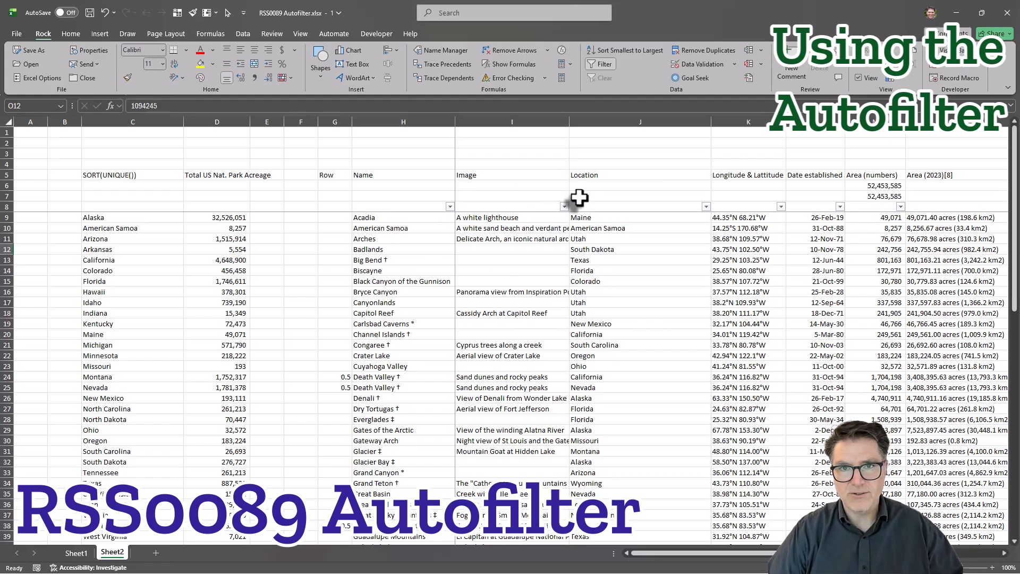
pyautogui.click(4, 271)
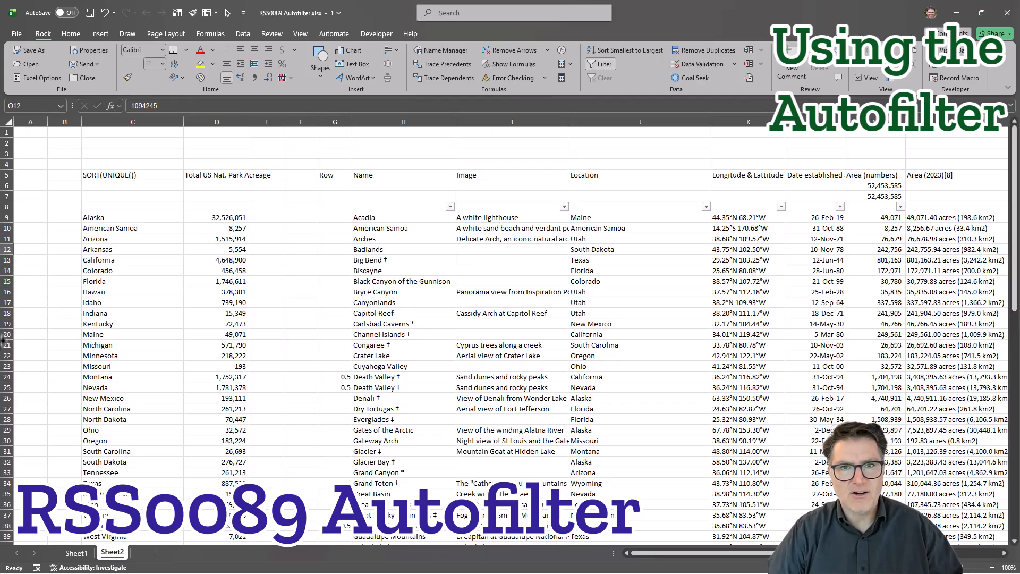
pyautogui.click(683, 246)
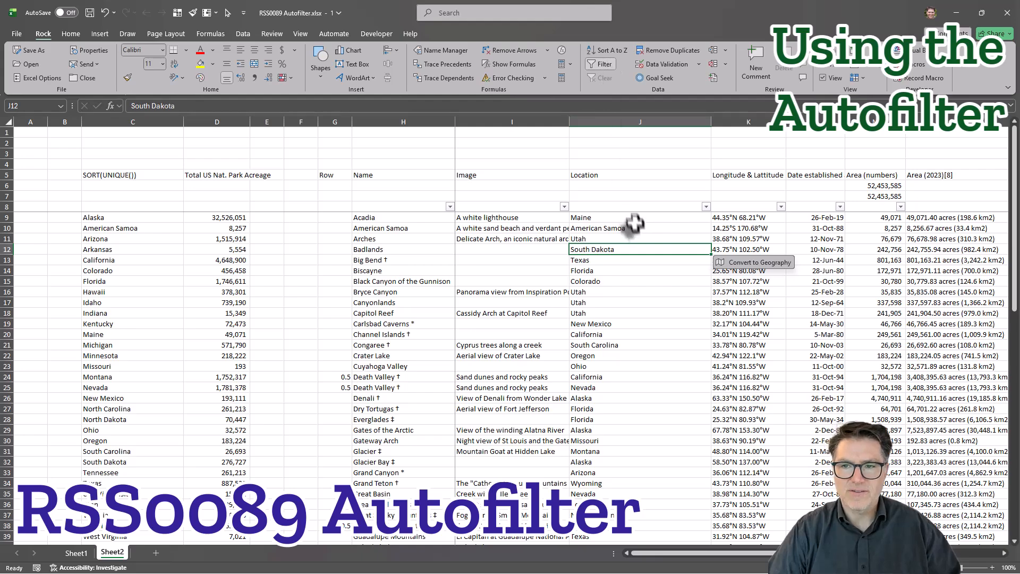
pyautogui.click(636, 200)
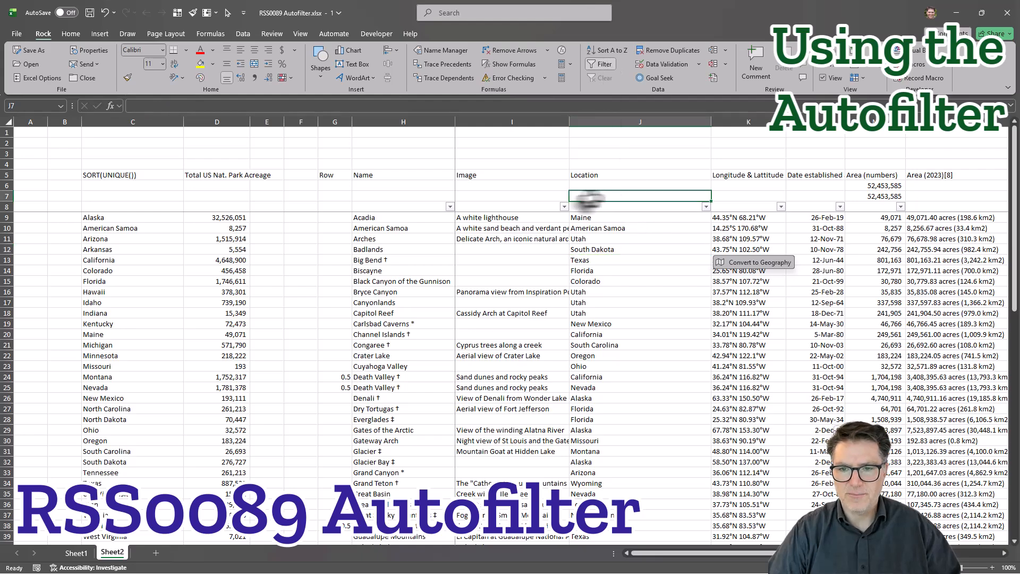
pyautogui.click(451, 207)
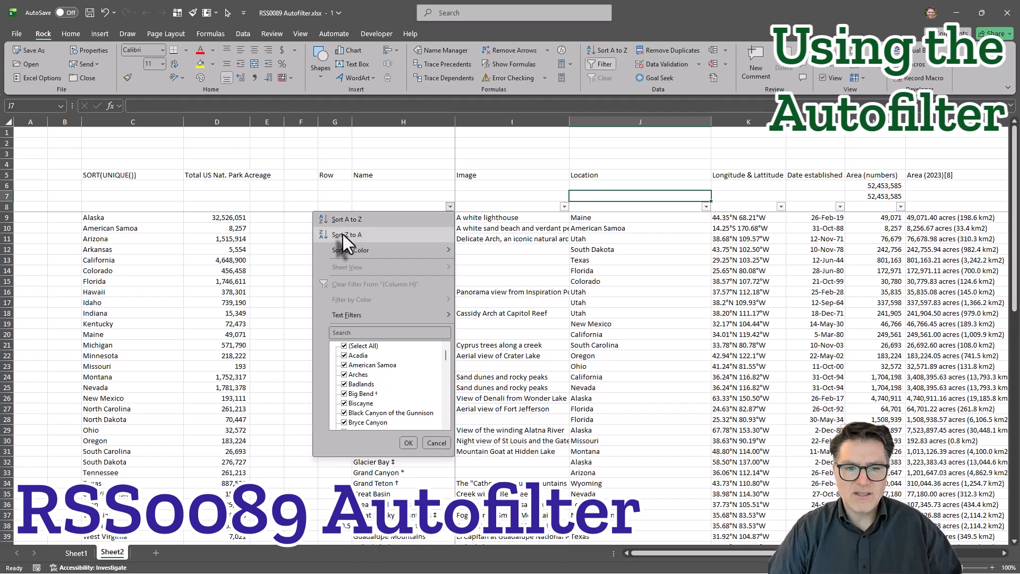
pyautogui.click(707, 207)
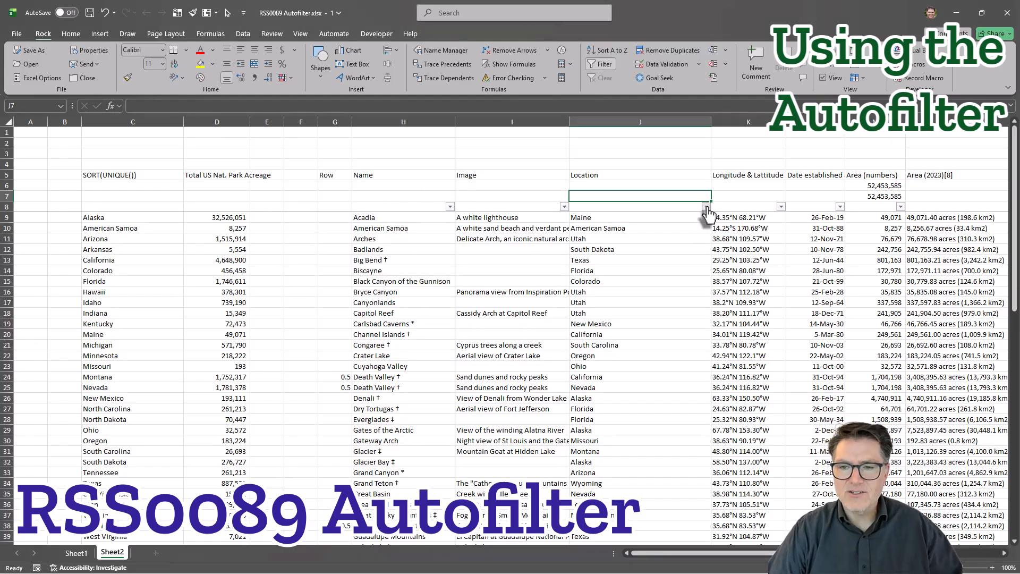
pyautogui.click(706, 207)
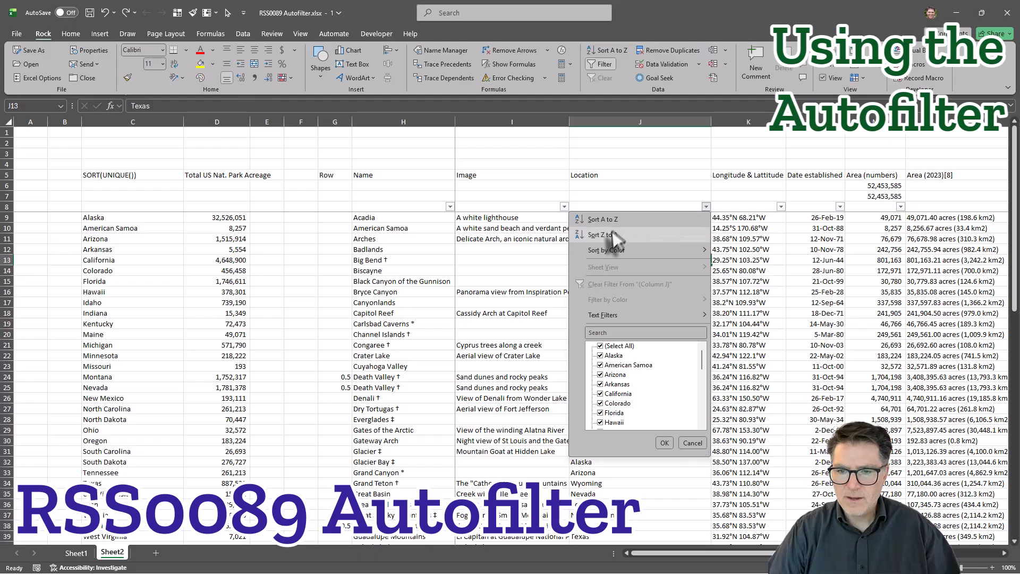
pyautogui.moveTo(611, 253)
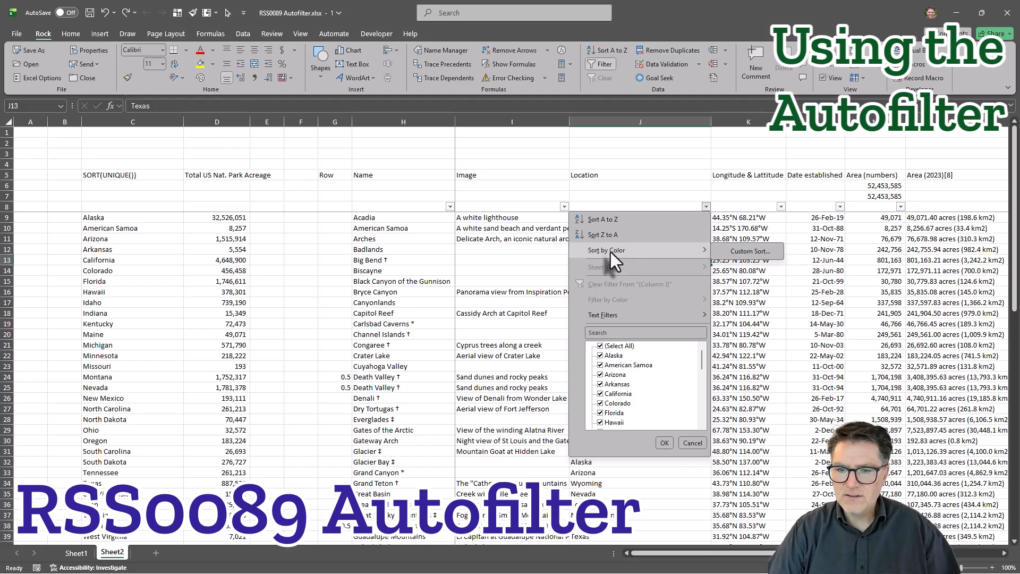
pyautogui.click(643, 174)
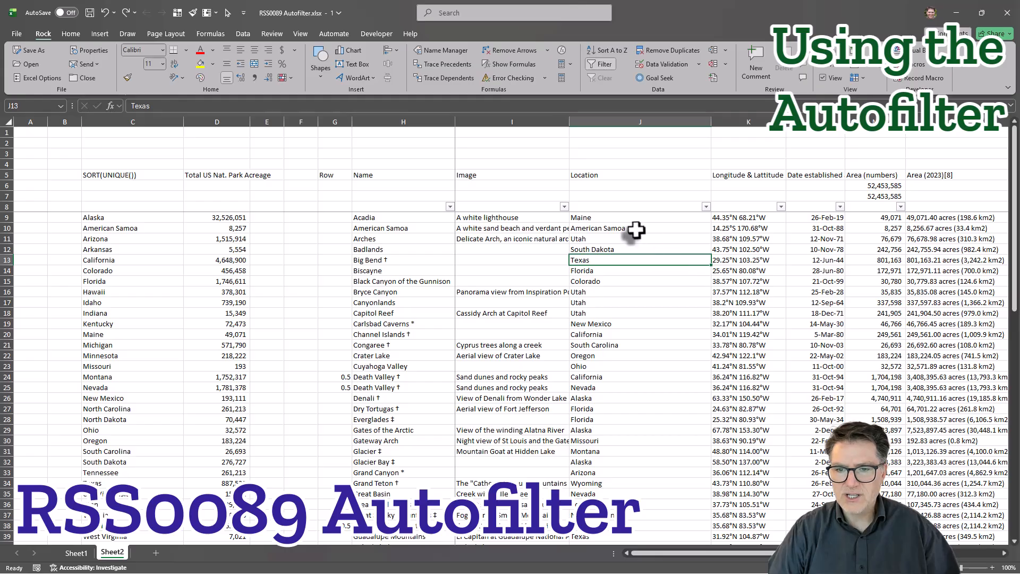
pyautogui.hotkey('alt', 'Down')
pyautogui.moveTo(621, 316)
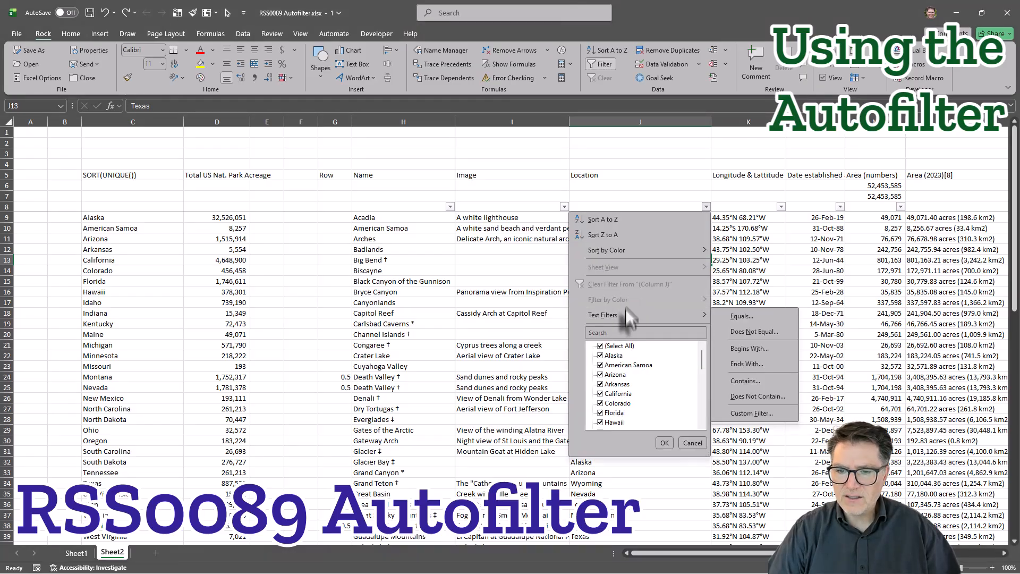
pyautogui.click(780, 278)
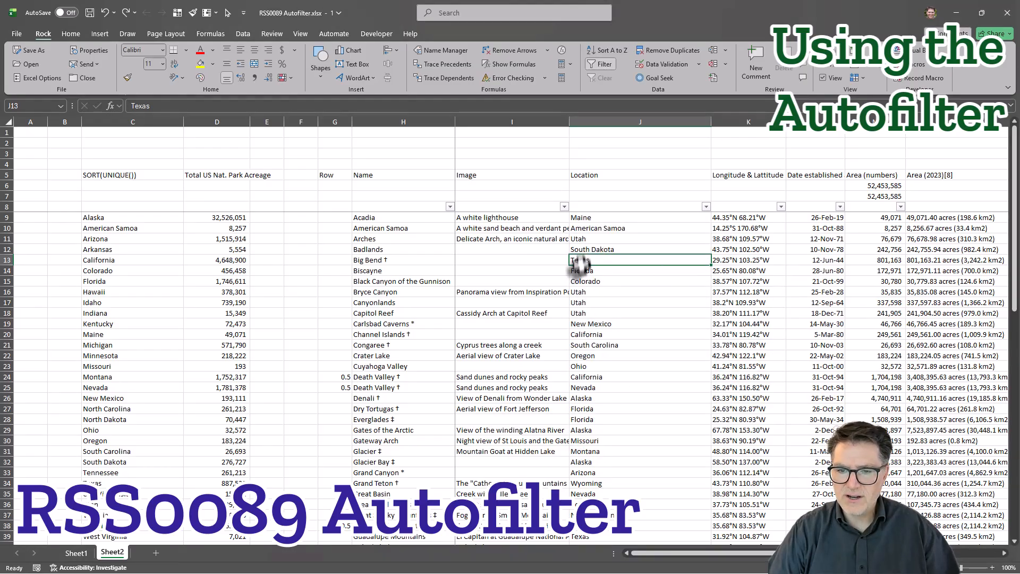
# Filter the Location column to Arkansas, Florida, Kentucky, North Carolina, South Carolina and Tennessee only.
pyautogui.click(706, 207)
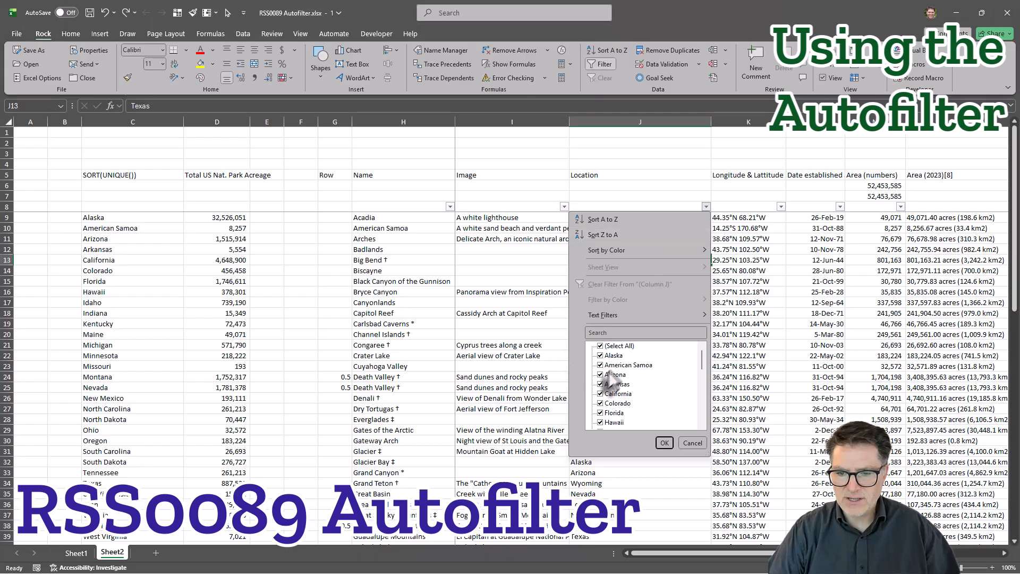
pyautogui.click(601, 346)
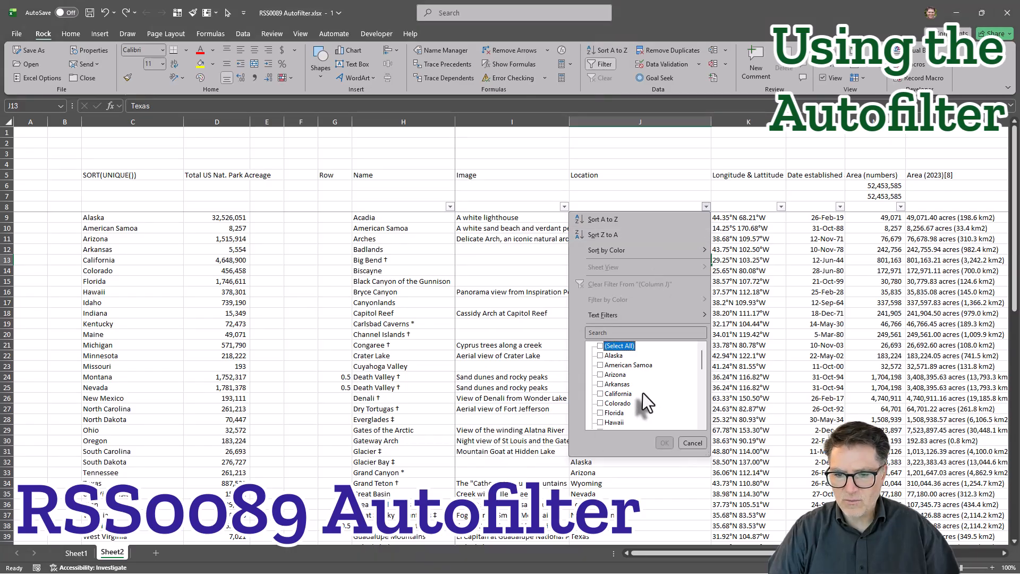
pyautogui.scroll(-5, 642, 395)
pyautogui.scroll(6, 639, 390)
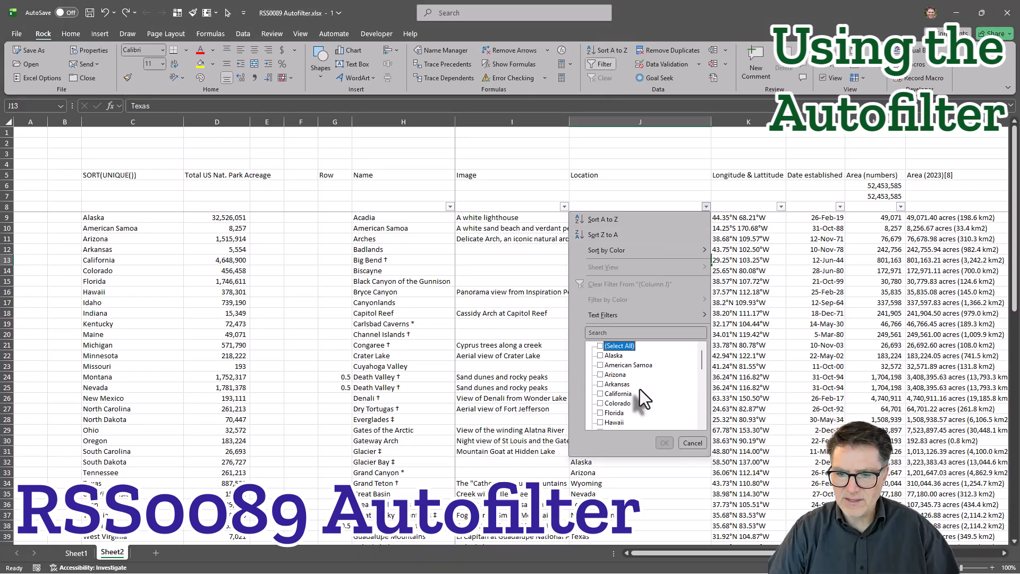
pyautogui.click(605, 384)
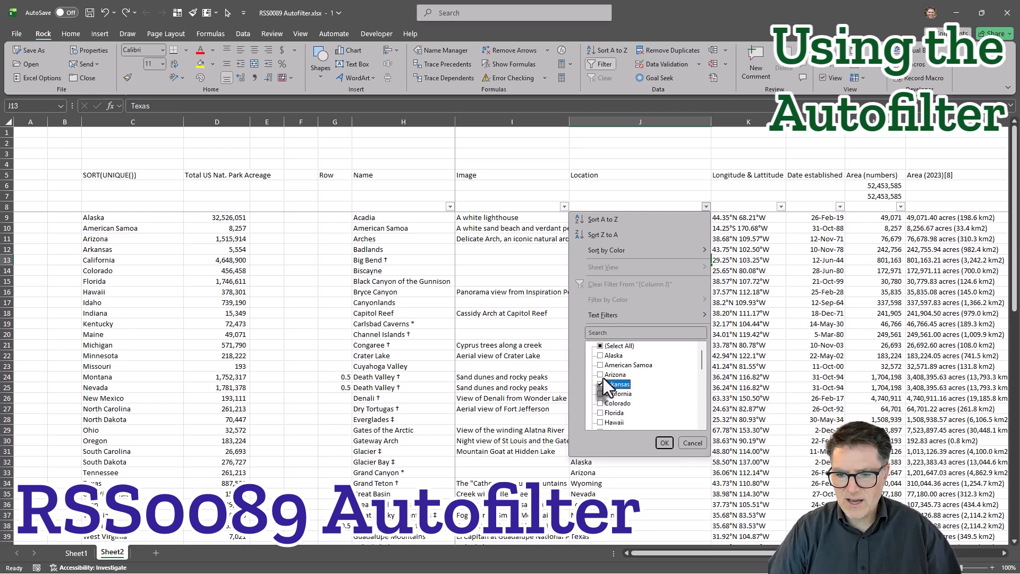
pyautogui.scroll(-1, 603, 385)
pyautogui.scroll(-1, 602, 397)
pyautogui.click(602, 394)
pyautogui.scroll(-1, 602, 393)
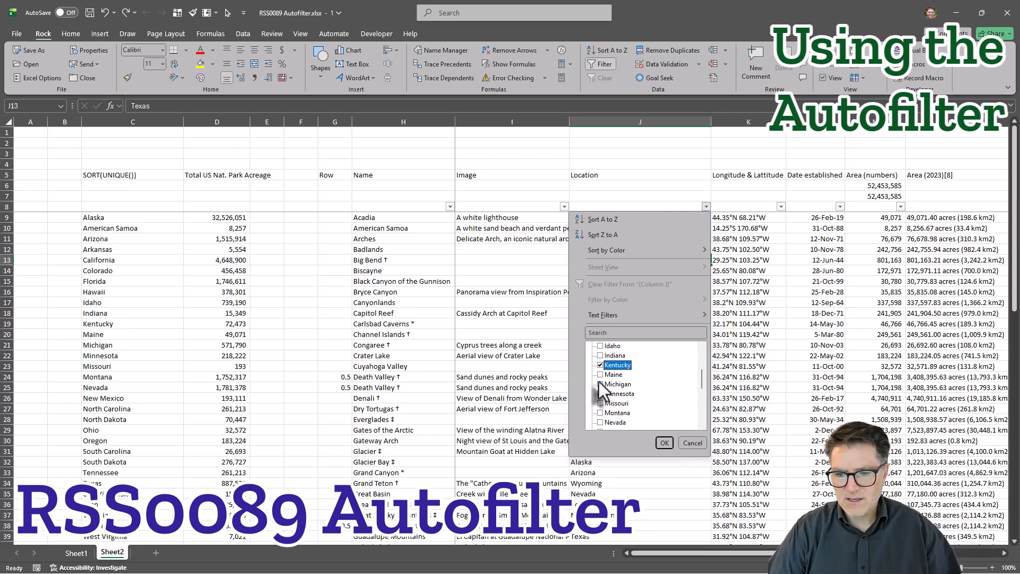
pyautogui.scroll(-3, 601, 393)
pyautogui.click(601, 394)
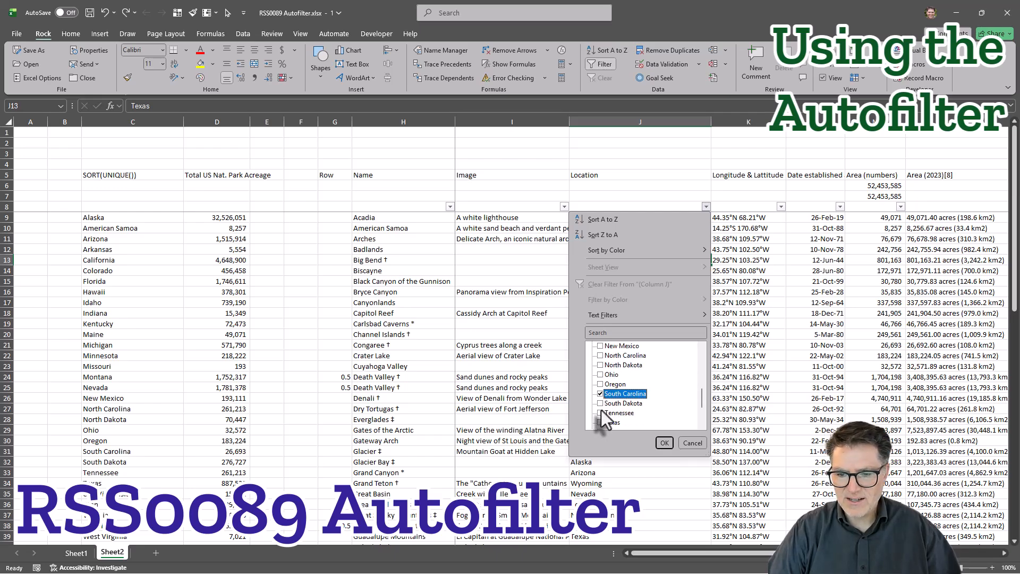
pyautogui.click(600, 412)
pyautogui.scroll(-1, 604, 407)
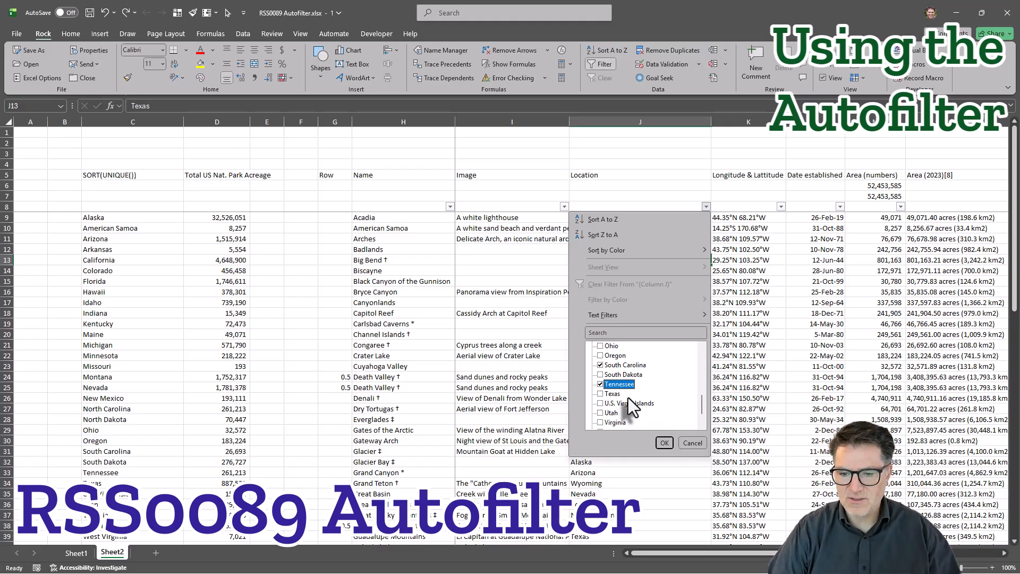
pyautogui.scroll(-1, 629, 398)
pyautogui.scroll(4, 621, 402)
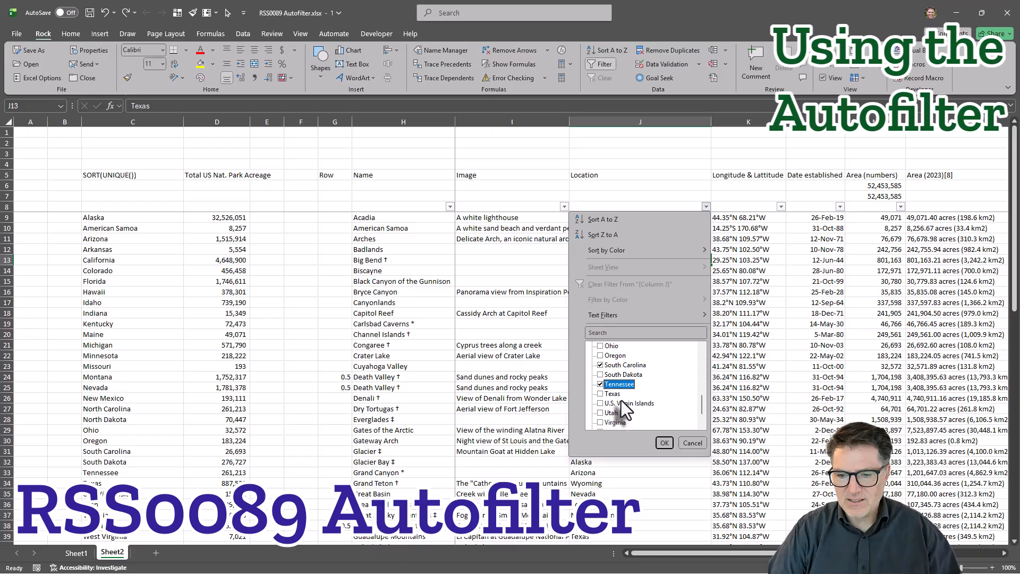
pyautogui.click(602, 412)
pyautogui.click(664, 442)
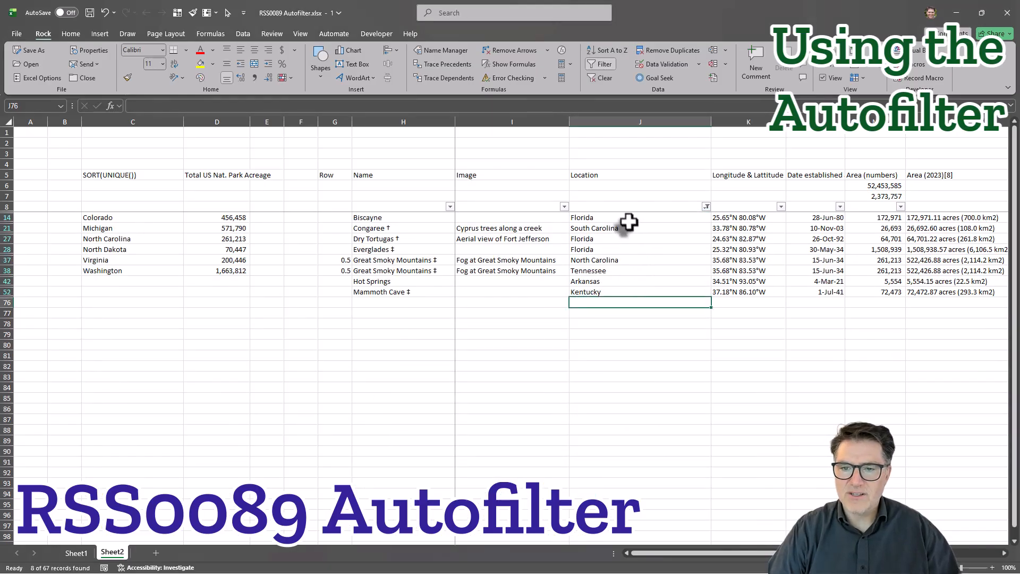
# Fill the filtered Location cells, from Florida in row 14 to Kentucky in row 52, with light green.
pyautogui.moveTo(627, 218); pyautogui.dragTo(628, 291)
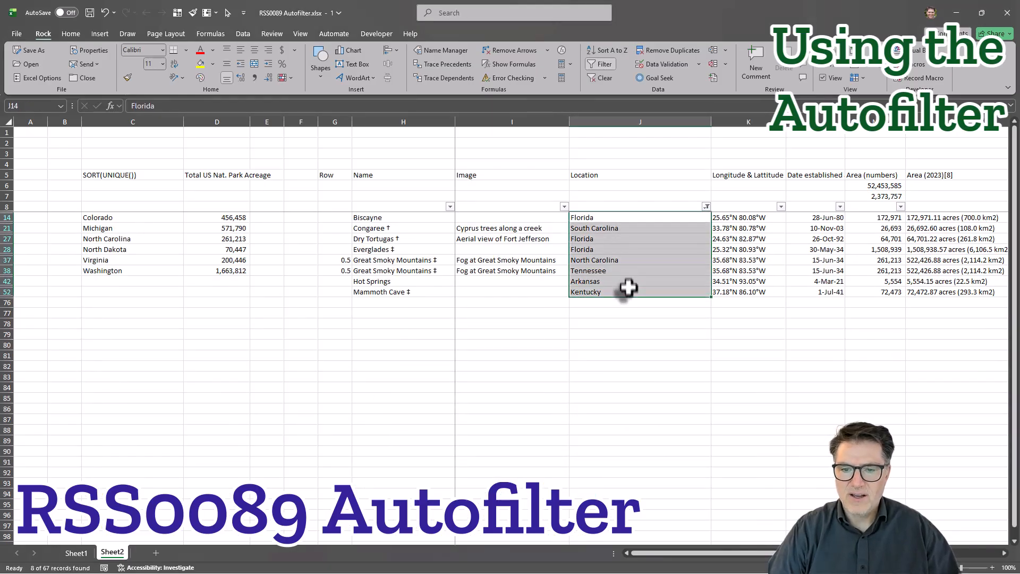
pyautogui.click(213, 64)
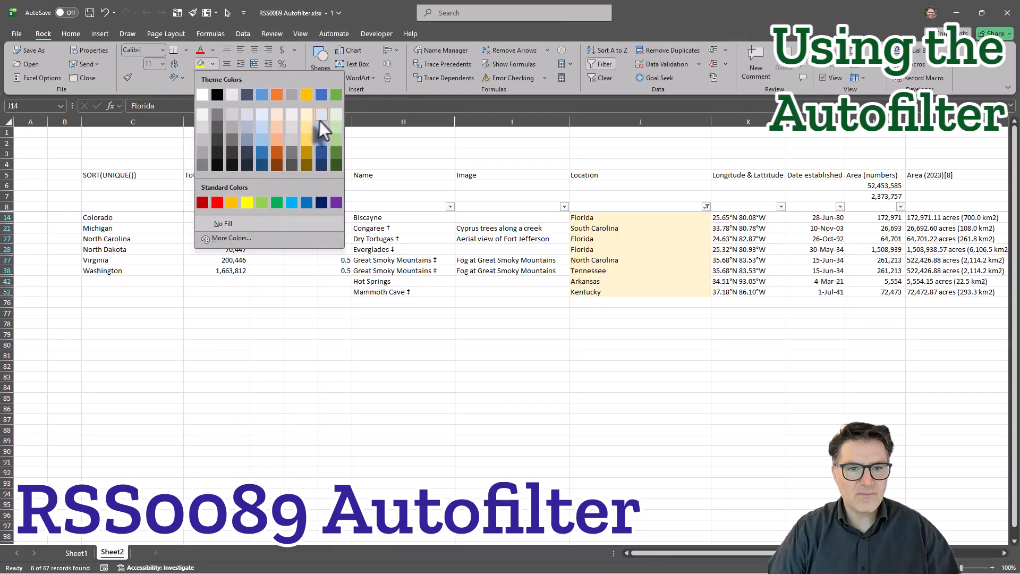
pyautogui.click(336, 134)
pyautogui.click(700, 367)
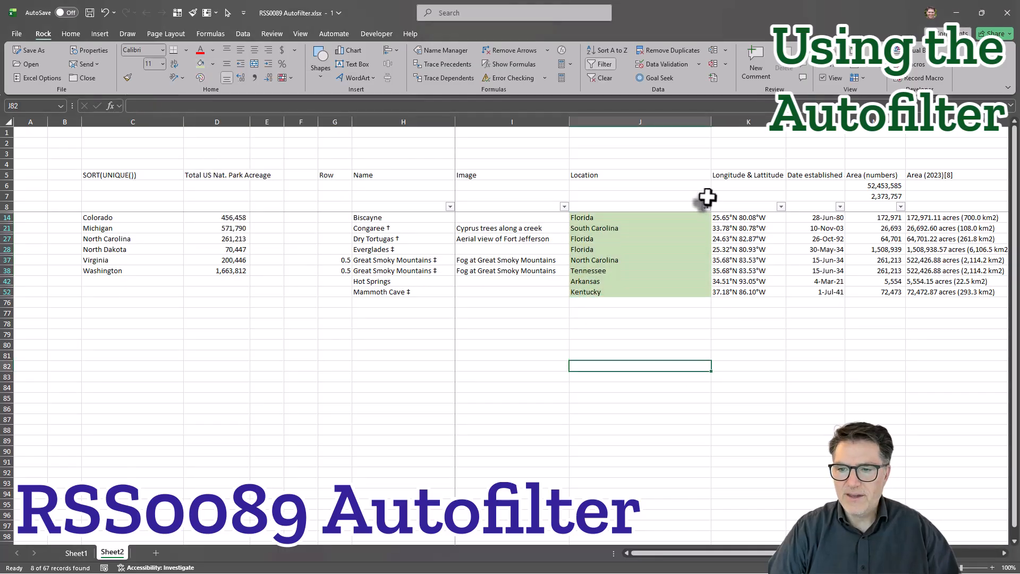
# Change the Location filter to show only Alaska, California, Idaho, Montana, Oregon, Utah, Washington and Wyoming.
pyautogui.click(706, 207)
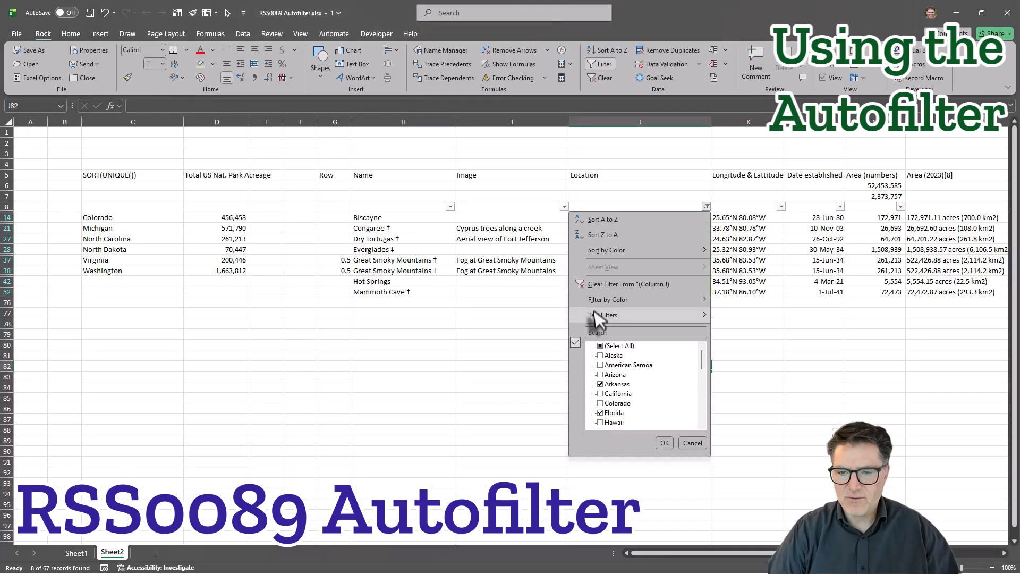
pyautogui.click(602, 346)
pyautogui.scroll(-6, 602, 372)
pyautogui.click(601, 393)
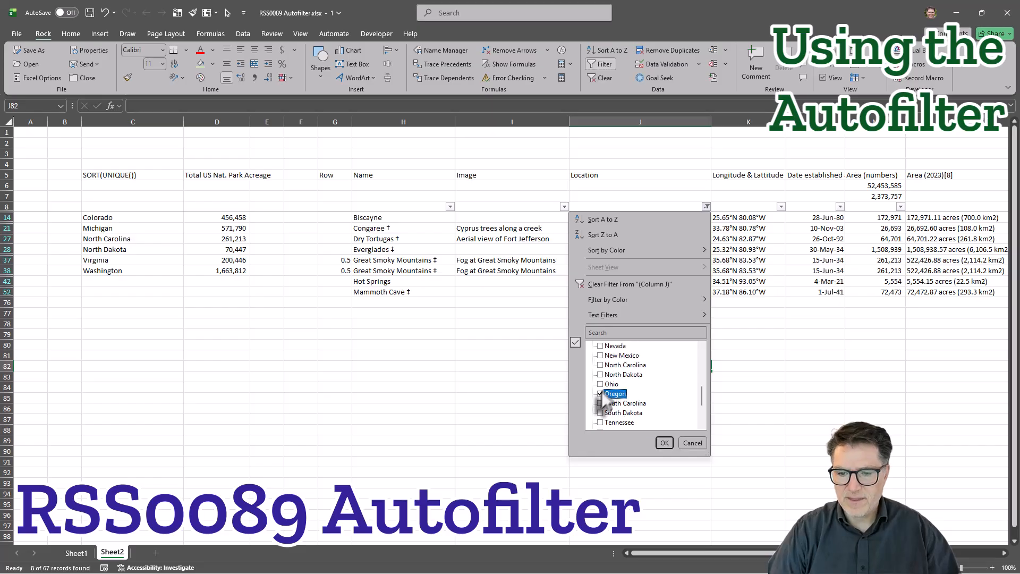
pyautogui.scroll(-1, 611, 391)
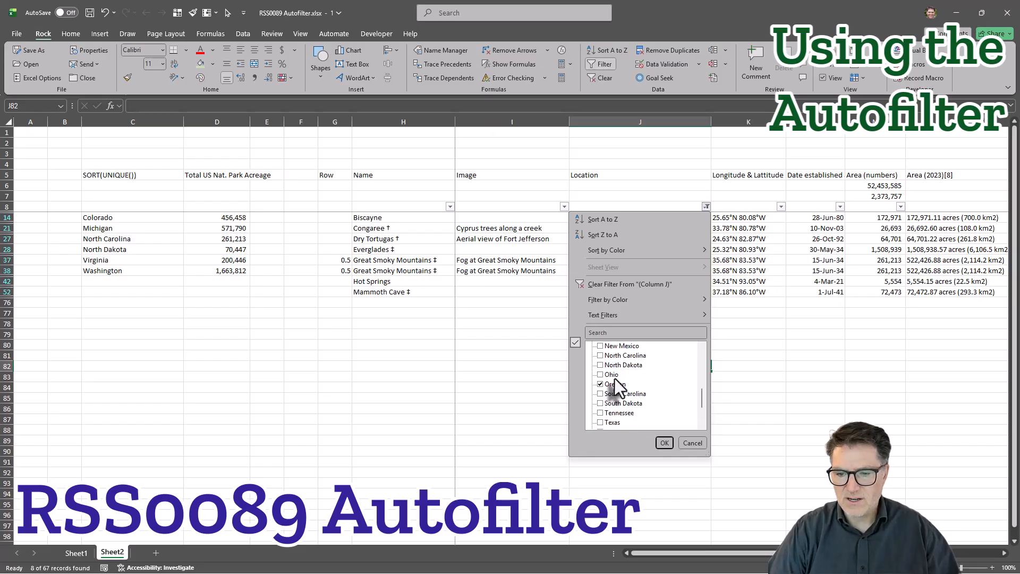
pyautogui.scroll(-3, 605, 372)
pyautogui.click(601, 403)
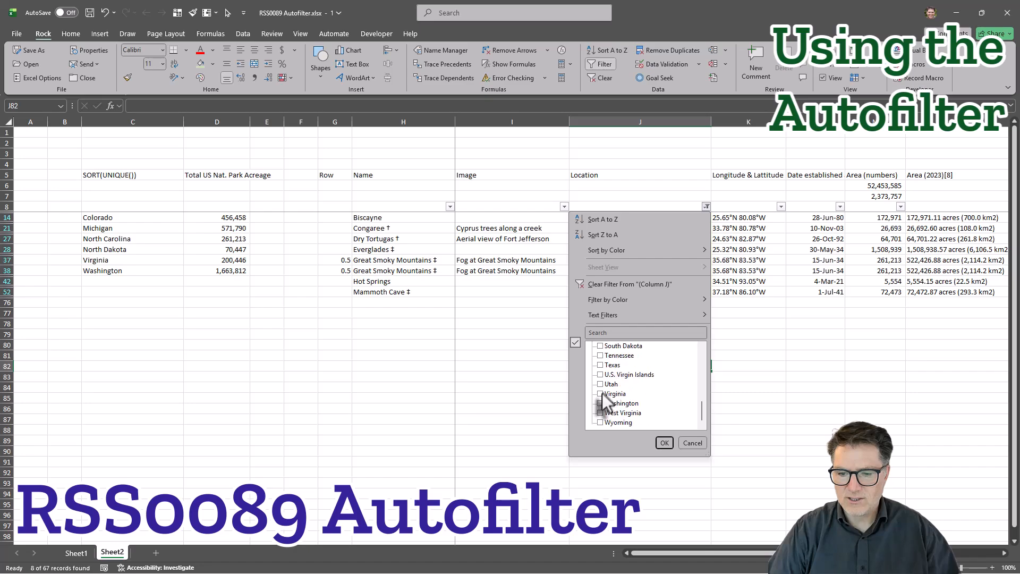
pyautogui.click(601, 423)
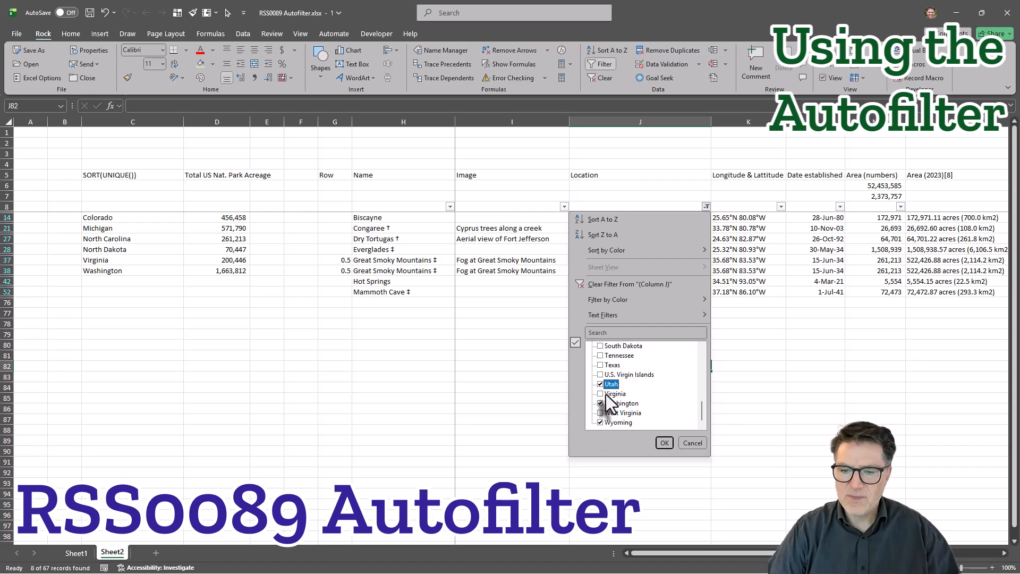
pyautogui.scroll(15, 619, 391)
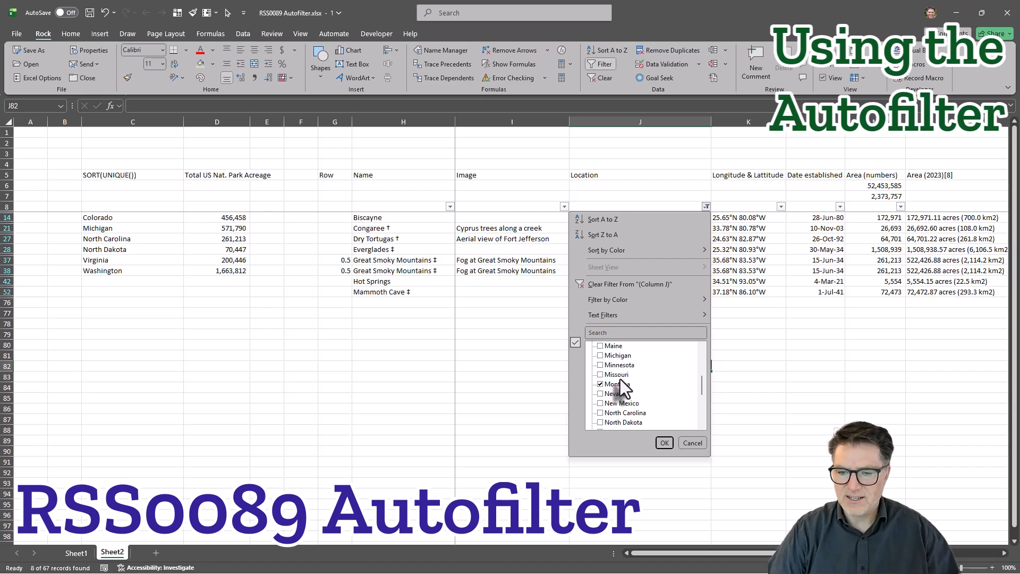
pyautogui.click(665, 443)
# Fill all filtered Location cells, from row 11 down to Utah in row 75, with light blue.
pyautogui.click(613, 216)
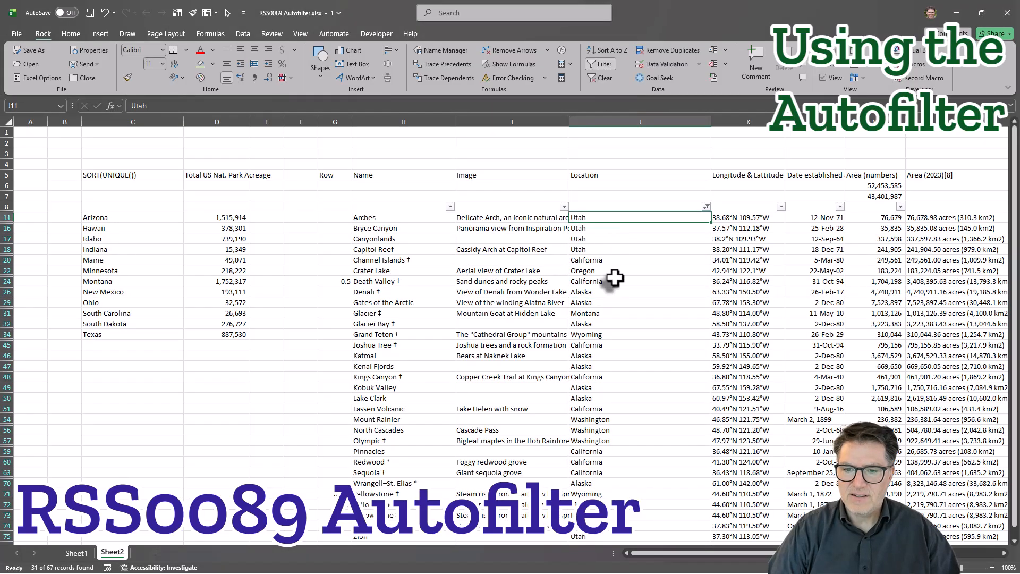
pyautogui.scroll(-10, 612, 280)
pyautogui.scroll(3, 613, 287)
pyautogui.moveTo(609, 316); pyautogui.dragTo(688, 215)
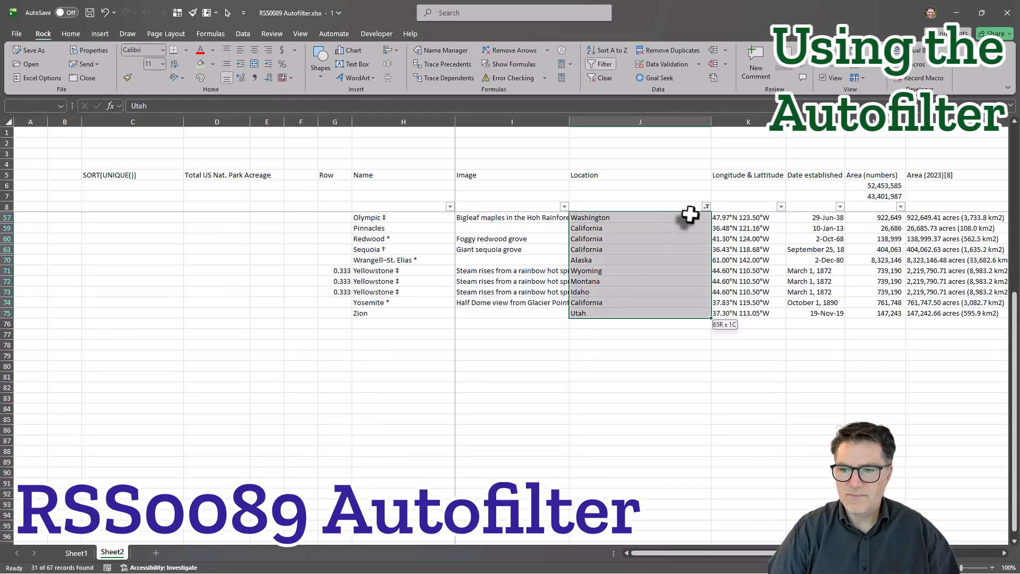
pyautogui.click(213, 65)
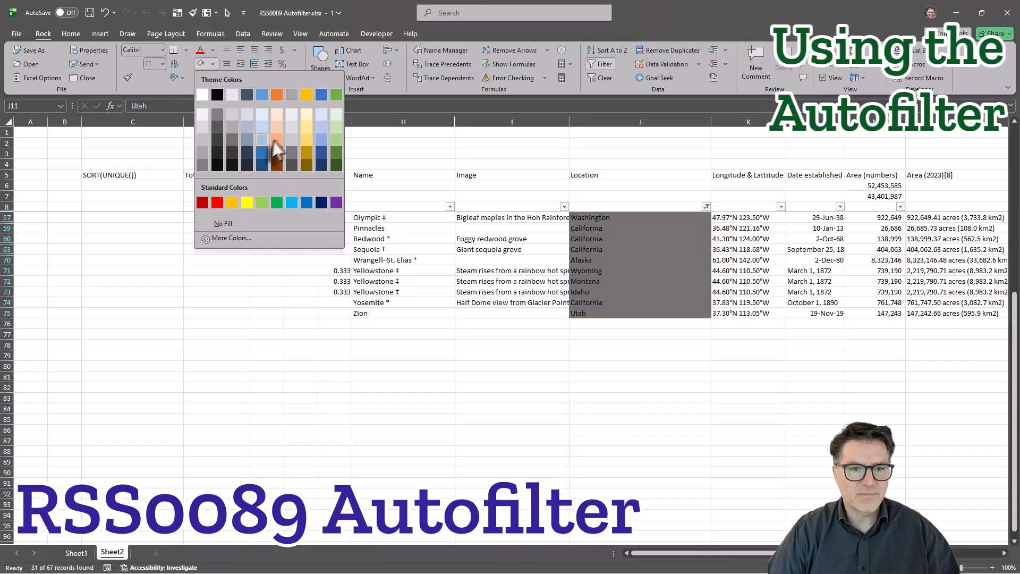
pyautogui.click(262, 128)
pyautogui.click(726, 405)
pyautogui.scroll(7, 726, 404)
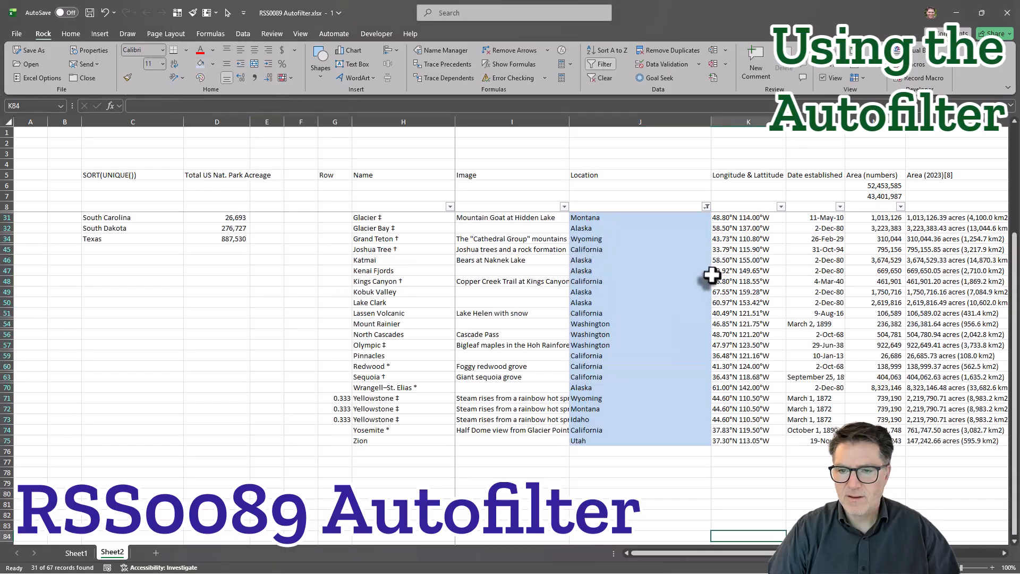
# Clear the filter from the Location column to show all park rows again.
pyautogui.click(707, 206)
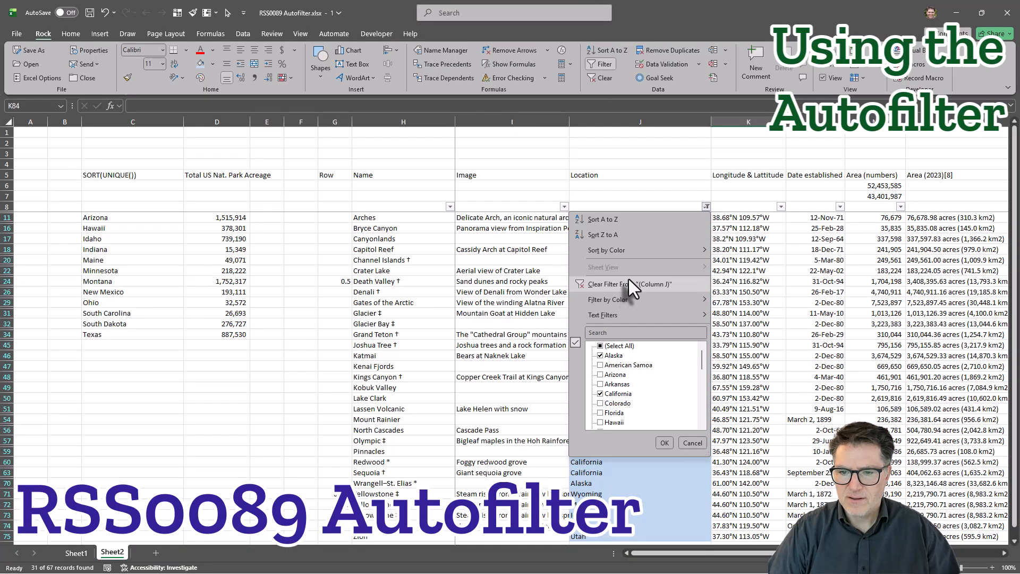
pyautogui.click(627, 281)
pyautogui.click(749, 334)
pyautogui.scroll(1, 701, 226)
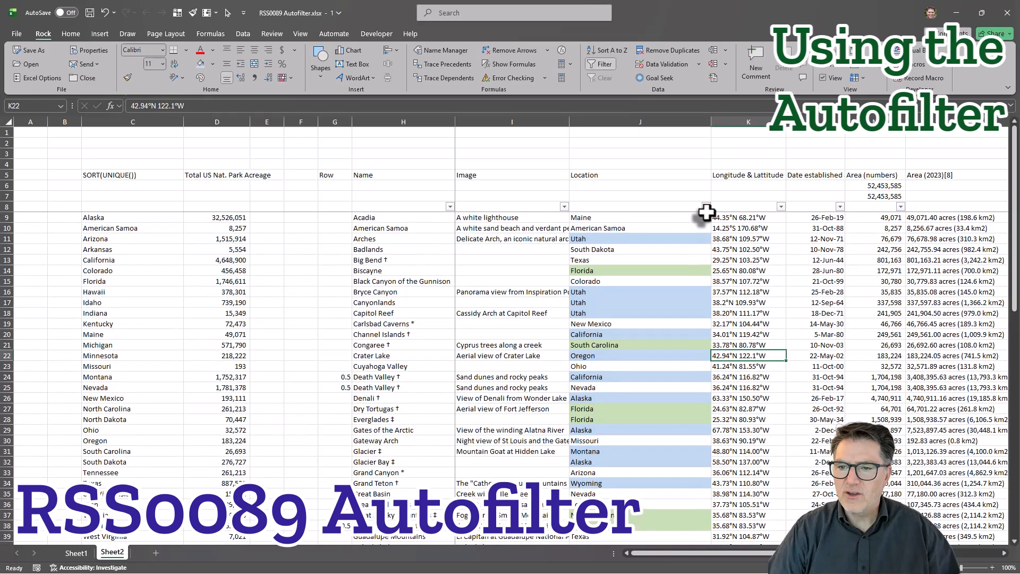
# Filter the Location column by the light blue cell color.
pyautogui.click(706, 206)
pyautogui.moveTo(617, 301)
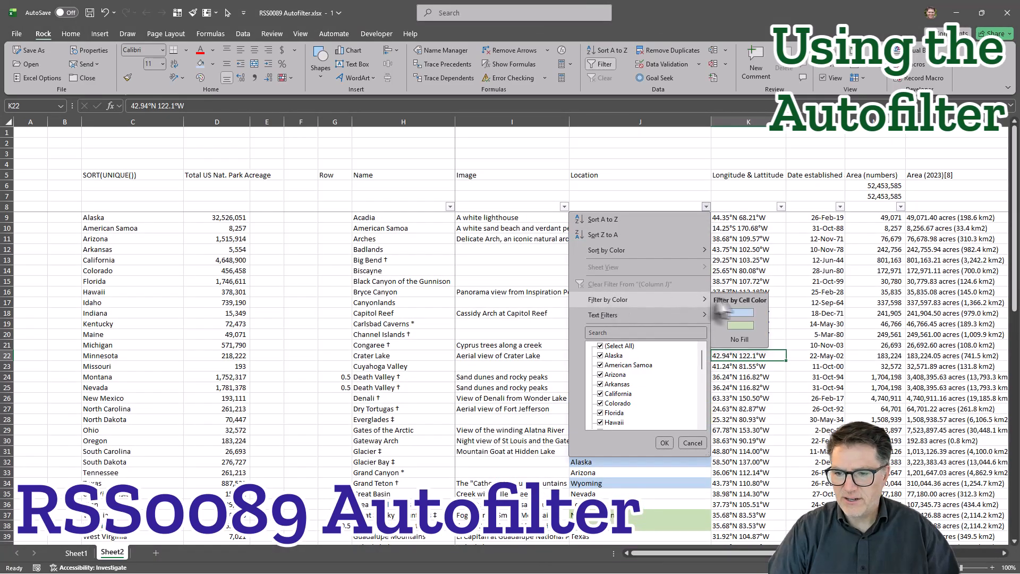
pyautogui.click(732, 311)
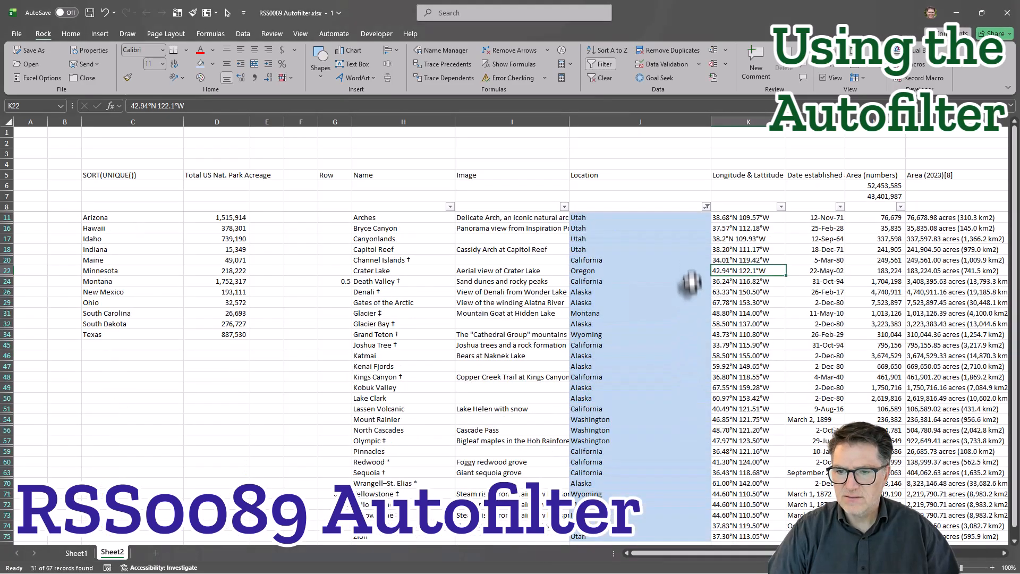
# Switch the Location column's color filter to the light green cells.
pyautogui.click(706, 207)
pyautogui.moveTo(697, 306)
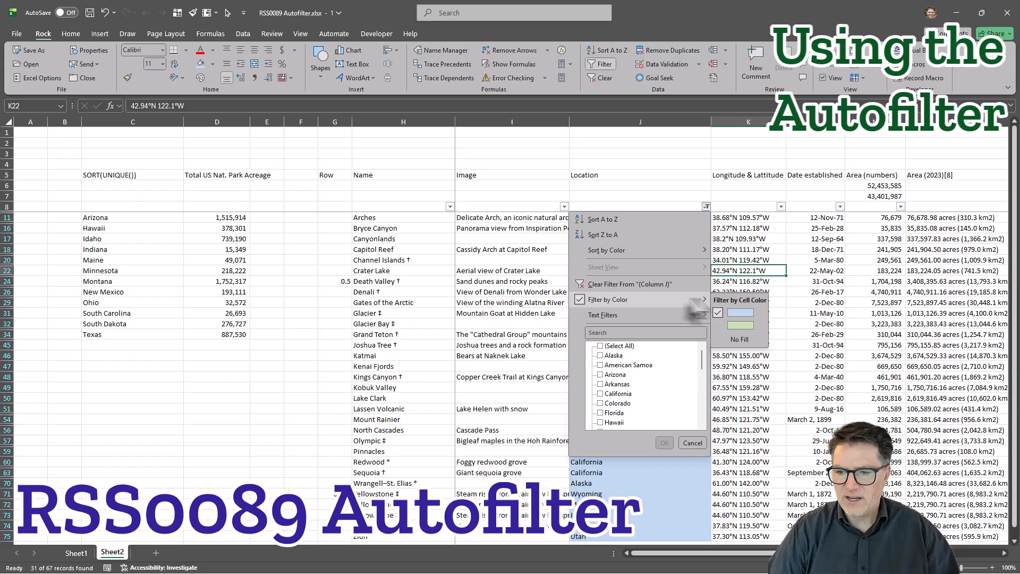
pyautogui.click(740, 325)
# Change the Location color filter to show only cells with no fill.
pyautogui.click(706, 206)
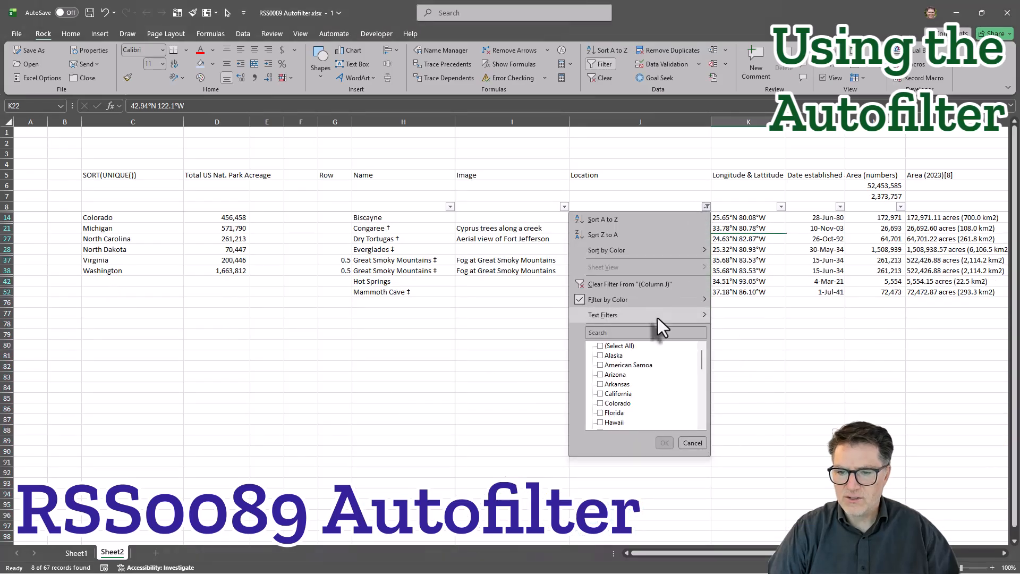
pyautogui.moveTo(675, 302)
pyautogui.click(729, 340)
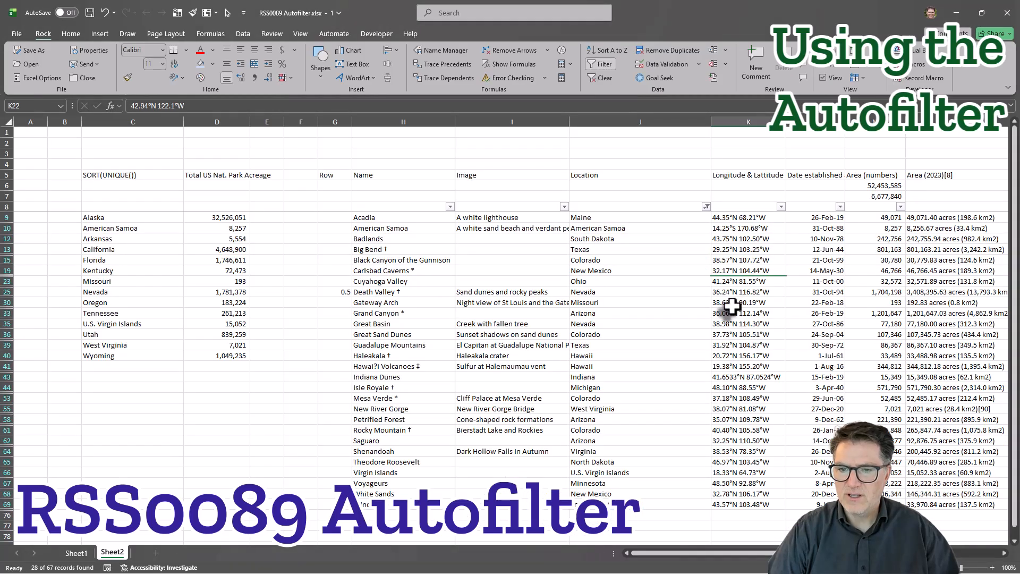
# Fill the Virginia location cell in the Shenandoah row with the same light green as the other green states.
pyautogui.click(619, 451)
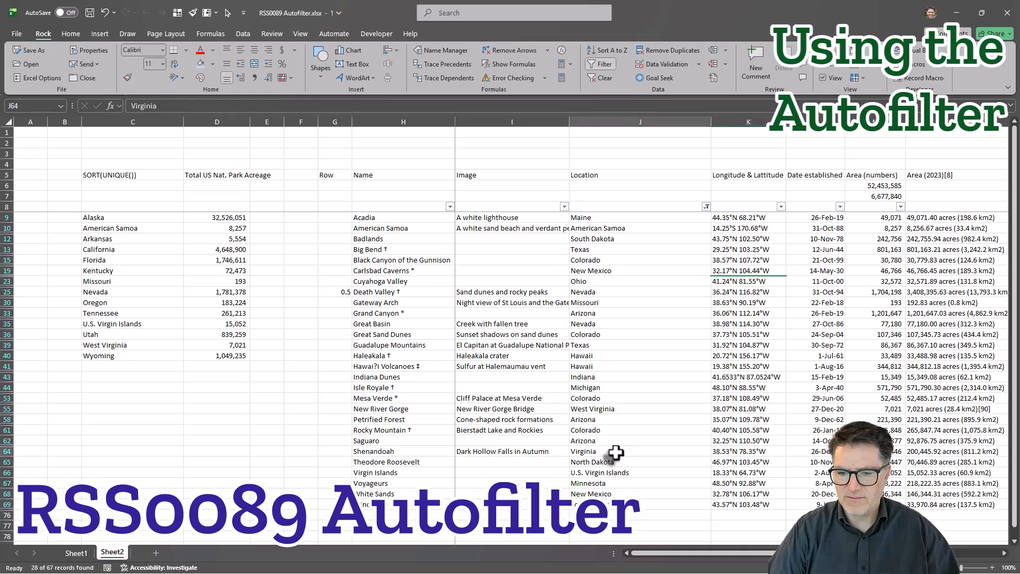
pyautogui.click(214, 63)
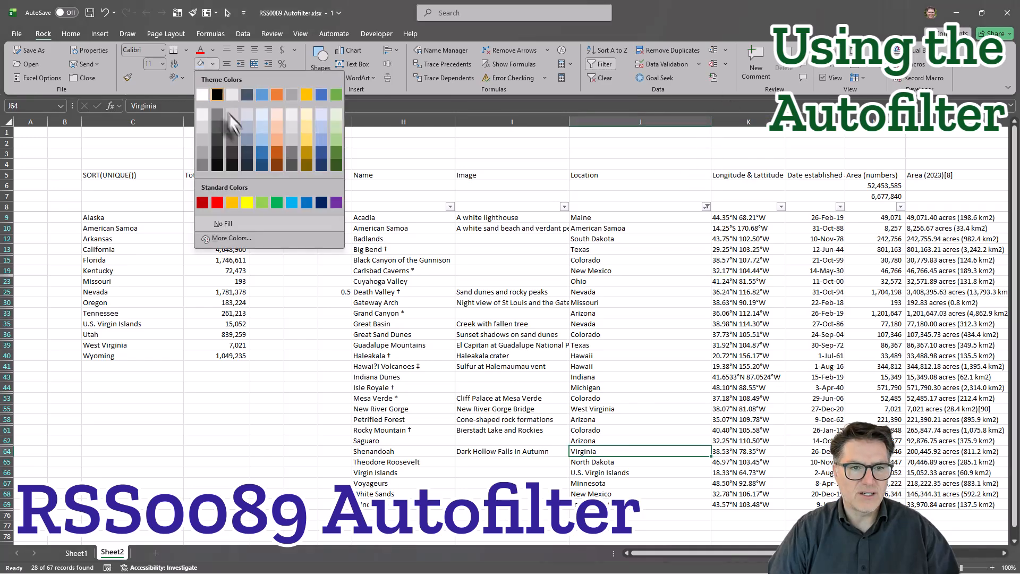
pyautogui.click(334, 129)
pyautogui.click(681, 319)
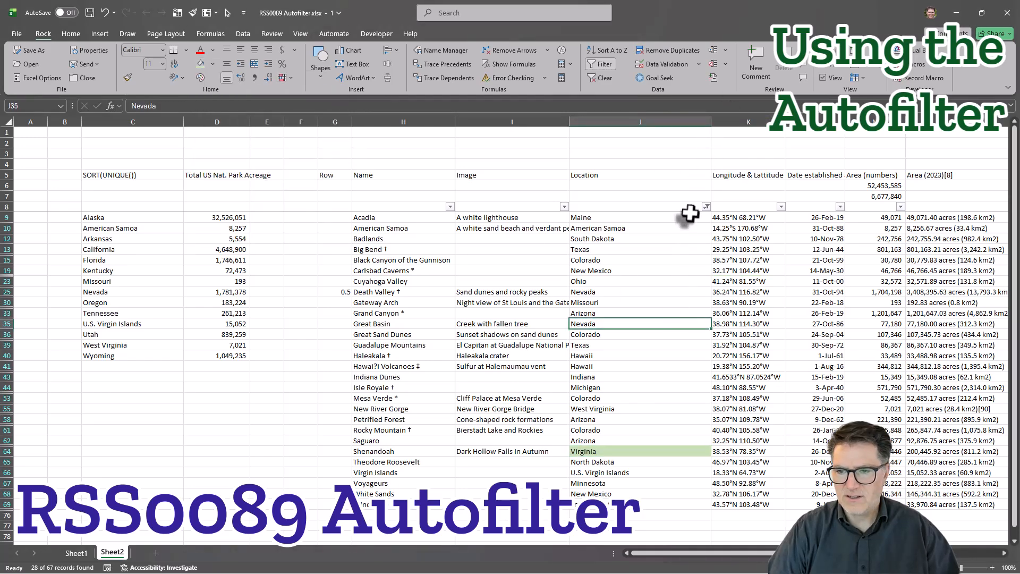
# Filter the Location column by the light green cell color to include the newly colored Virginia row.
pyautogui.click(706, 206)
pyautogui.moveTo(601, 297)
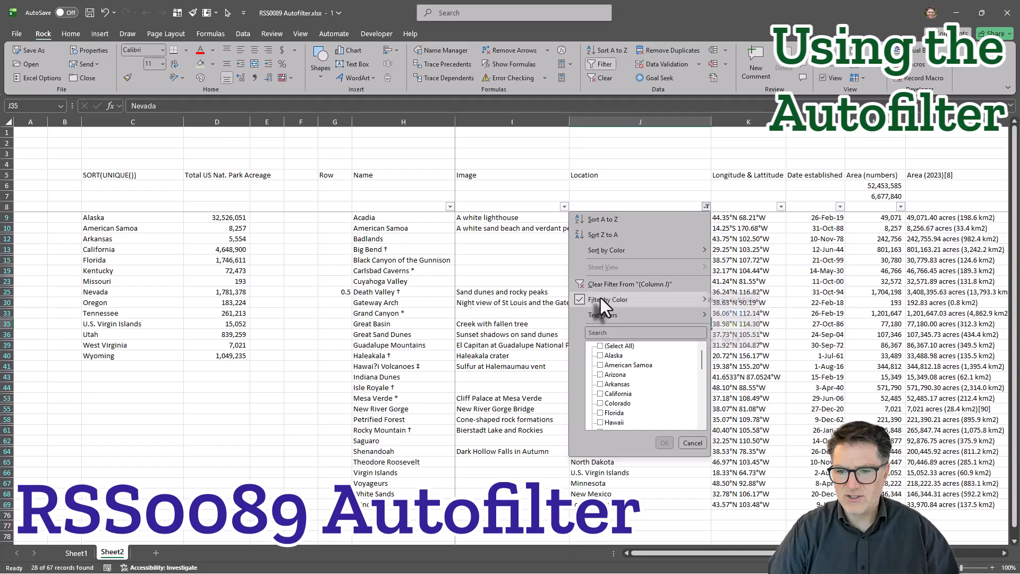
pyautogui.click(740, 324)
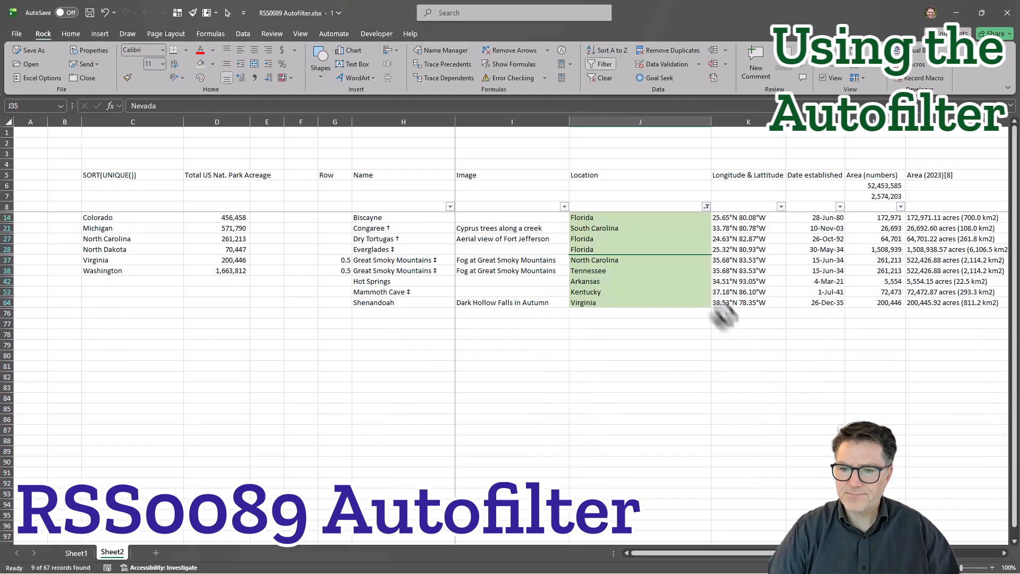
# Apply a custom text filter to the Location column showing rows that contain "North".
pyautogui.click(707, 206)
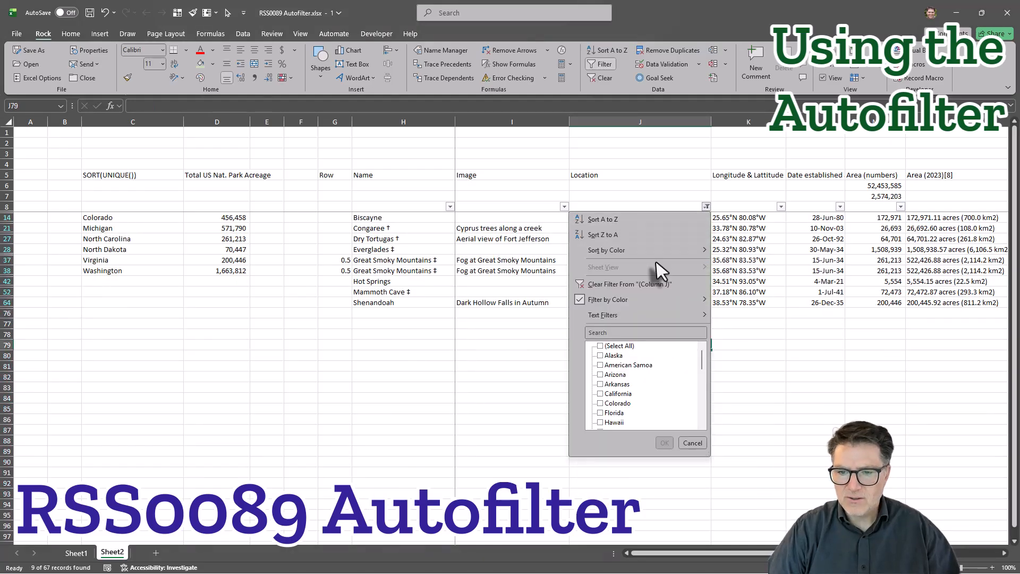
pyautogui.moveTo(622, 315)
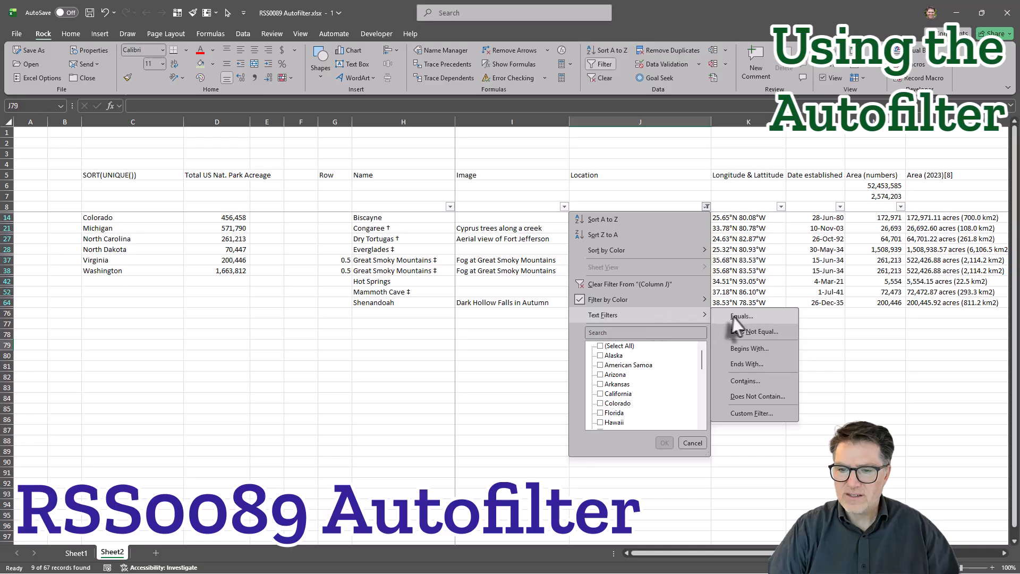
pyautogui.click(745, 385)
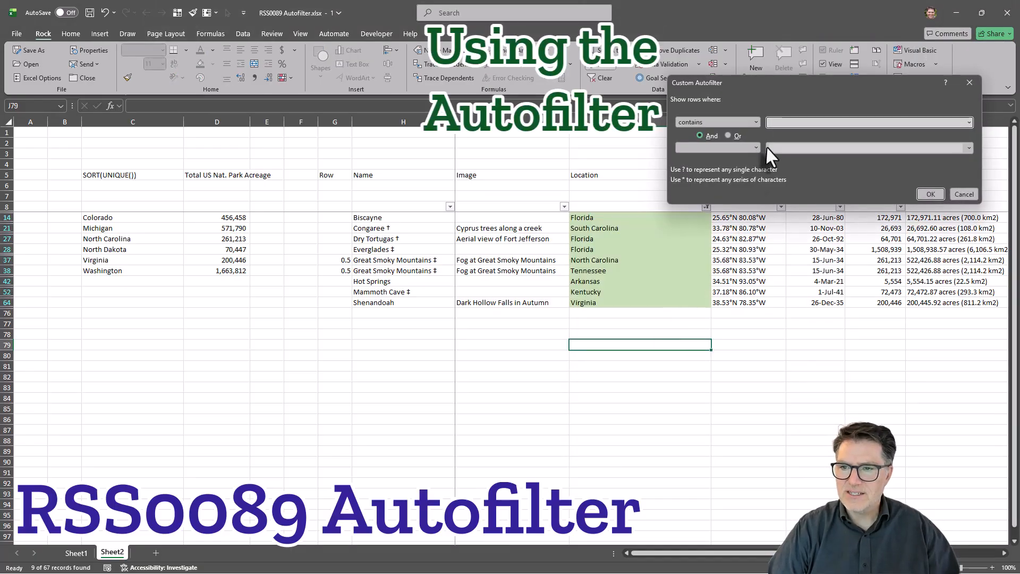
pyautogui.write('North')
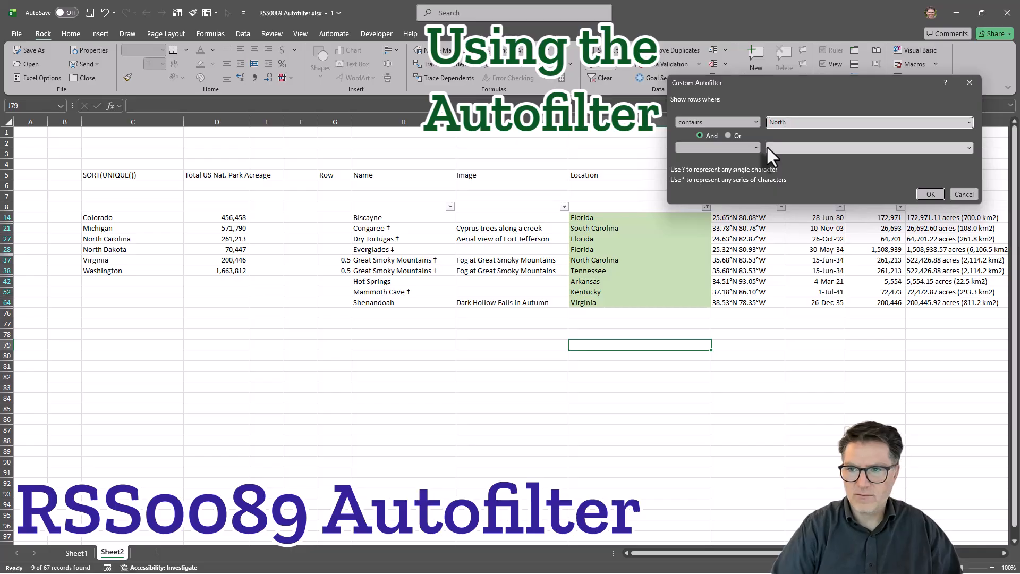
pyautogui.click(930, 194)
pyautogui.click(707, 207)
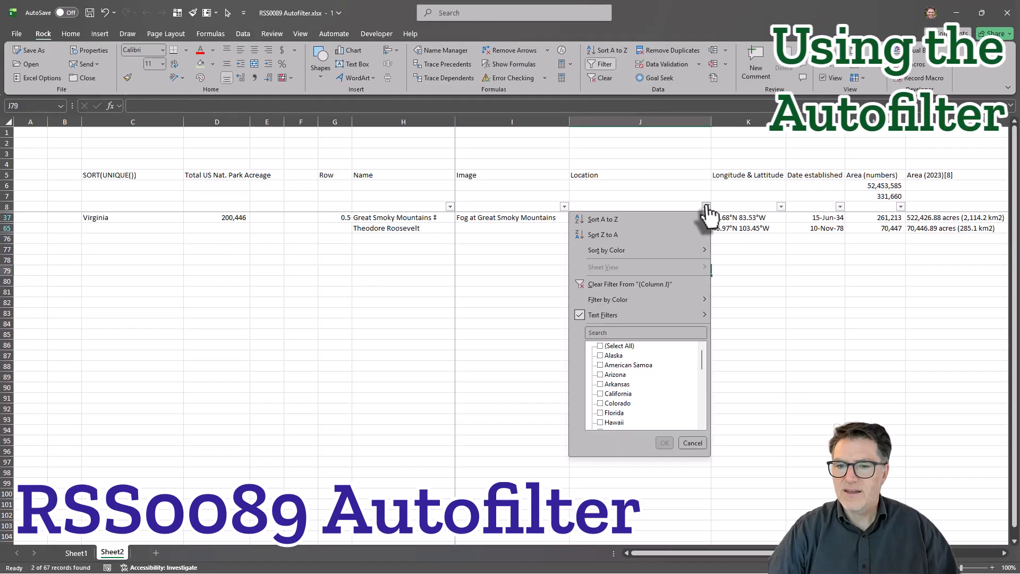
pyautogui.click(692, 169)
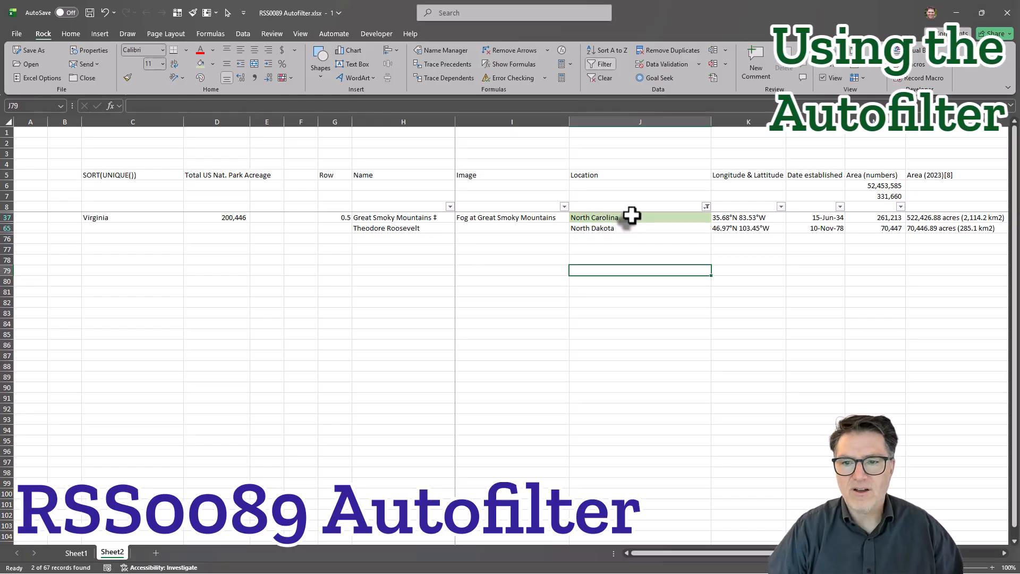
# Replace the Location text filter with a filter on the light green cell color.
pyautogui.click(706, 206)
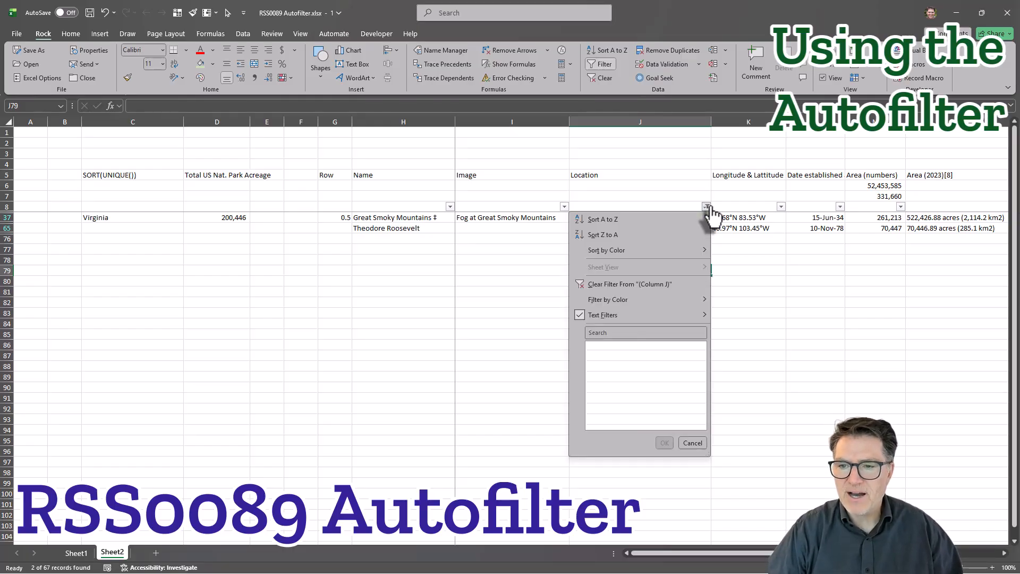
pyautogui.moveTo(654, 298)
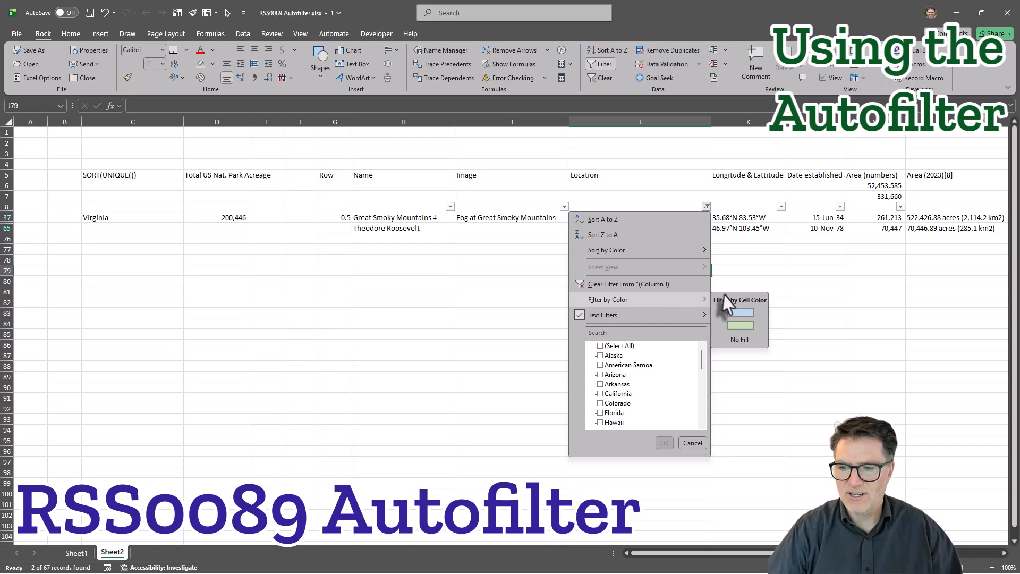
pyautogui.scroll(-3, 654, 376)
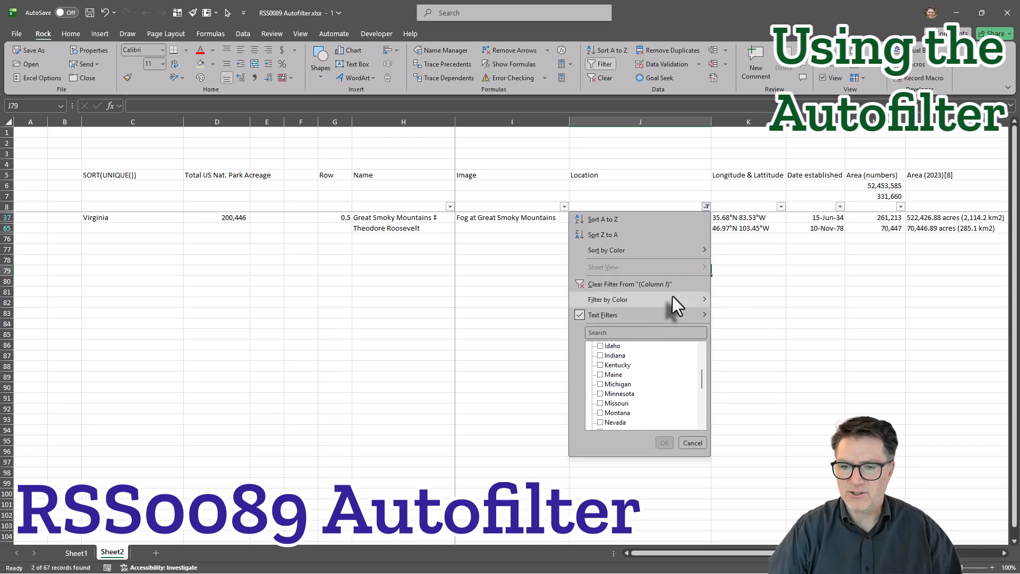
pyautogui.click(740, 324)
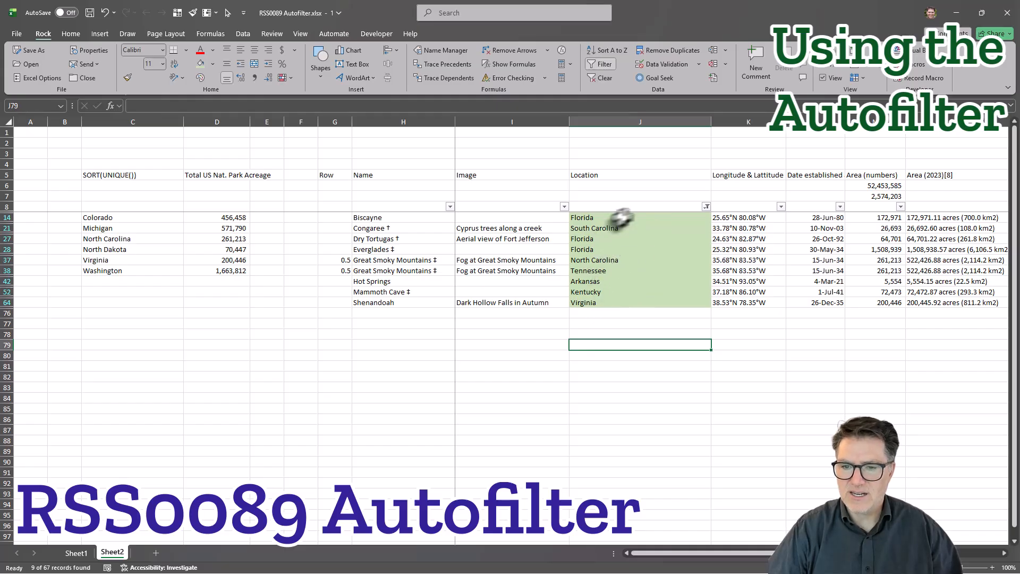
# Look over the color and text filter options for Location, and clear the filter from that column.
pyautogui.click(706, 206)
pyautogui.moveTo(657, 304)
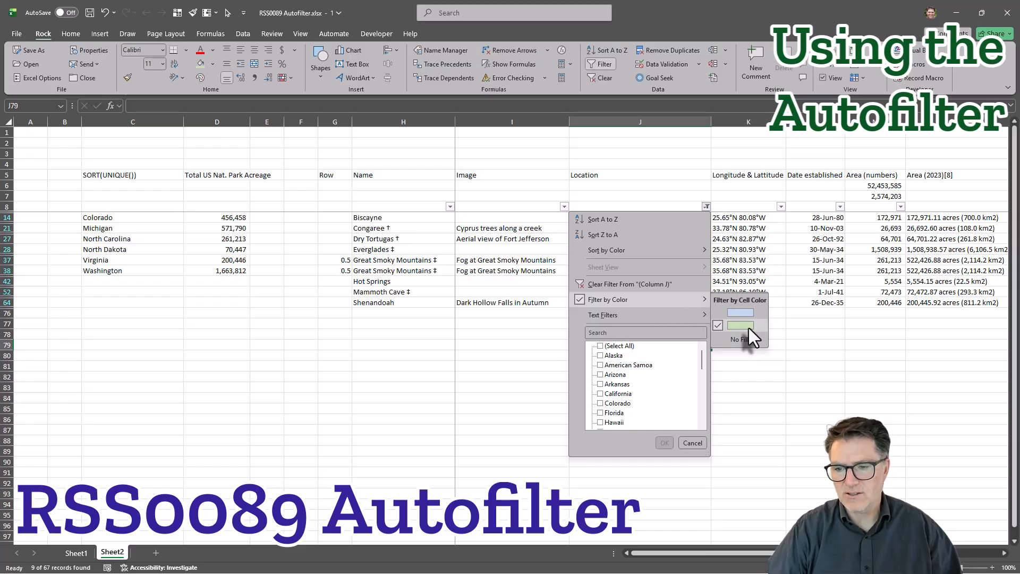
pyautogui.moveTo(617, 317)
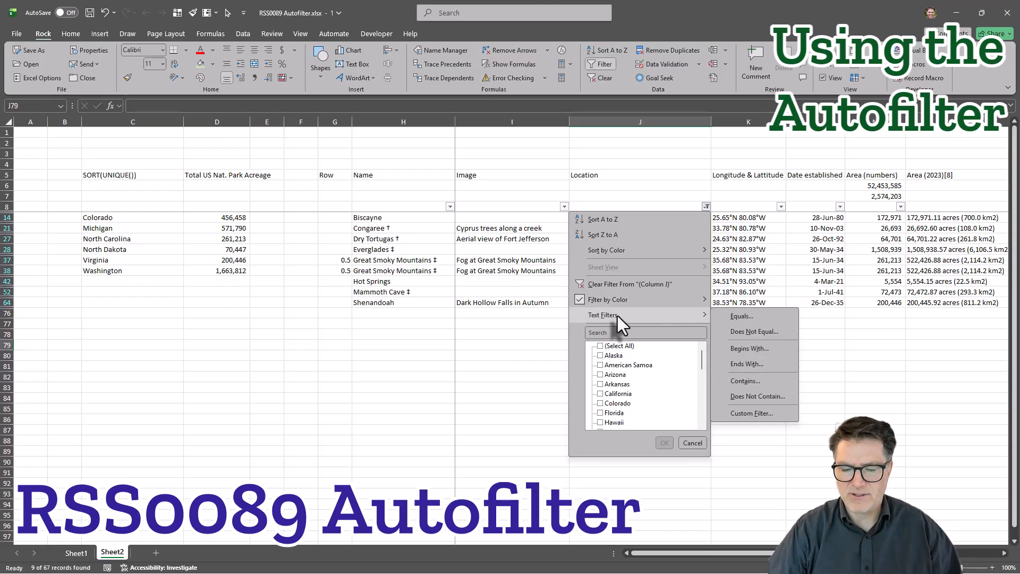
pyautogui.click(638, 285)
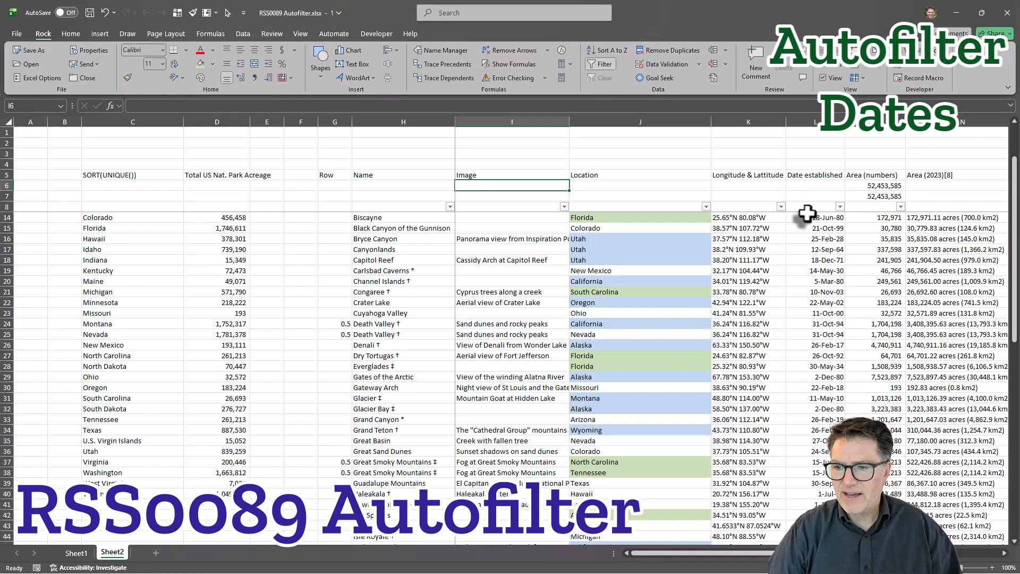
# Open the Date established filter, deselect all dates, and expand the year 1980 into its months.
pyautogui.hscroll(1, 803, 215)
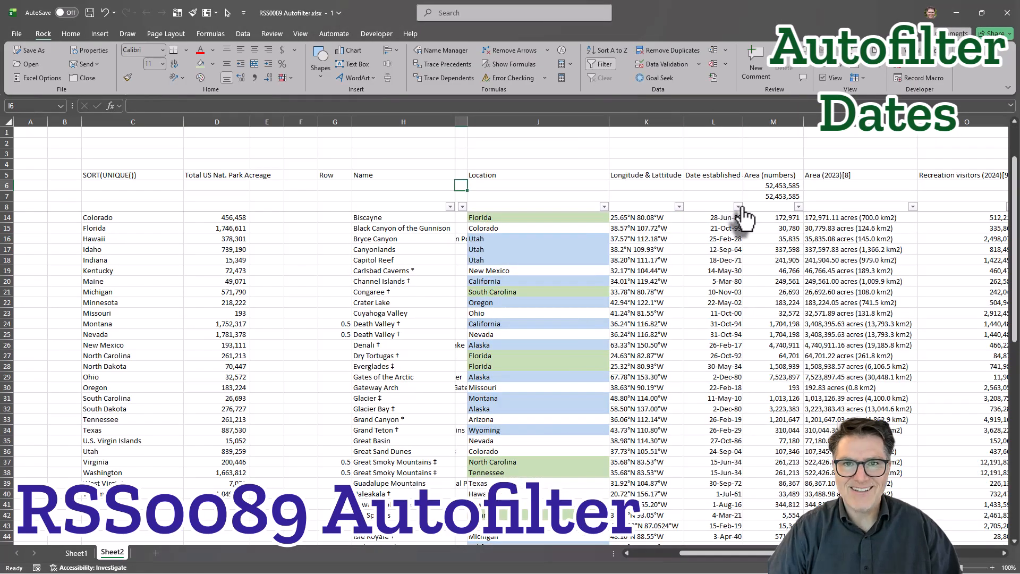
pyautogui.click(738, 206)
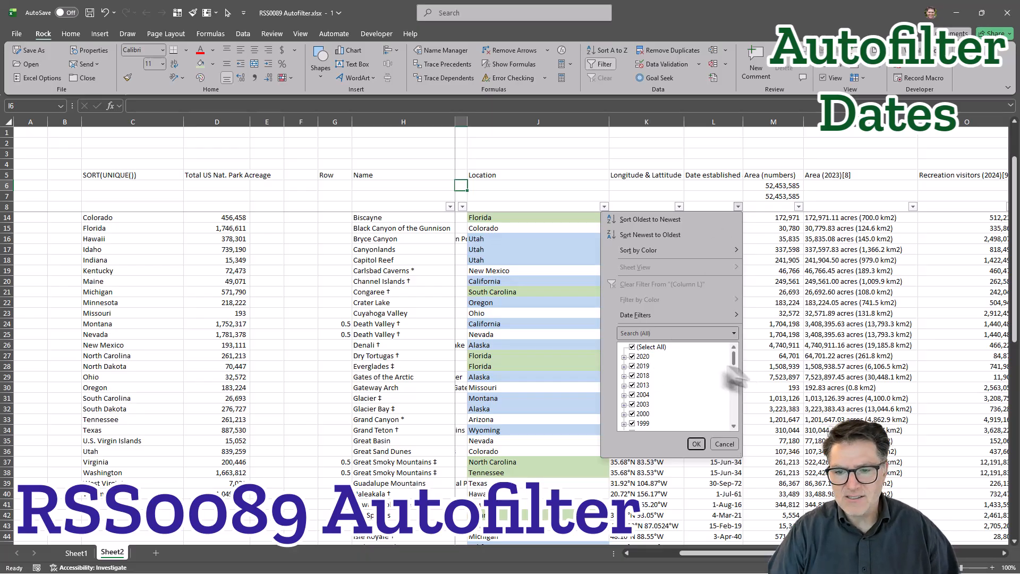
pyautogui.click(632, 347)
pyautogui.scroll(-3, 628, 385)
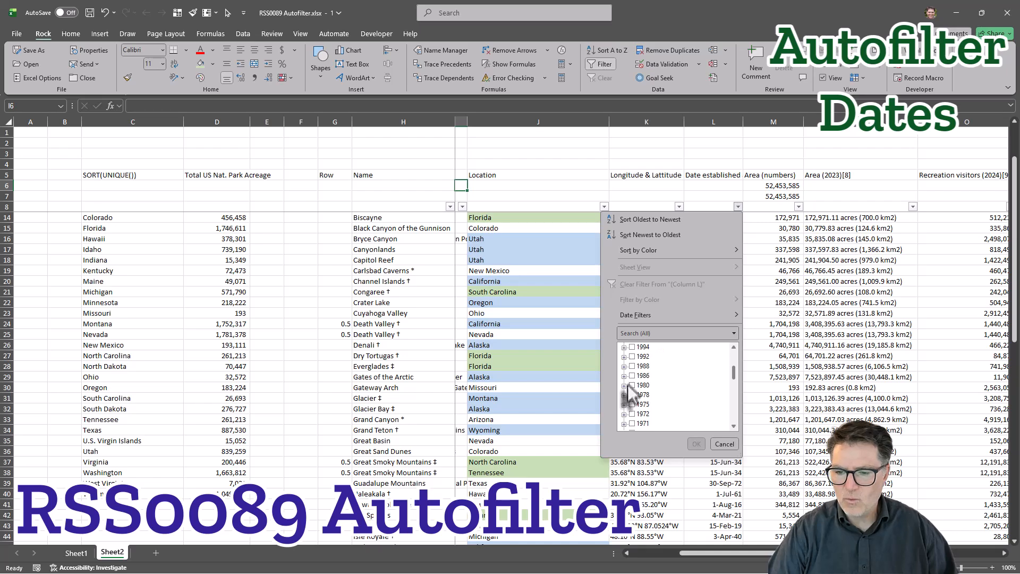
pyautogui.click(625, 385)
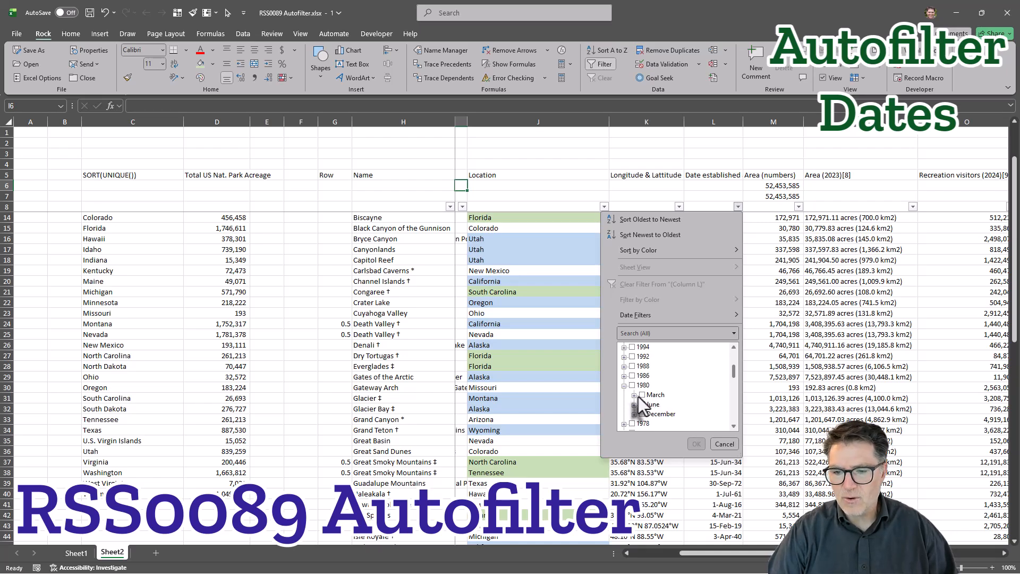
# Select March, June and December under 1980 in the date filter, and deselect the whole year.
pyautogui.click(642, 395)
pyautogui.click(642, 404)
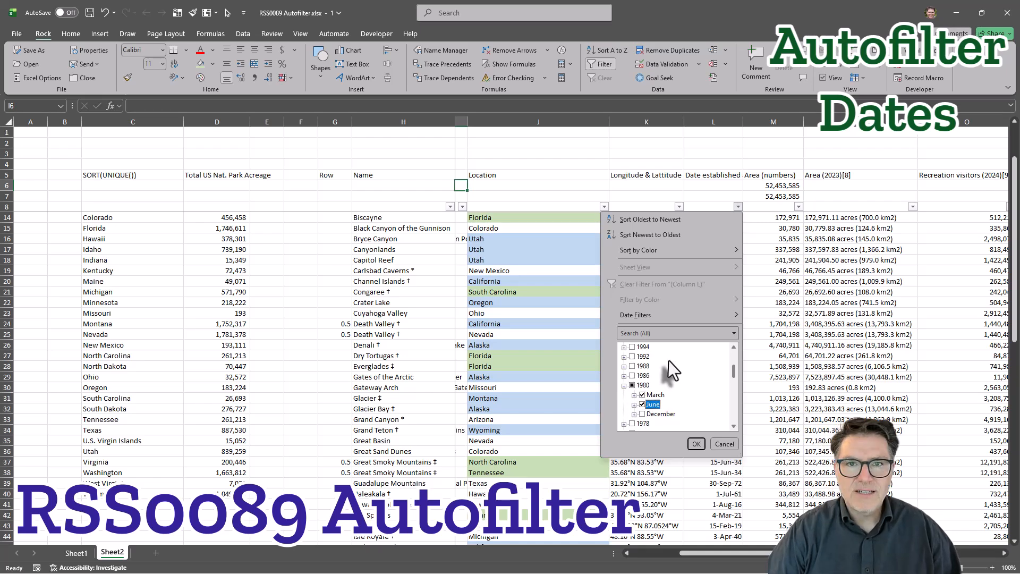
pyautogui.click(642, 414)
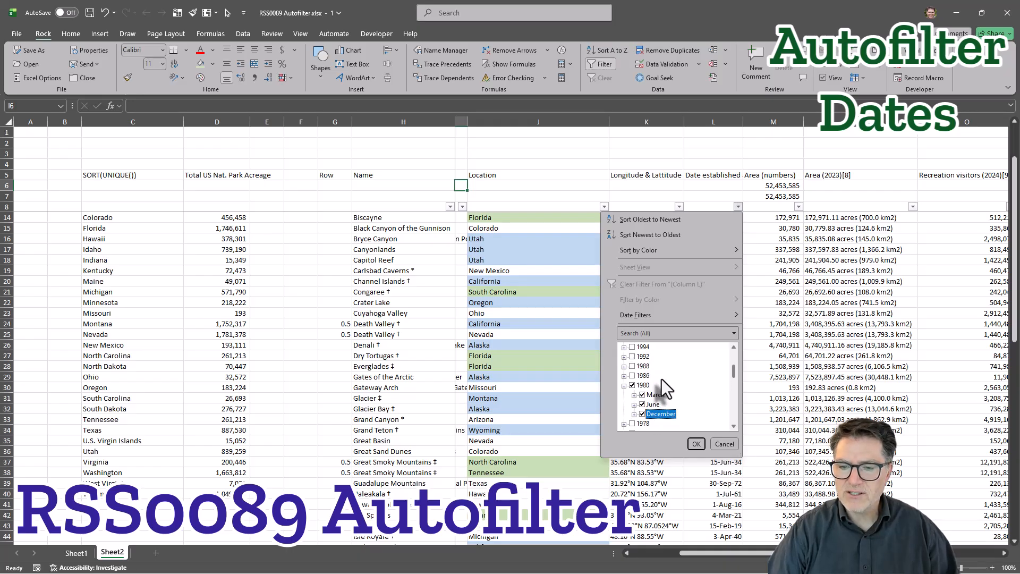
pyautogui.click(632, 385)
# Reselect the three months under 1980 one by one, and deselect December and the rest of the year.
pyautogui.click(642, 395)
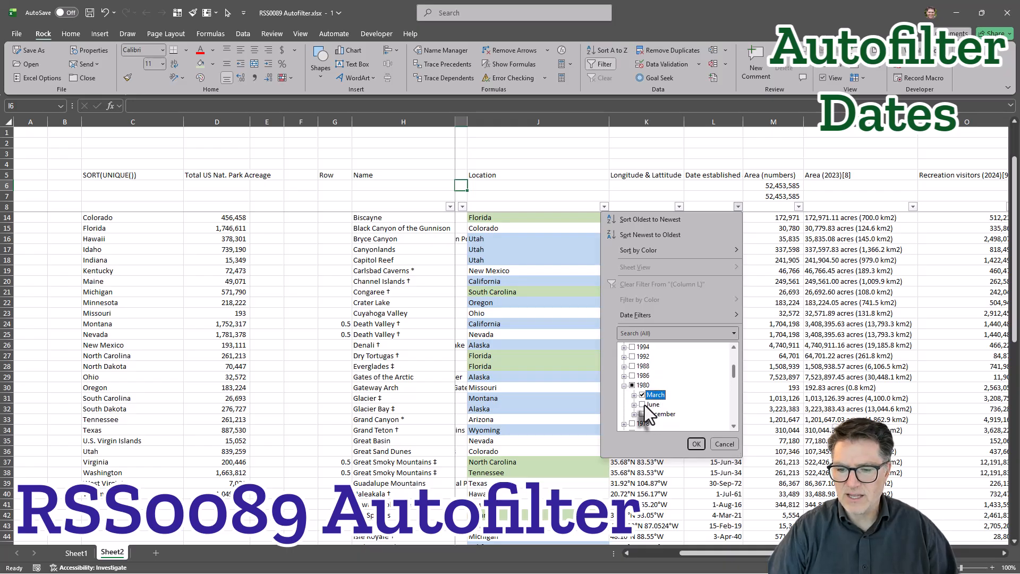
pyautogui.click(645, 403)
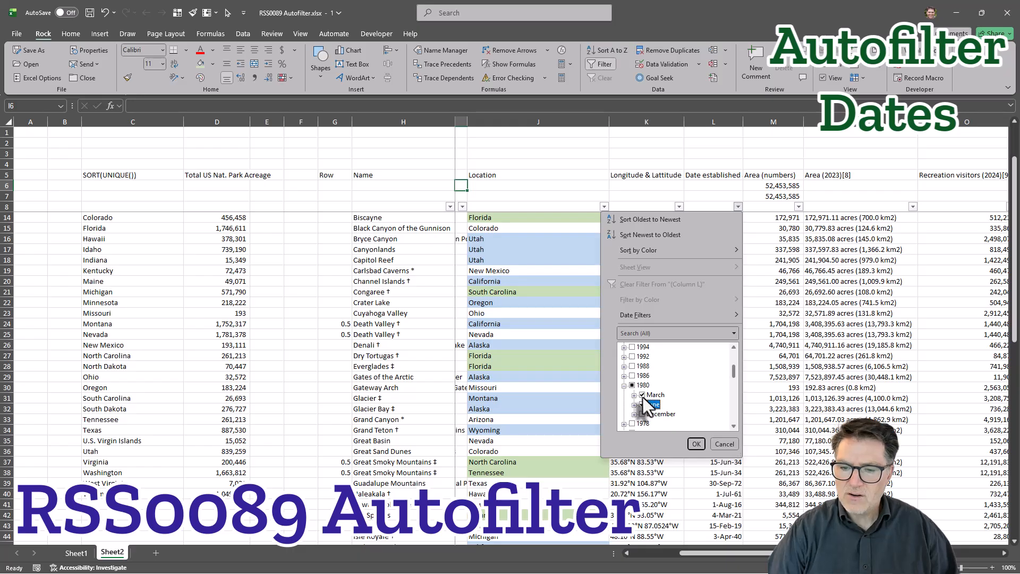
pyautogui.click(642, 414)
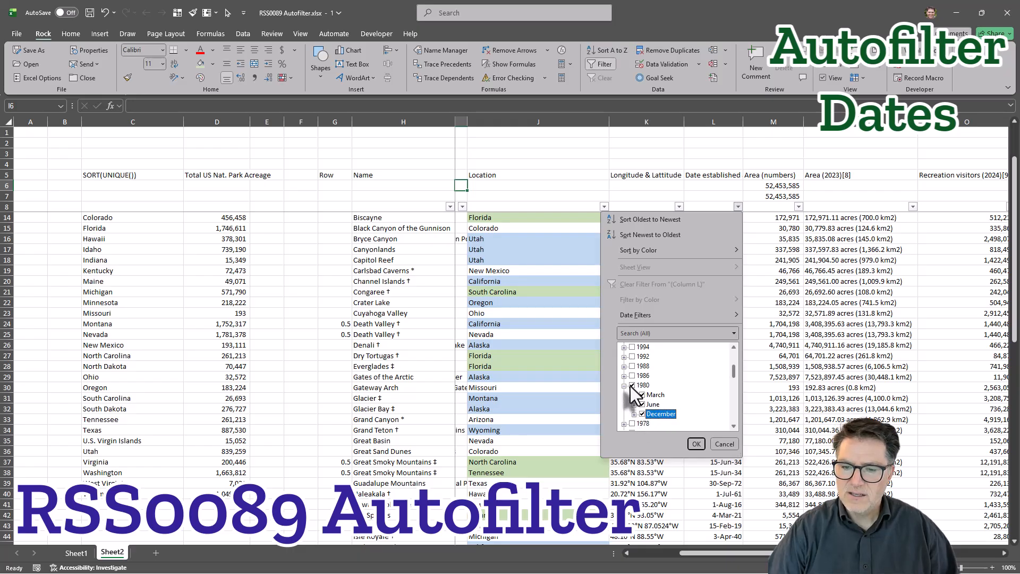
pyautogui.click(642, 414)
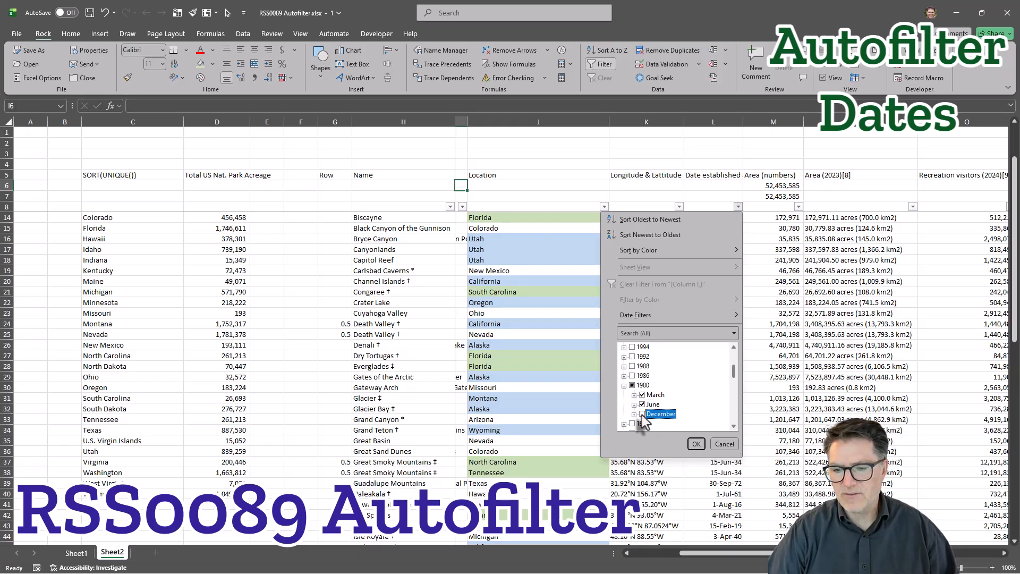
pyautogui.doubleClick(632, 386)
pyautogui.scroll(-8, 661, 382)
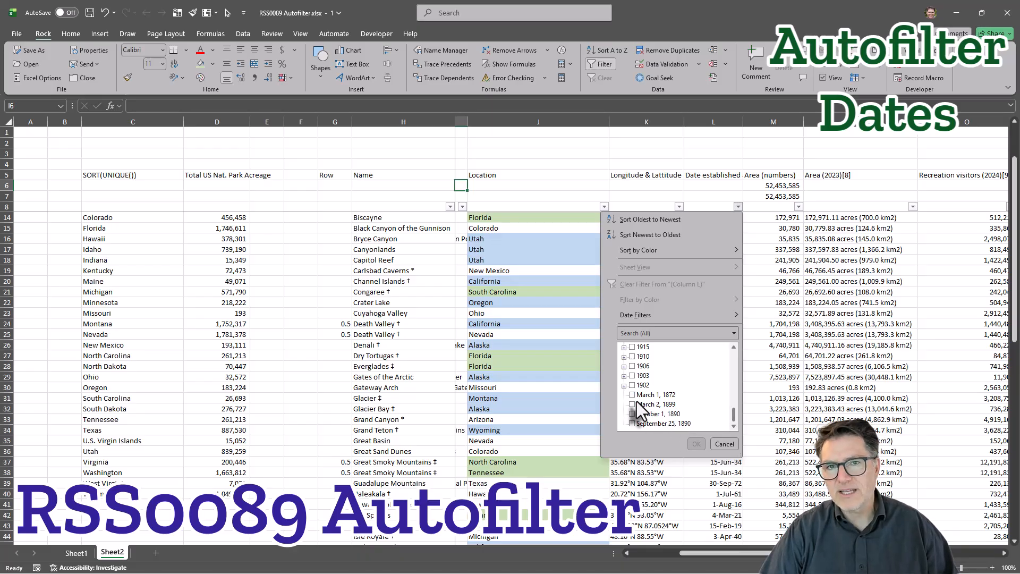
pyautogui.scroll(6, 640, 393)
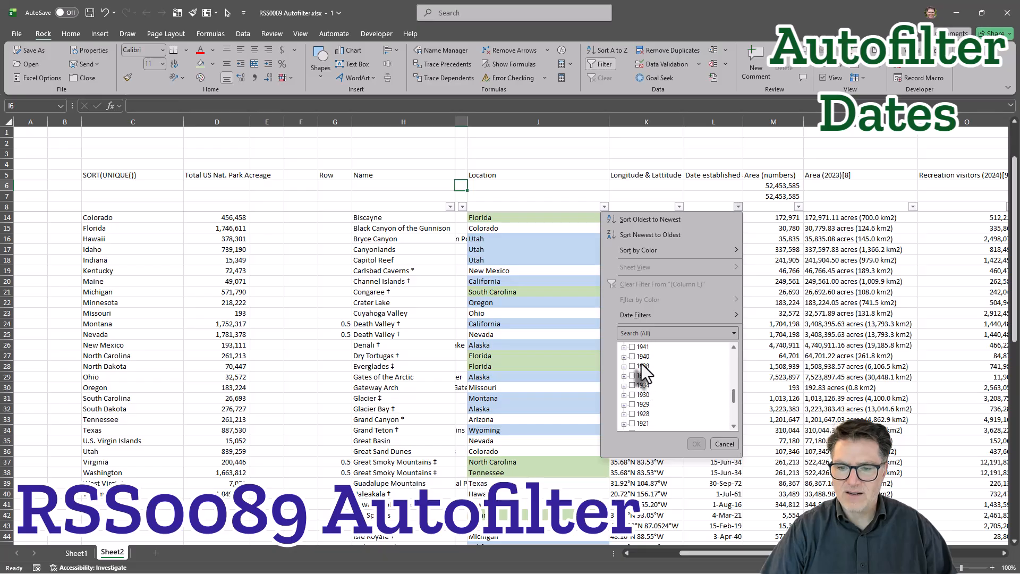
# Start a custom filter for Date established and set its first condition to is after or equal to 31-Oct-94.
pyautogui.scroll(5, 632, 368)
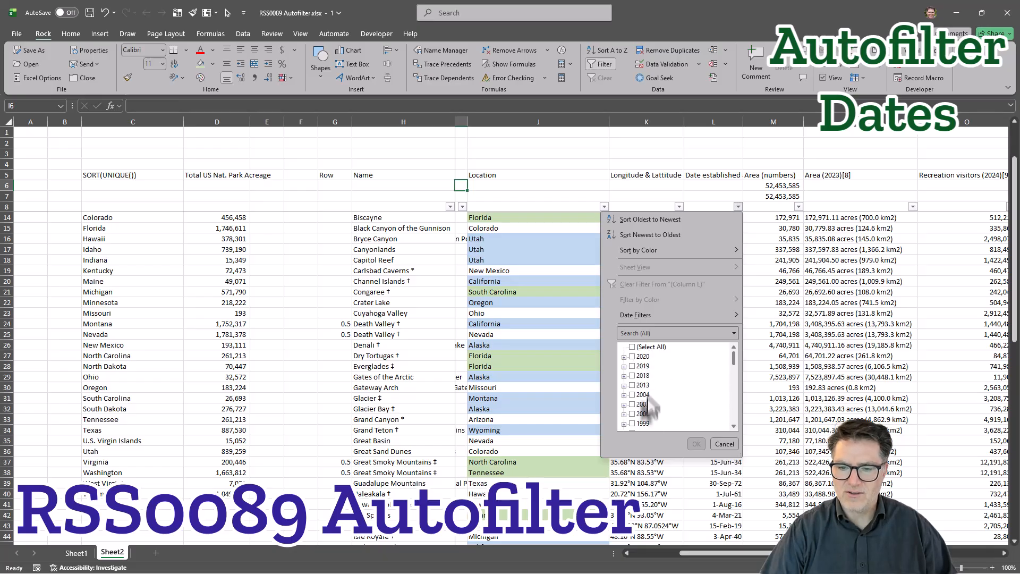
pyautogui.click(625, 376)
pyautogui.moveTo(664, 314)
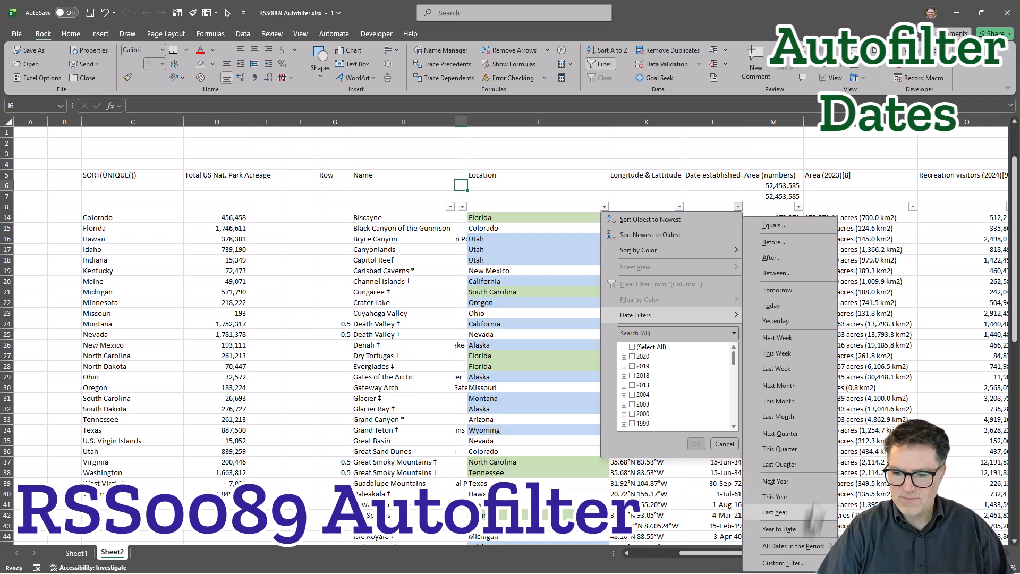
pyautogui.click(781, 563)
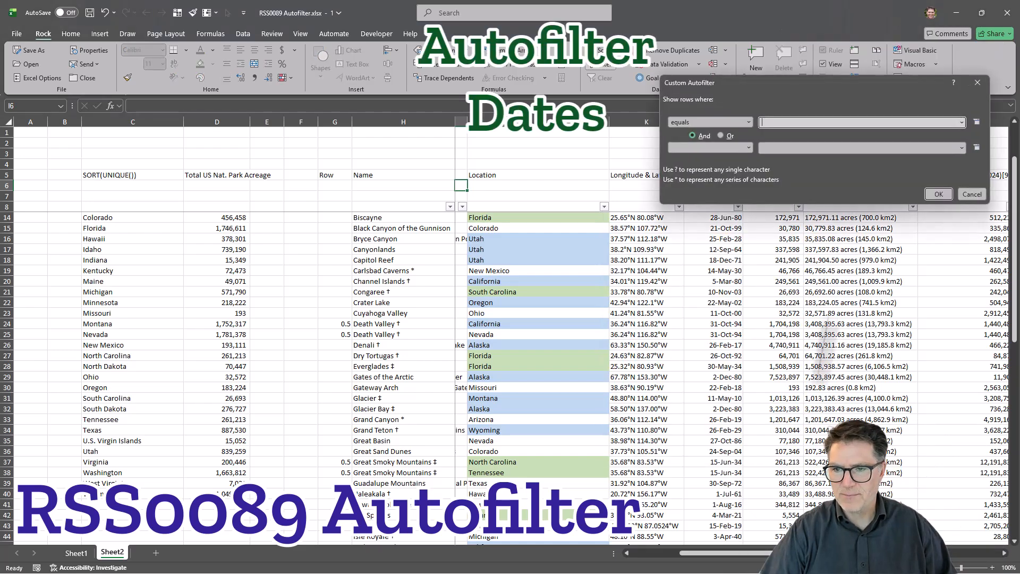
pyautogui.click(749, 122)
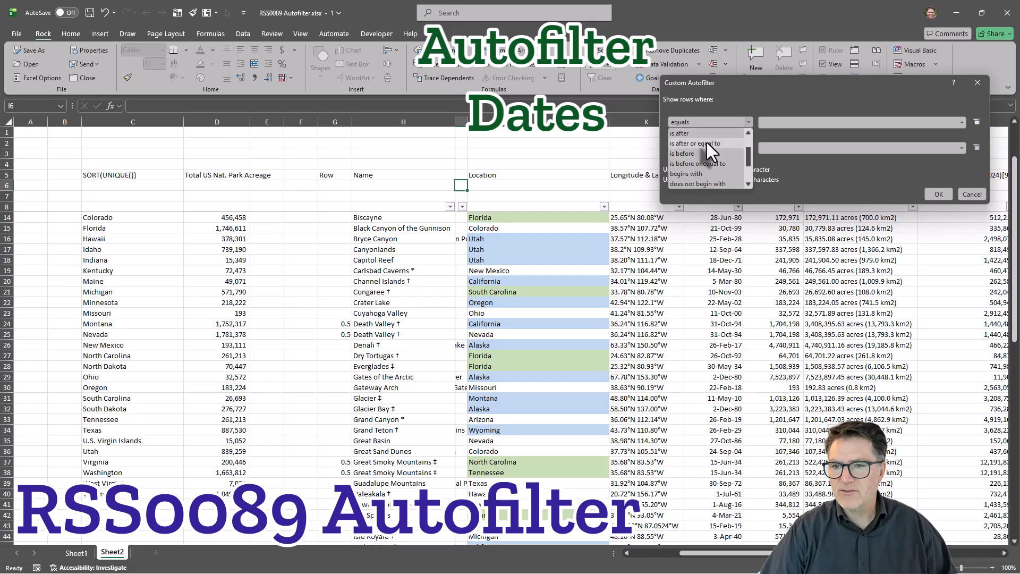
pyautogui.click(707, 143)
pyautogui.click(963, 120)
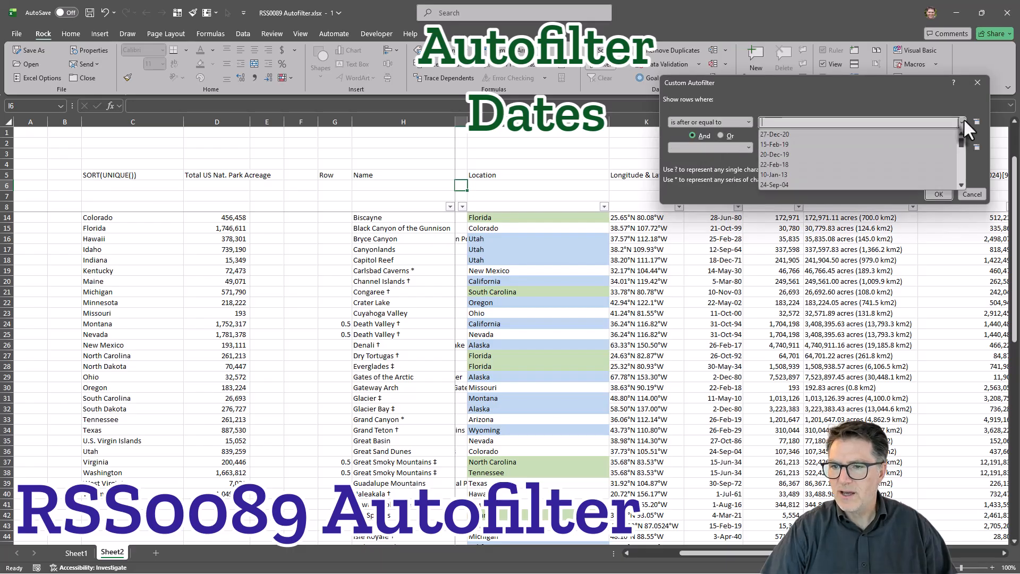
pyautogui.scroll(-5, 835, 161)
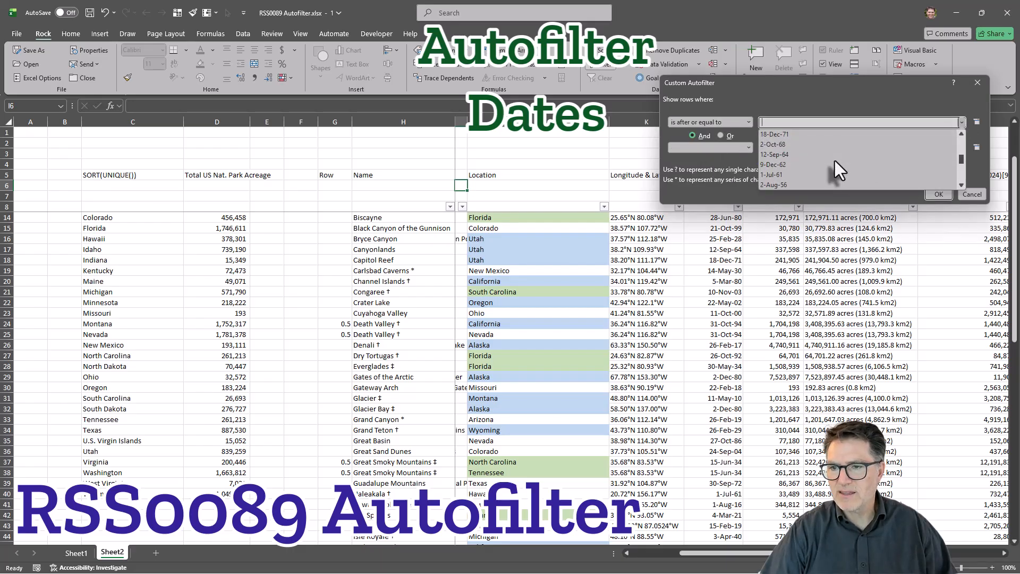
pyautogui.scroll(3, 834, 161)
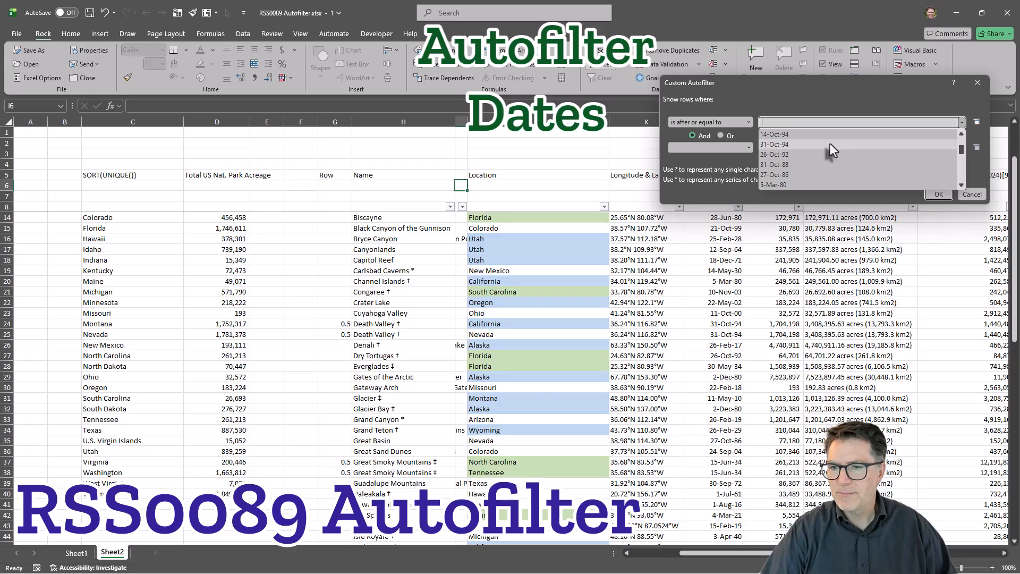
pyautogui.click(830, 143)
# Set the second condition to is before or equal to 11-Oct-00, combined with And, and apply the custom date filter.
pyautogui.click(712, 148)
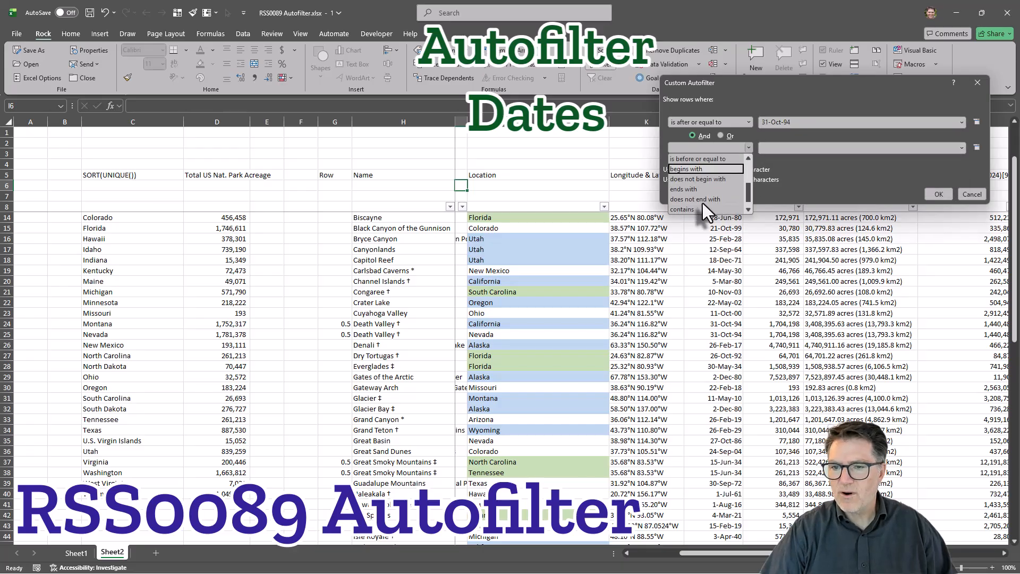
pyautogui.scroll(3, 703, 203)
pyautogui.click(706, 188)
pyautogui.click(791, 147)
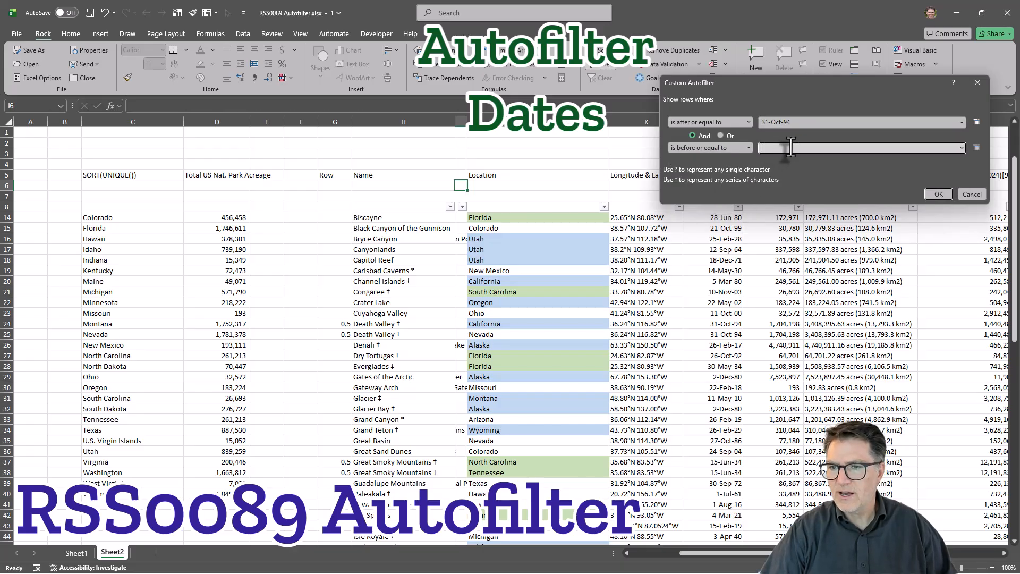
pyautogui.click(961, 147)
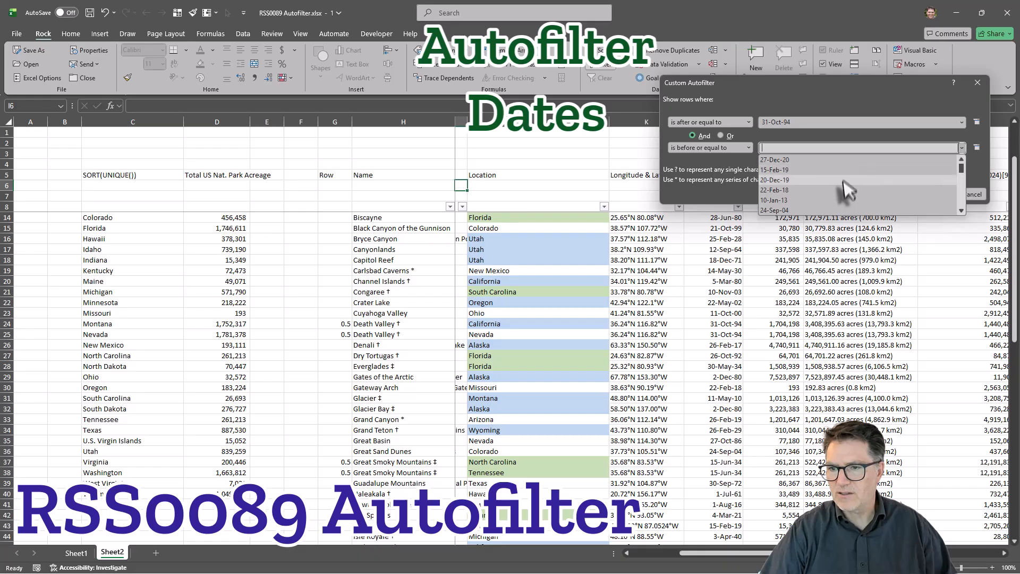
pyautogui.scroll(-2, 843, 184)
pyautogui.click(817, 173)
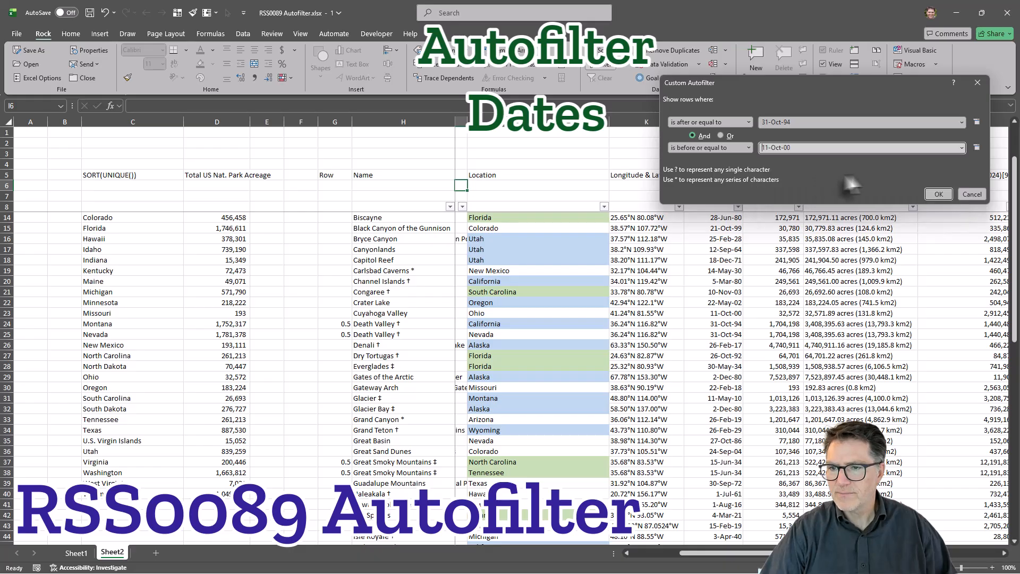
pyautogui.click(939, 196)
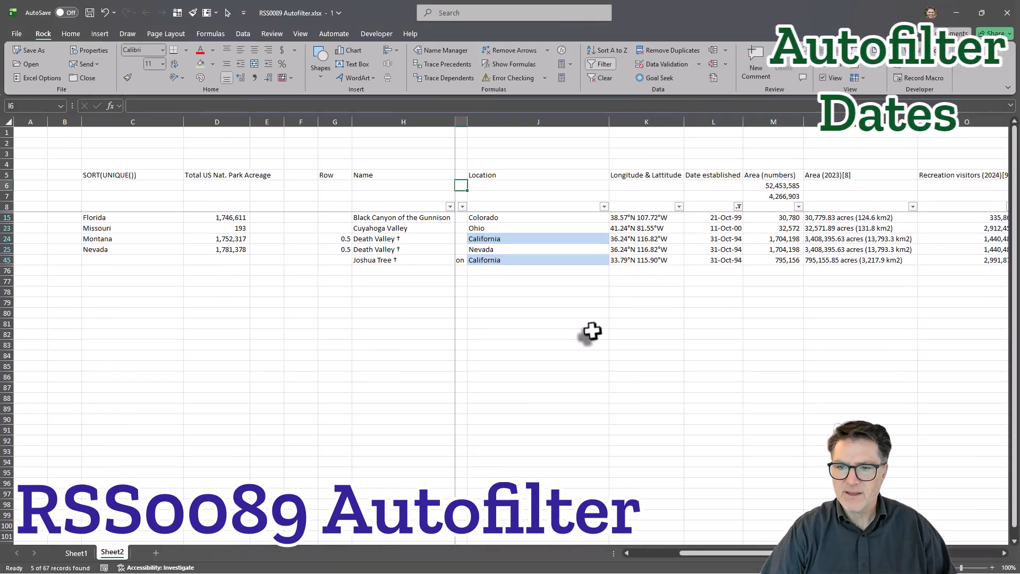
# Check the filtered dates, and clear the filter from the Date established column.
pyautogui.moveTo(723, 220); pyautogui.dragTo(729, 266)
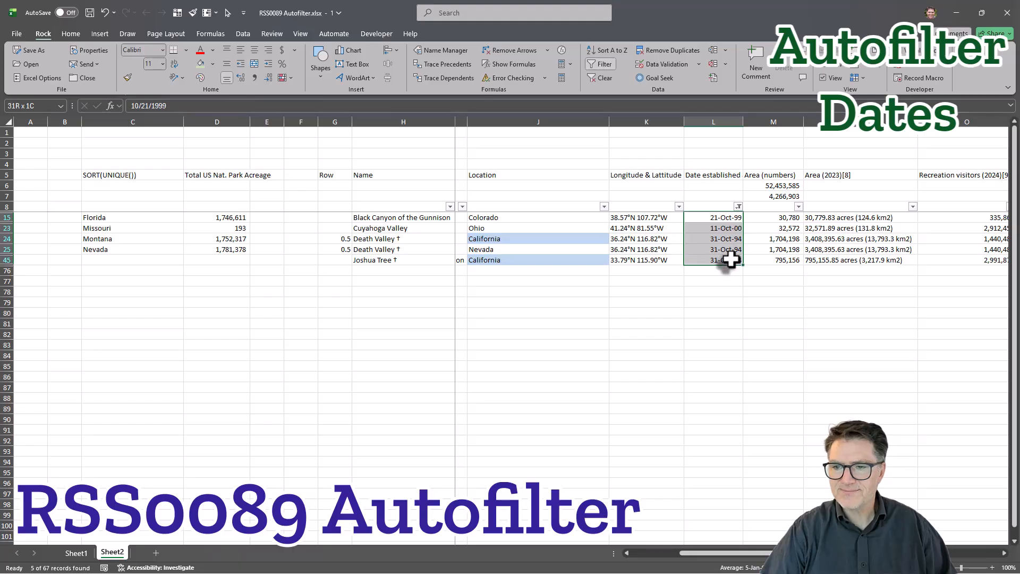
pyautogui.click(751, 280)
pyautogui.click(739, 207)
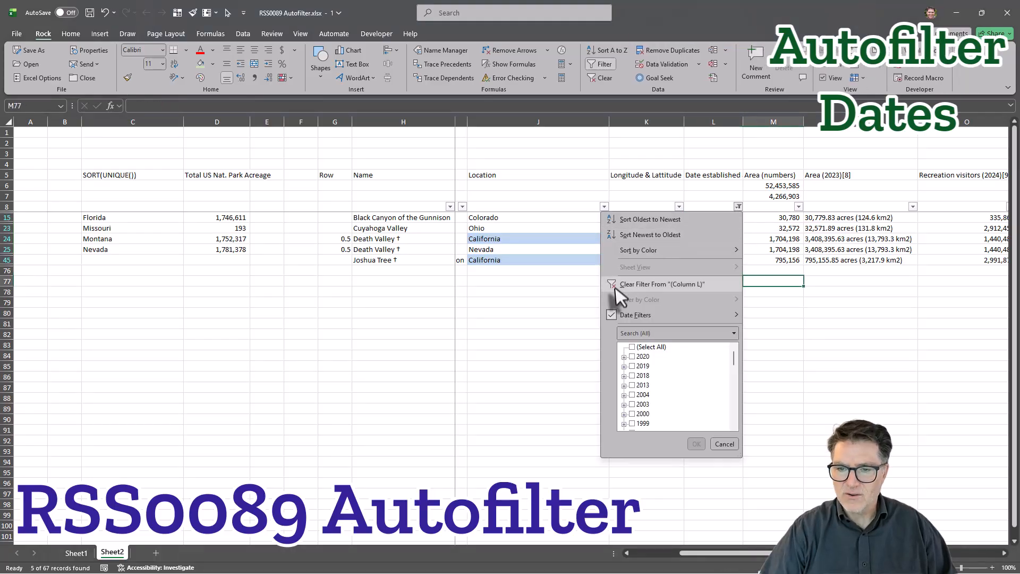
pyautogui.click(636, 286)
pyautogui.click(714, 239)
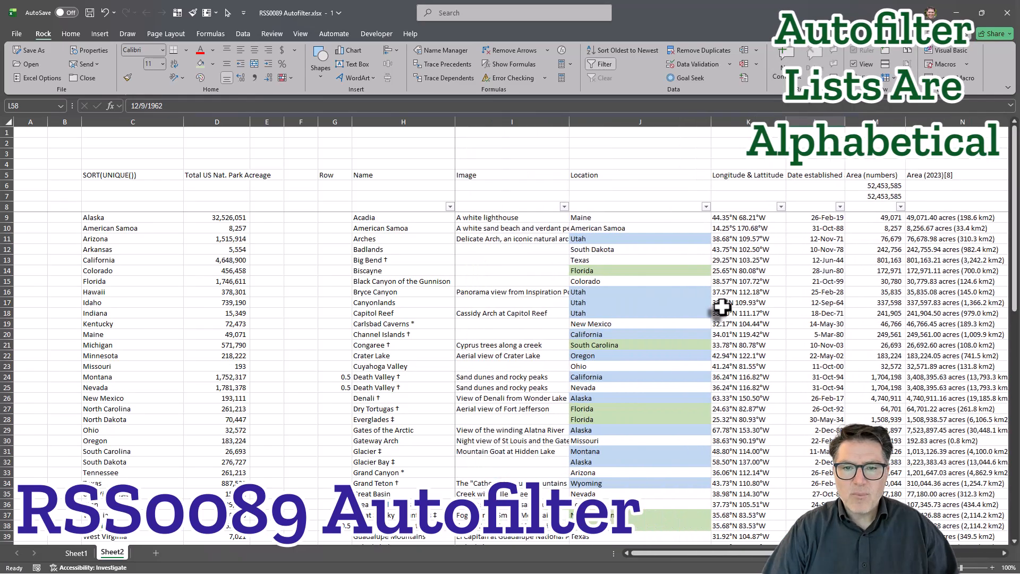
# Select the park names from Acadia downward and examine the order of the Name column.
pyautogui.click(386, 218)
pyautogui.scroll(-16, 396, 297)
pyautogui.keyDown('shift'); pyautogui.click(384, 408); pyautogui.keyUp('shift')
pyautogui.scroll(16, 396, 372)
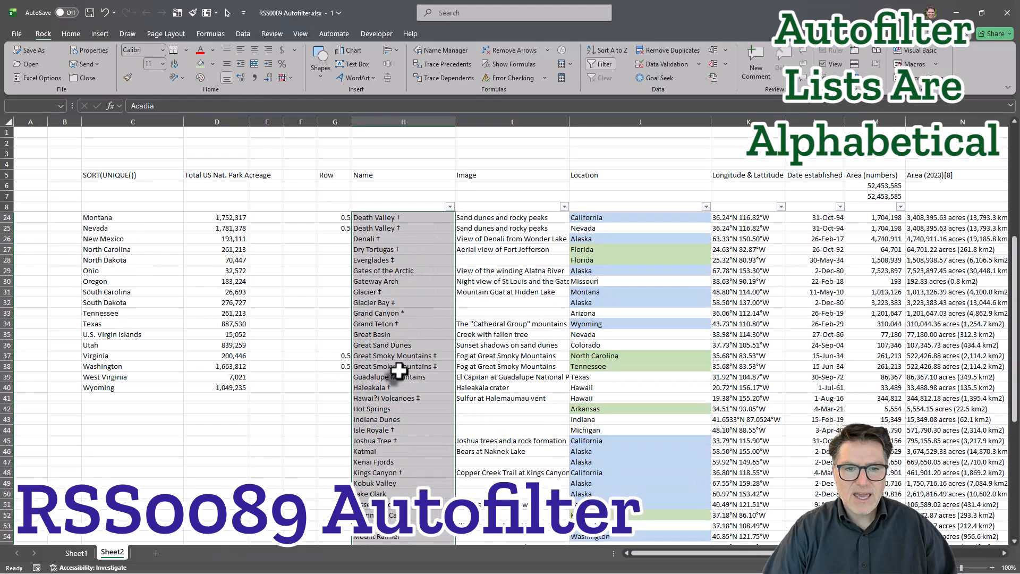
pyautogui.click(561, 271)
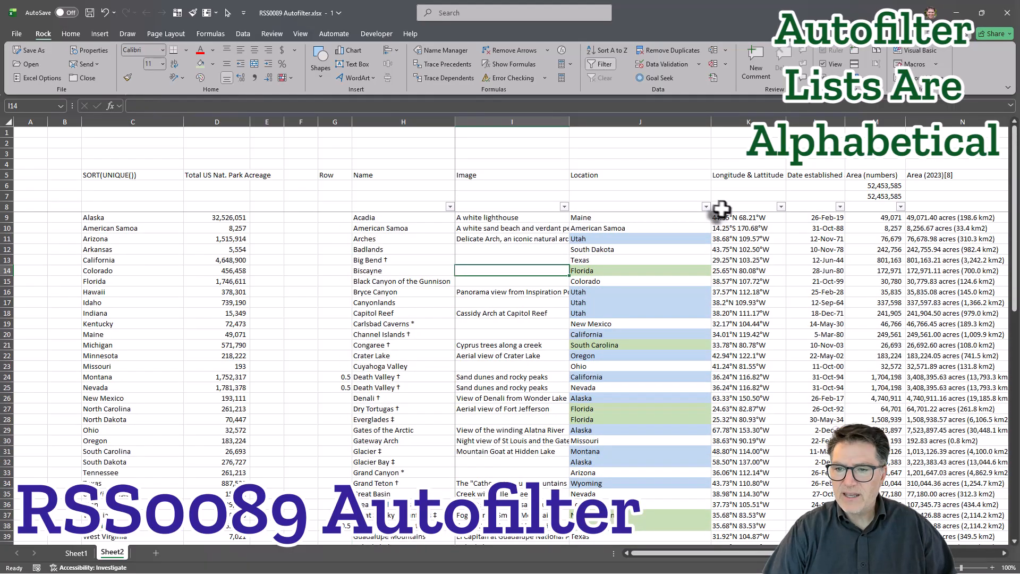
# Sort the Location column from A to Z.
pyautogui.click(706, 207)
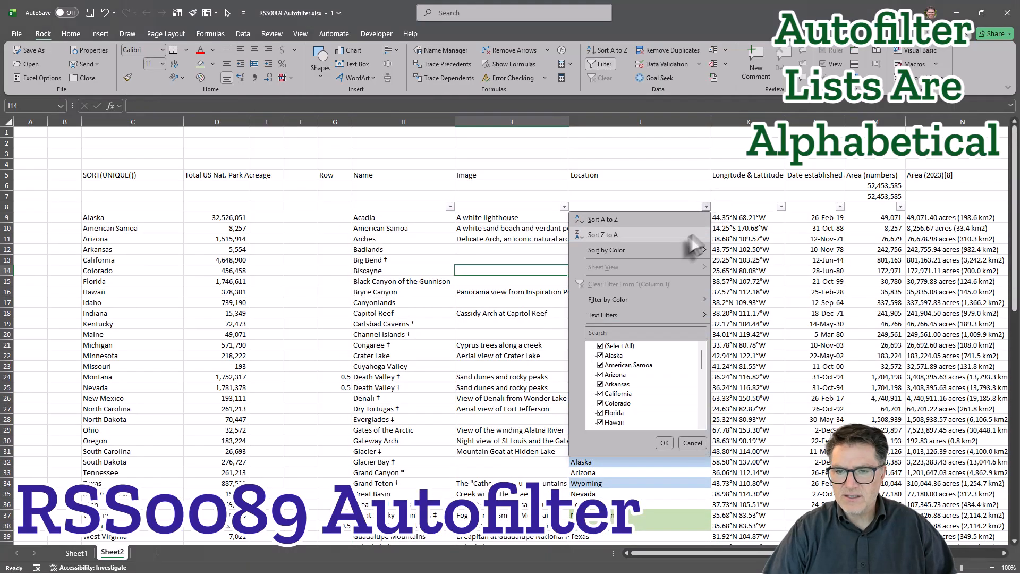
pyautogui.click(643, 221)
pyautogui.click(755, 259)
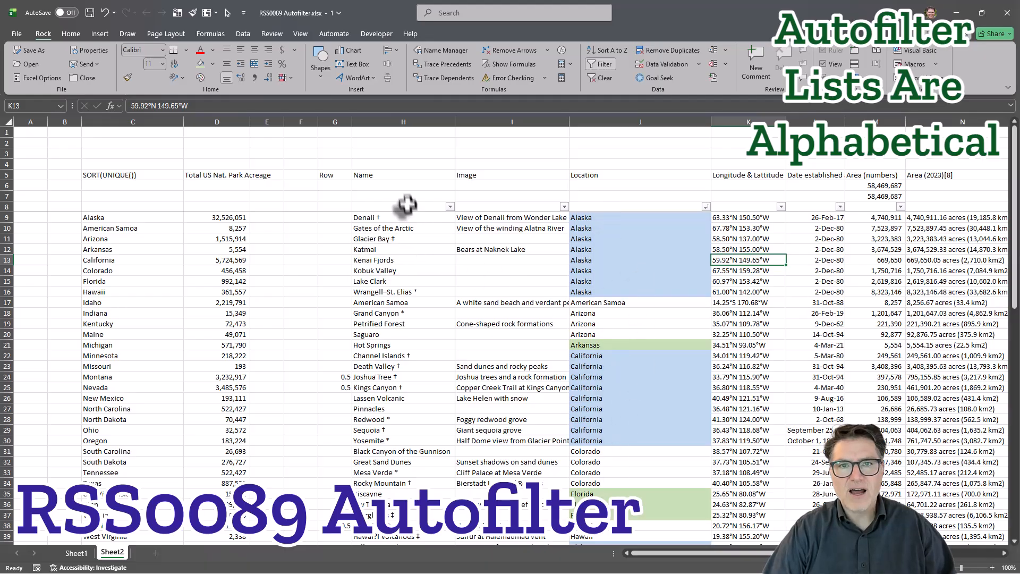
# Look through the Name filter list to its end, close it without changes, and undo the Location sort.
pyautogui.click(450, 208)
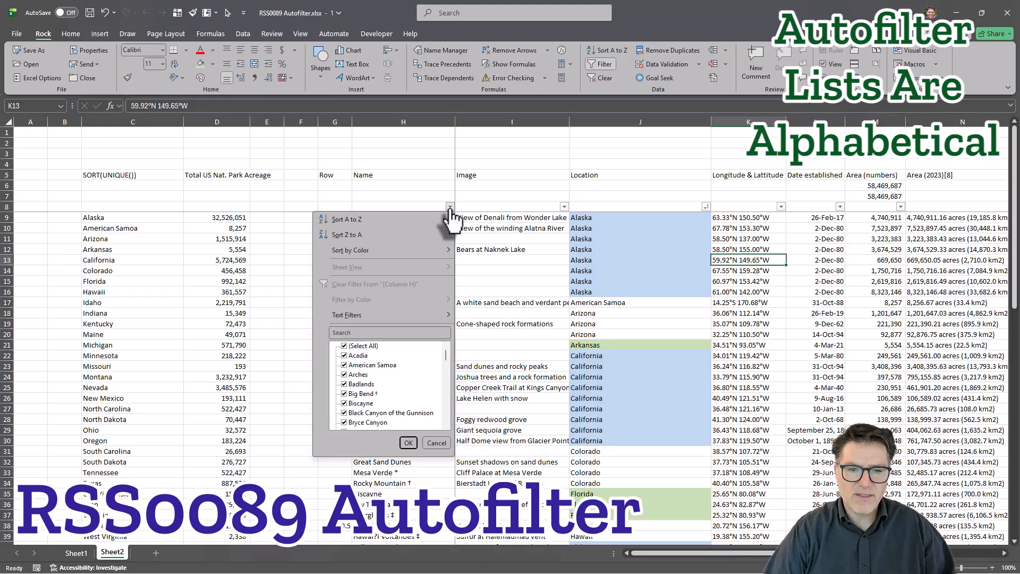
pyautogui.moveTo(446, 356); pyautogui.dragTo(445, 416)
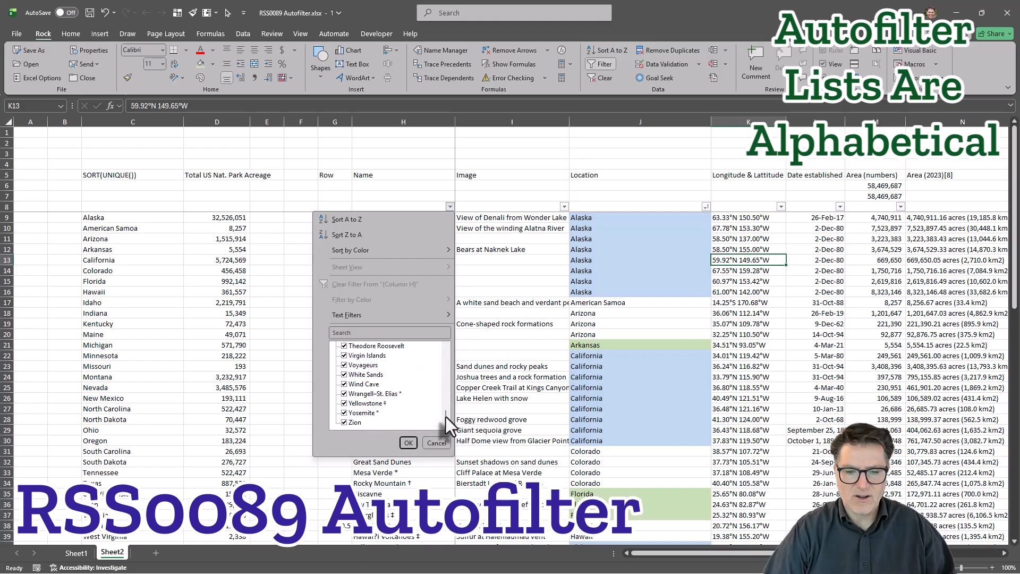
pyautogui.moveTo(448, 425)
pyautogui.mouseDown()
pyautogui.moveTo(451, 351)
pyautogui.moveTo(445, 436)
pyautogui.mouseUp()
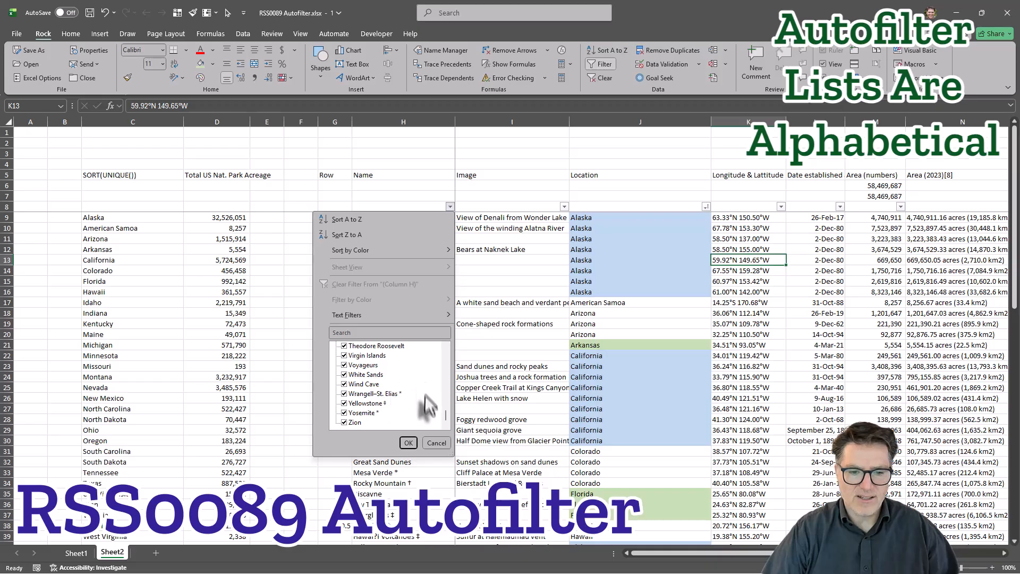
pyautogui.click(436, 444)
pyautogui.hotkey('ctrl', 'z')
pyautogui.click(676, 317)
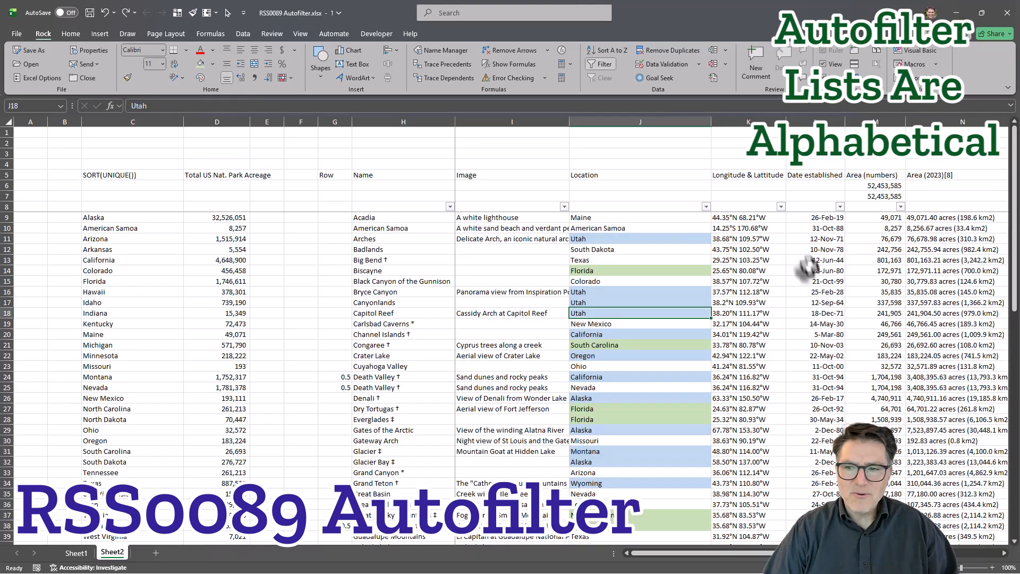
# Filter the Longitude & Lattitude column to only 14.25°S 170.68°W and check which park it belongs to.
pyautogui.click(781, 206)
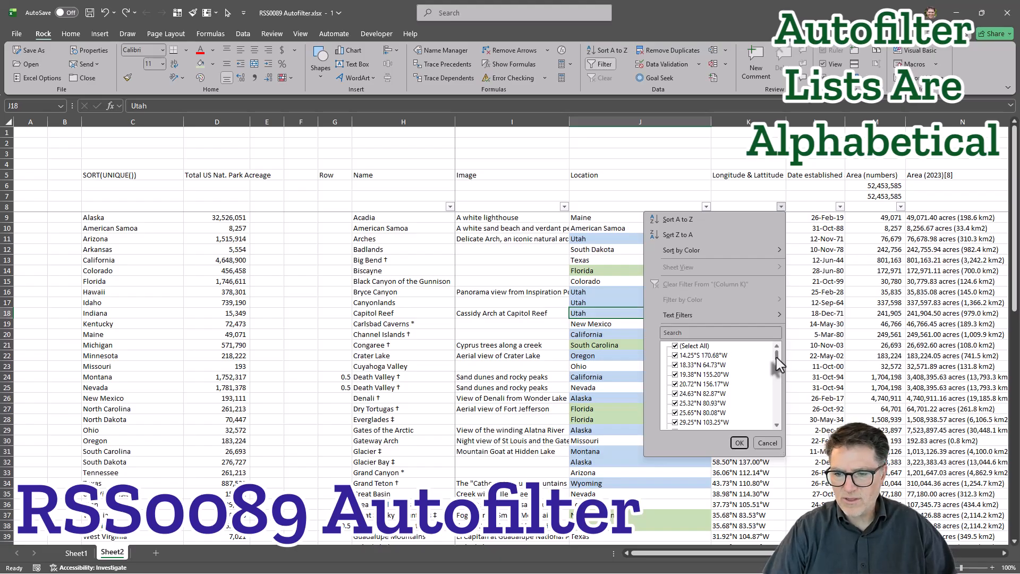
pyautogui.click(675, 346)
pyautogui.click(675, 355)
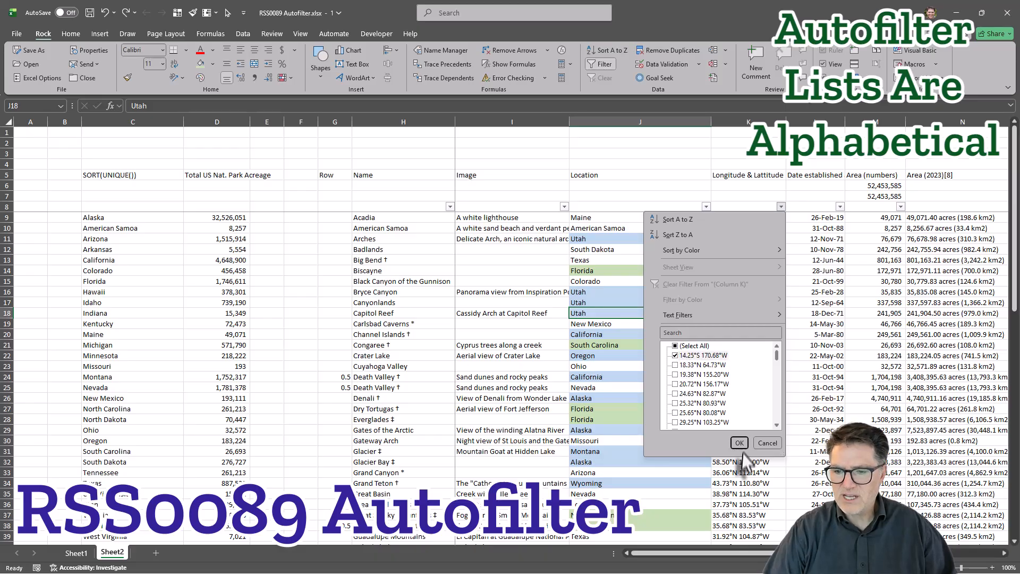
pyautogui.click(739, 443)
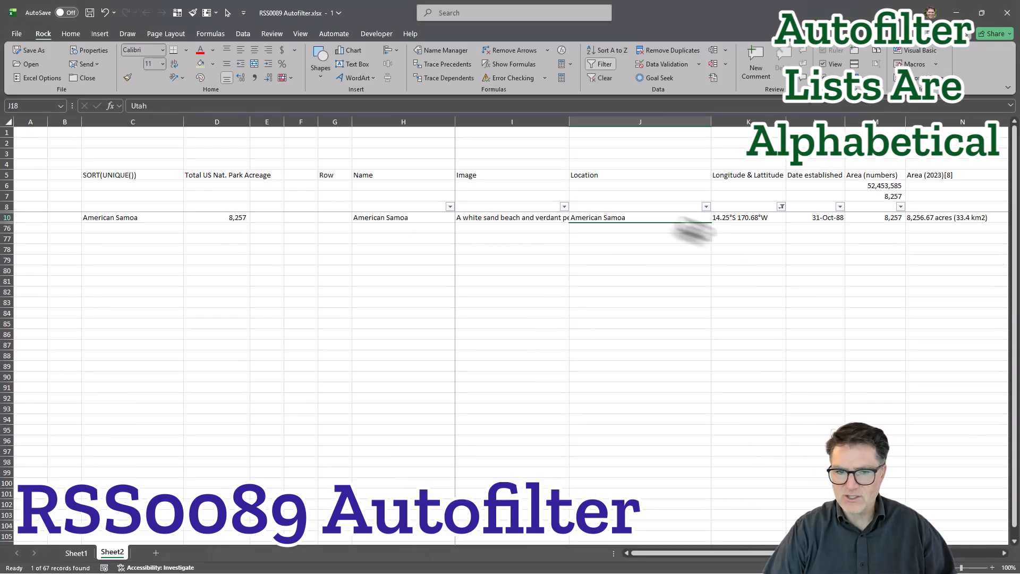
pyautogui.click(380, 218)
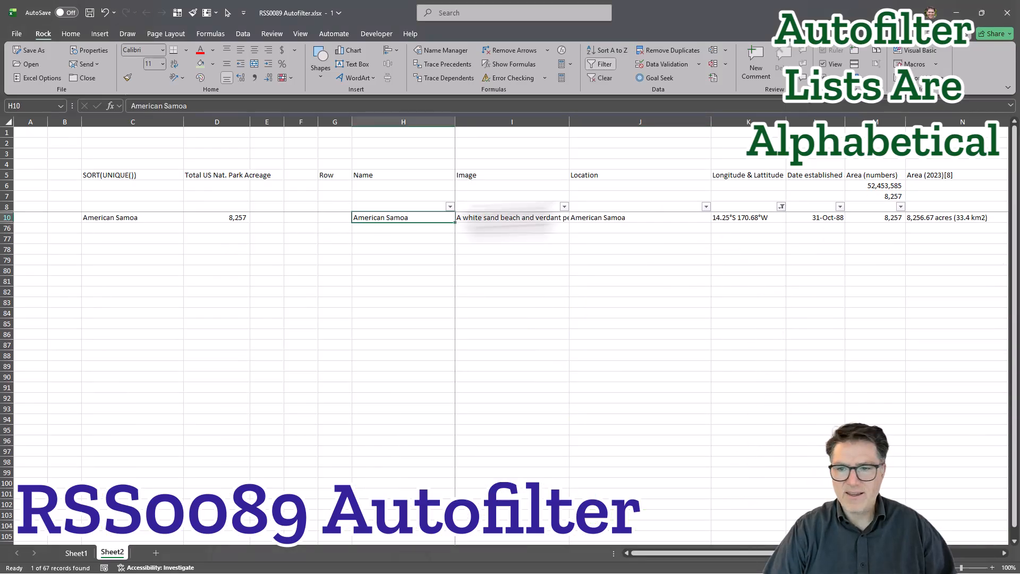
# Reselect all values in the Longitude & Lattitude filter and look through the list to its end.
pyautogui.click(781, 206)
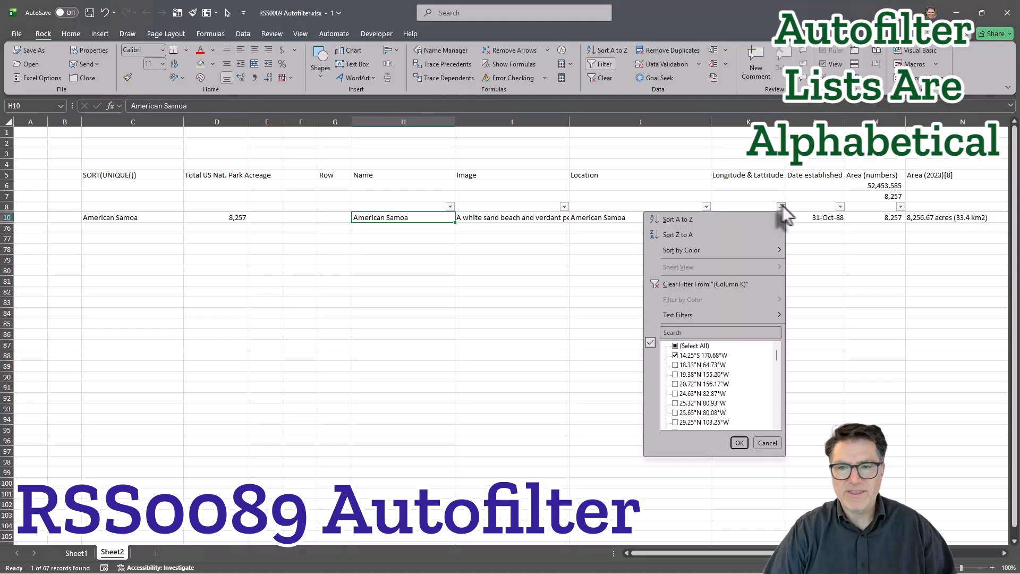
pyautogui.click(676, 347)
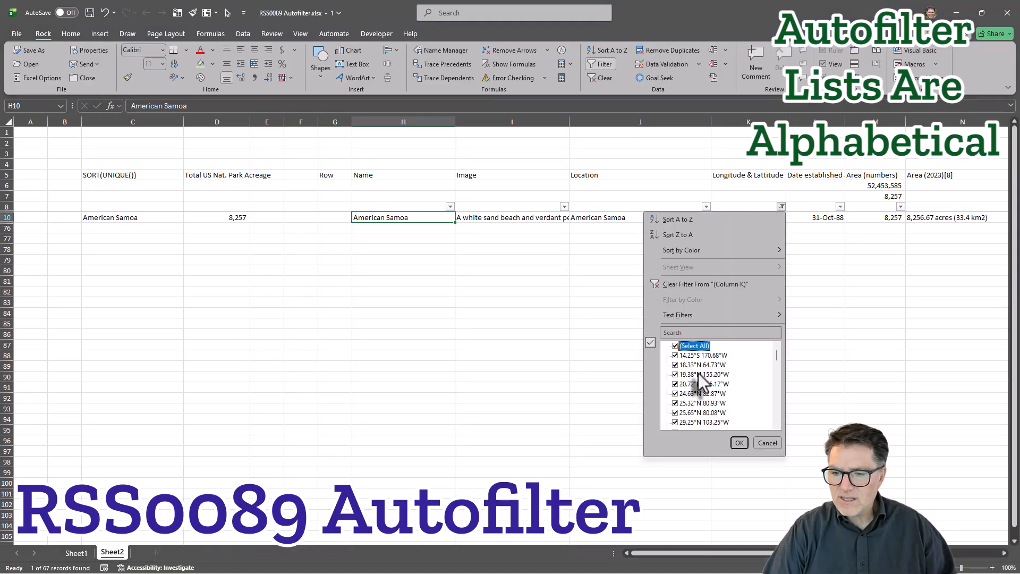
pyautogui.scroll(-5, 693, 367)
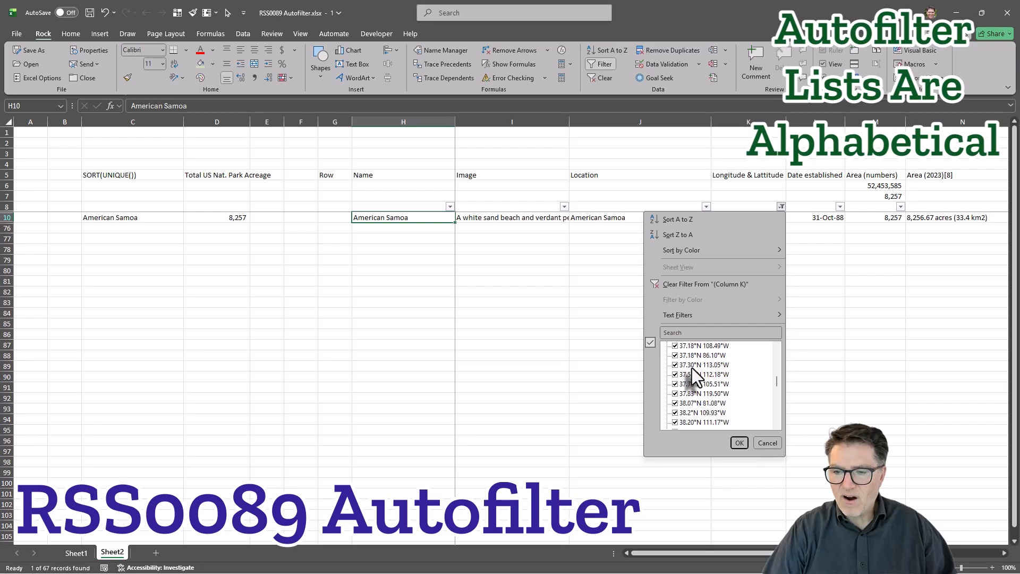
pyautogui.scroll(-5, 691, 369)
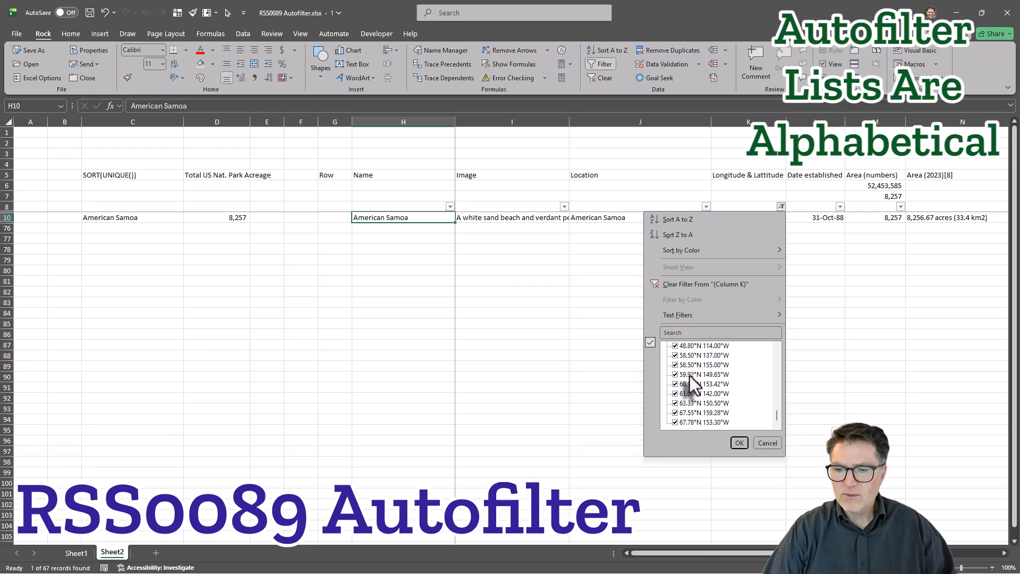
pyautogui.scroll(10, 691, 377)
# Deselect all coordinates, filter to only 67.78°N 153.30°W, and check the matching park's name and location.
pyautogui.click(675, 346)
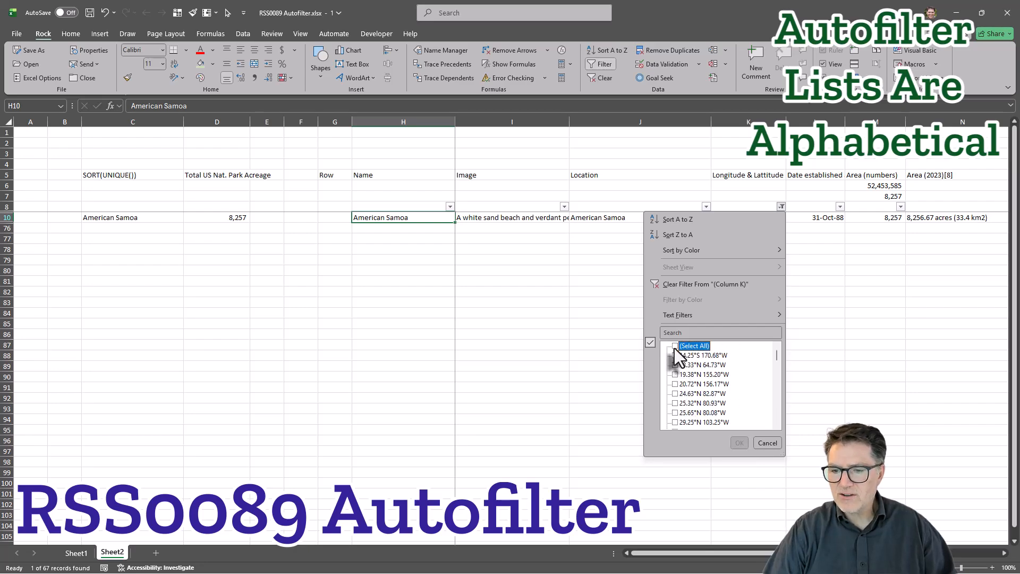
pyautogui.scroll(-15, 677, 361)
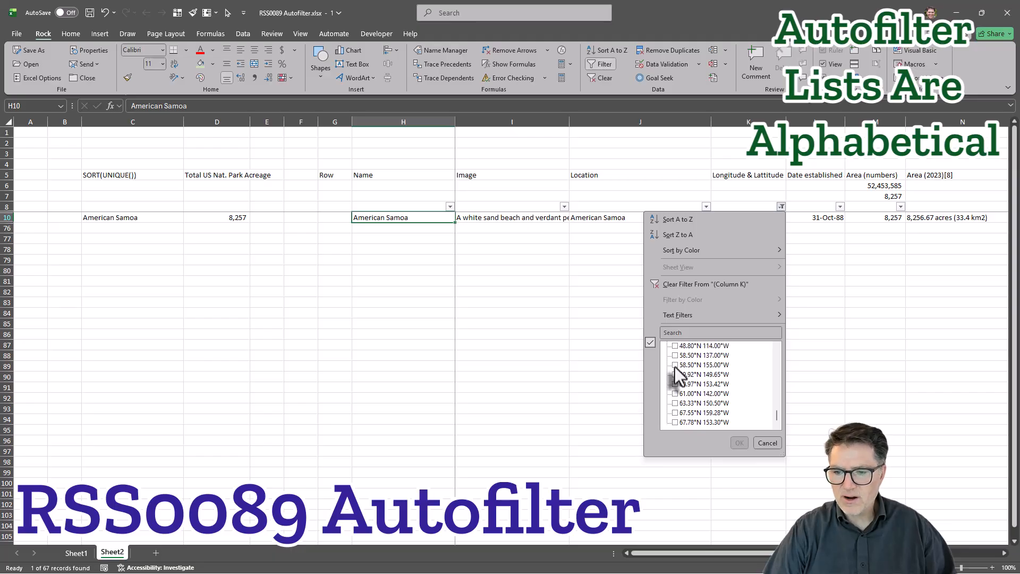
pyautogui.click(675, 422)
pyautogui.click(740, 444)
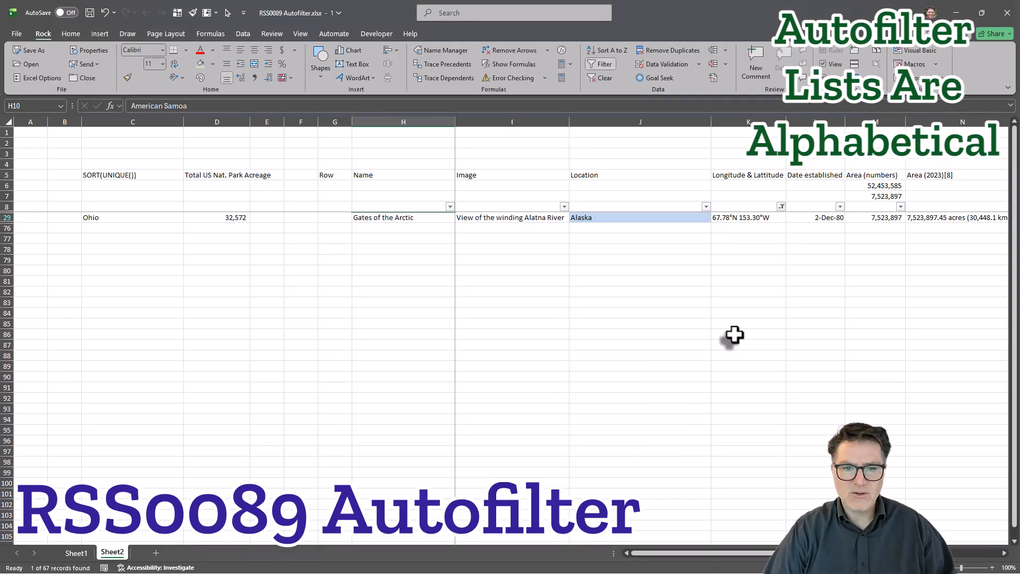
pyautogui.click(410, 217)
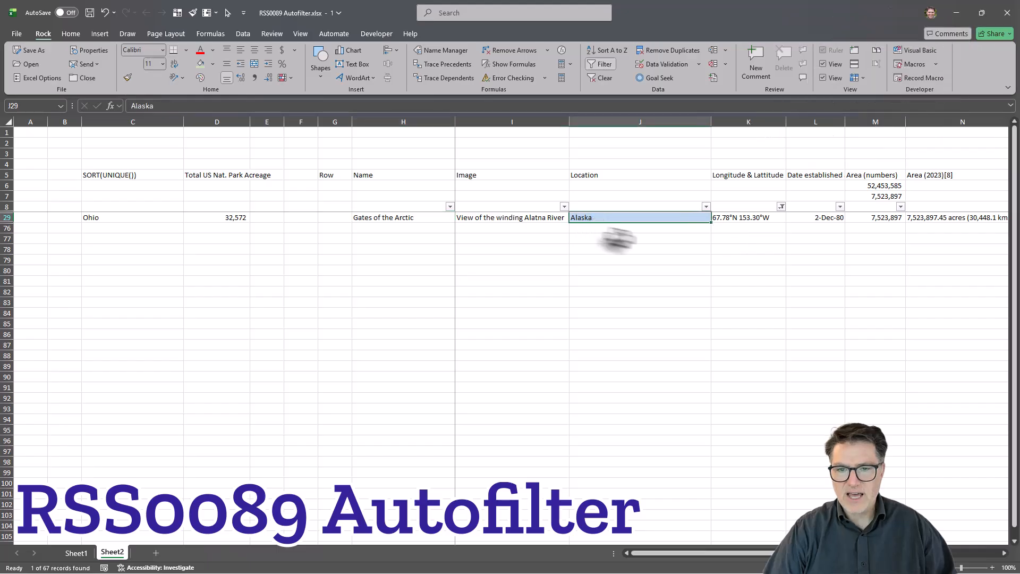